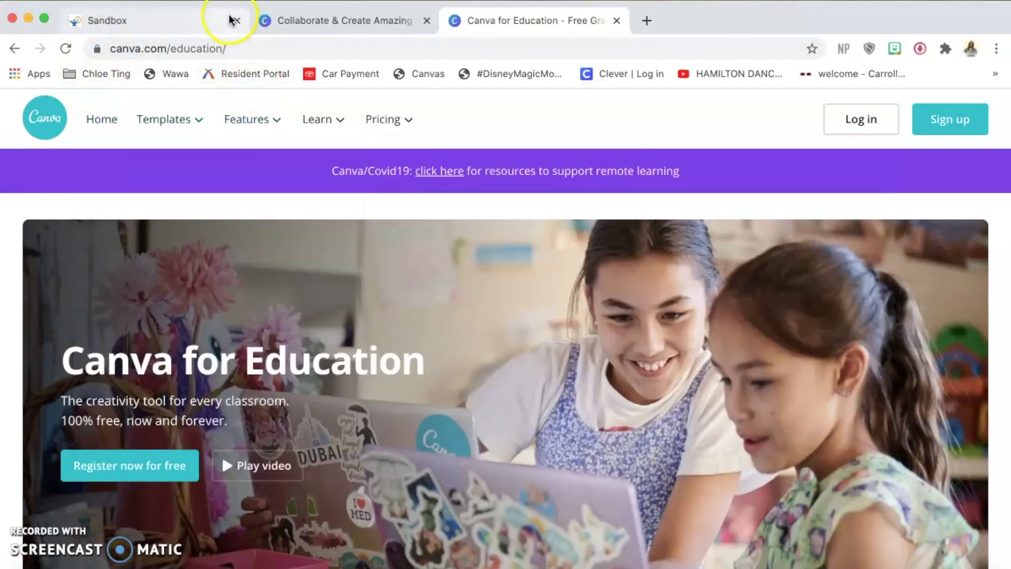
# Look through the Canva for Education page, from the introduction and registration steps to the frequently asked questions.
pyautogui.scroll(-3, 87, 242)
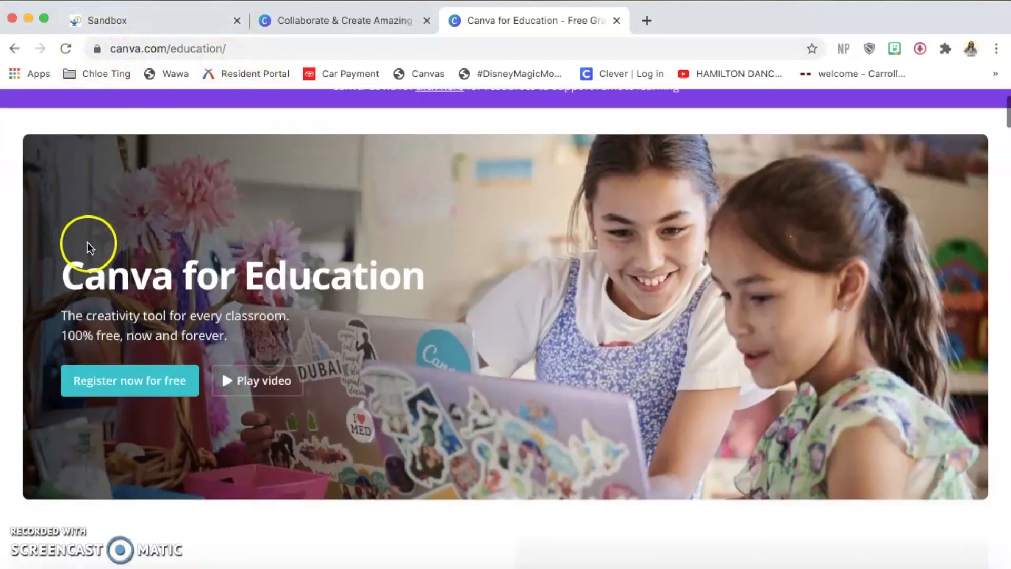
pyautogui.scroll(-12, 412, 444)
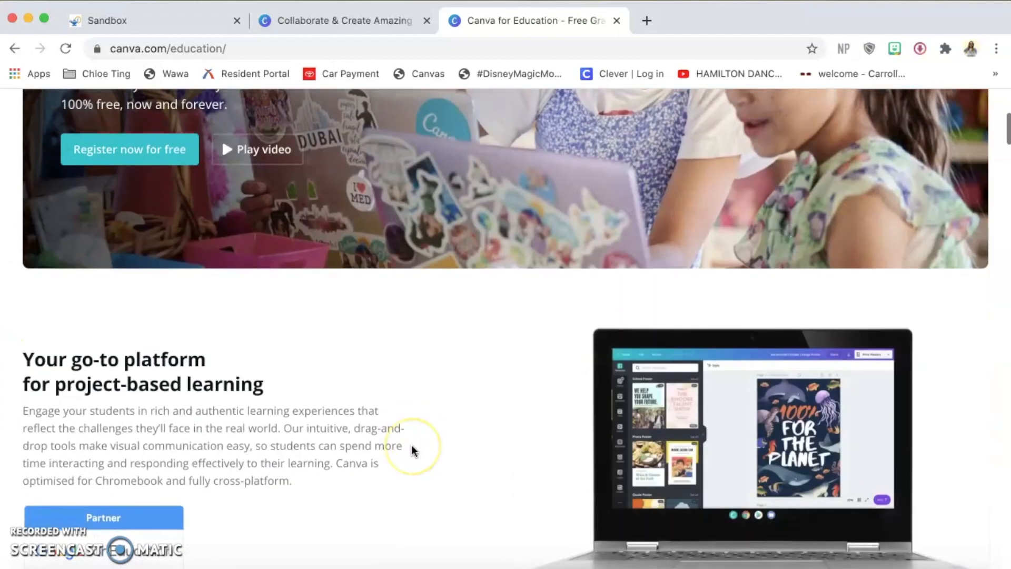
pyautogui.scroll(-15, 412, 445)
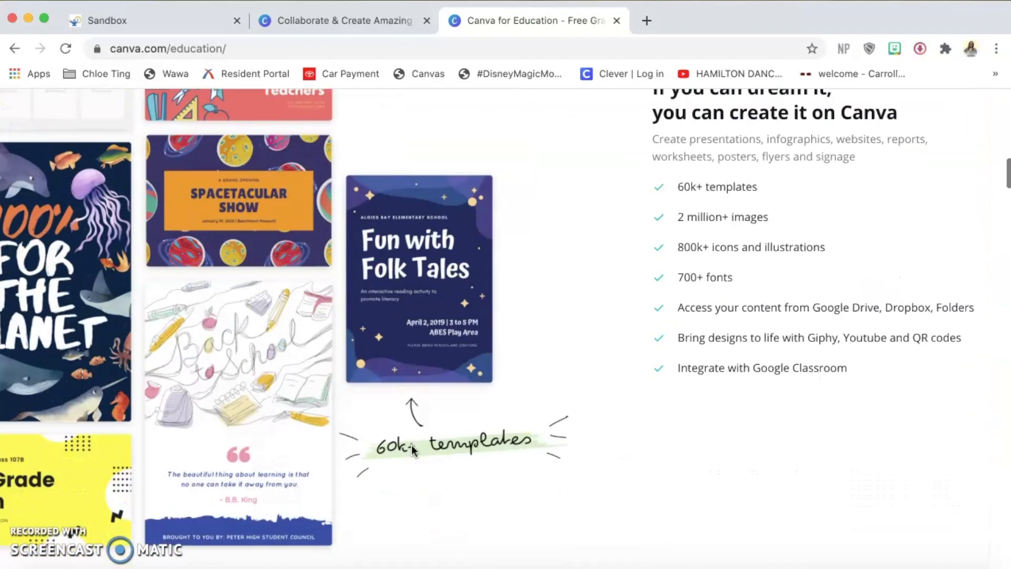
pyautogui.scroll(-20, 412, 446)
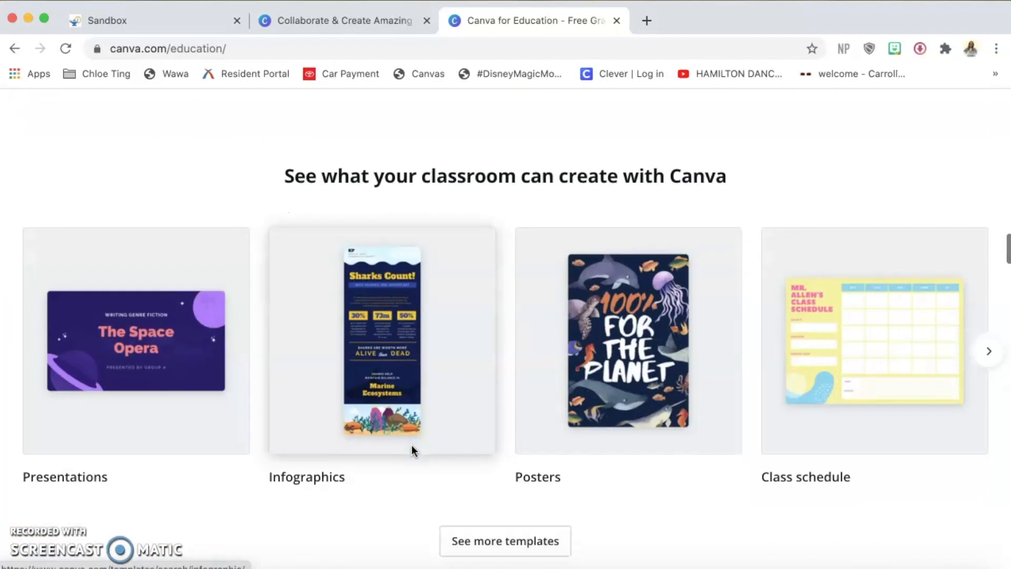
pyautogui.scroll(-12, 412, 444)
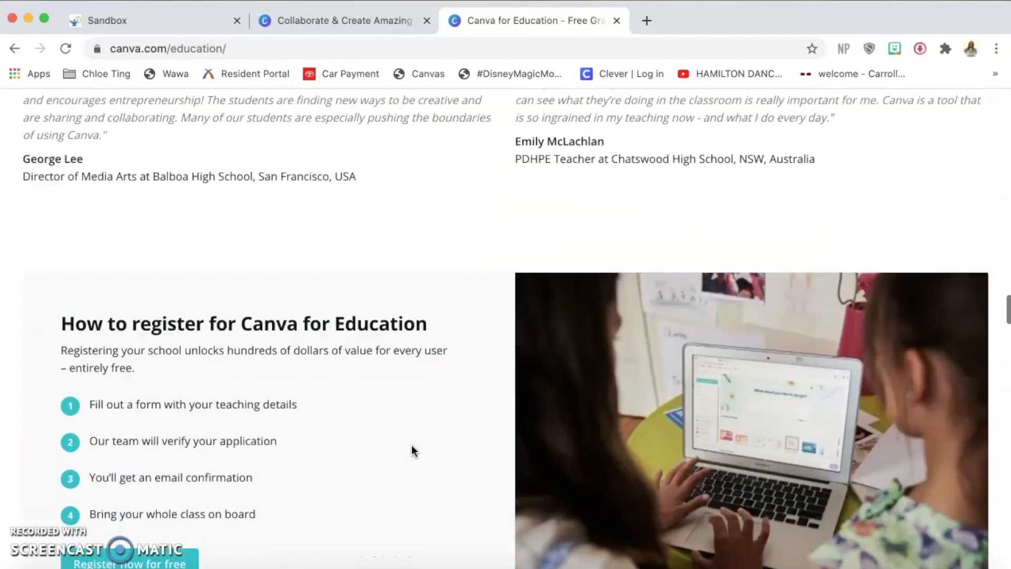
pyautogui.scroll(-12, 412, 451)
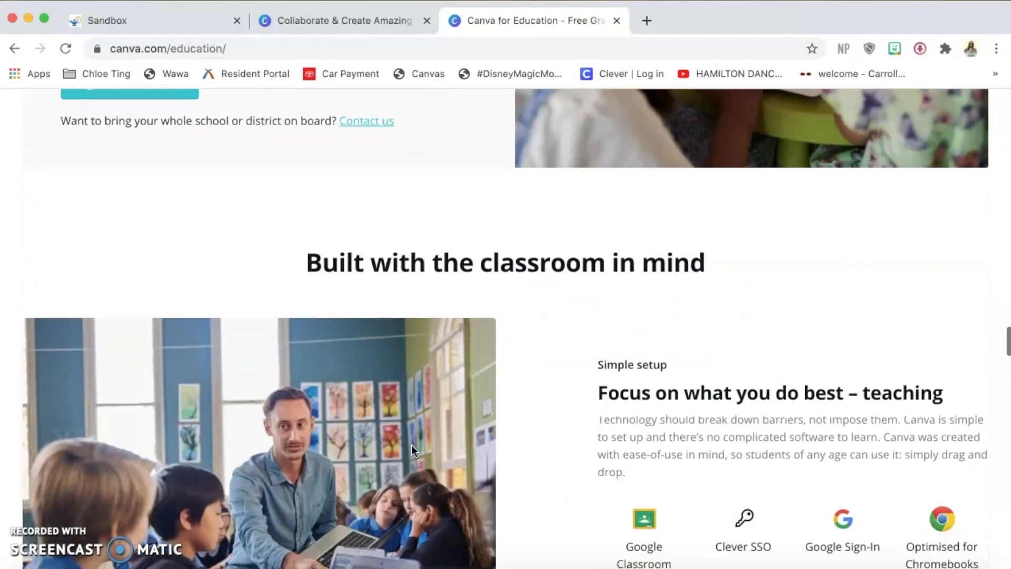
pyautogui.scroll(-2, 412, 445)
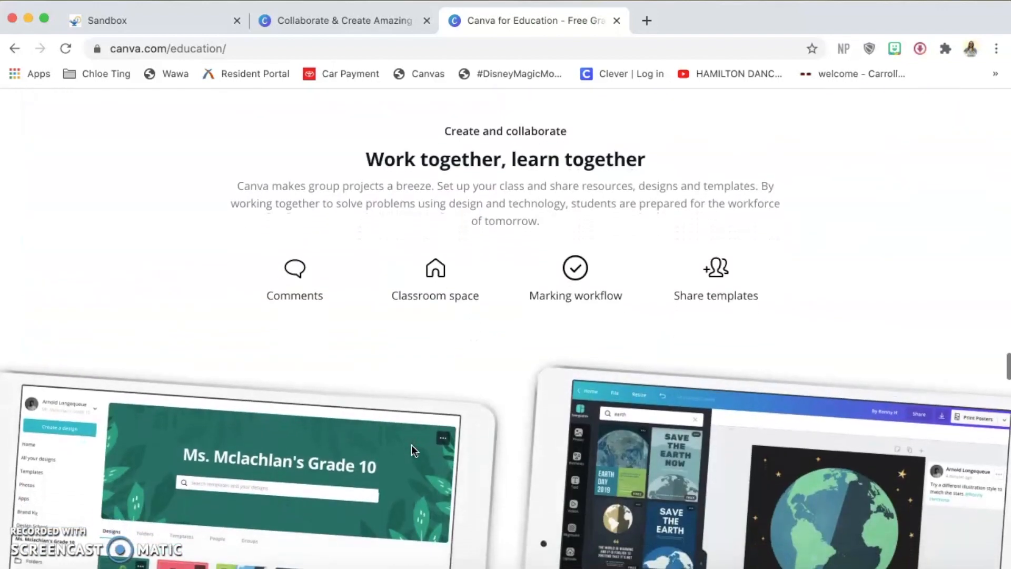
pyautogui.scroll(-8, 411, 445)
pyautogui.scroll(-15, 412, 450)
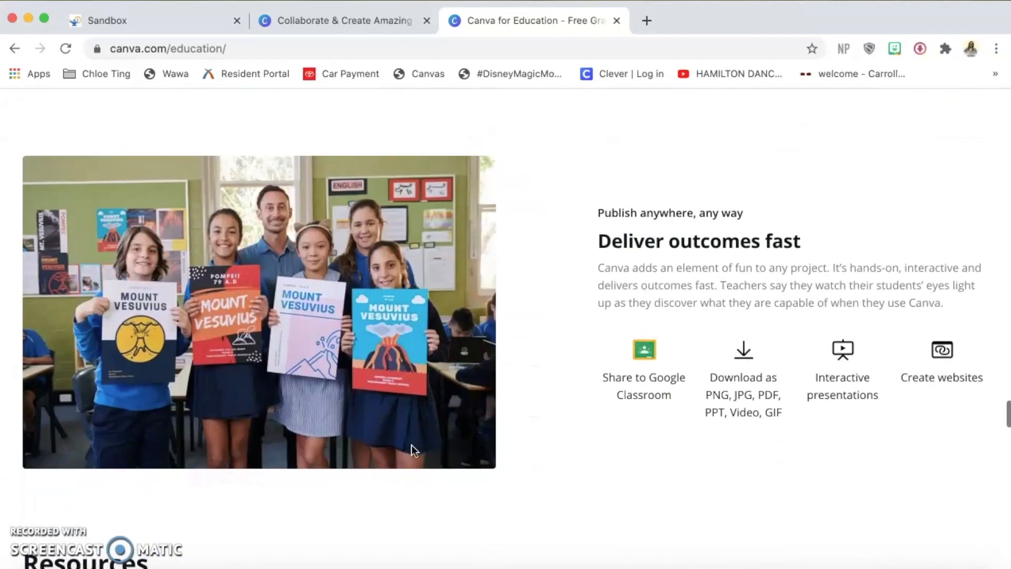
pyautogui.scroll(-12, 412, 447)
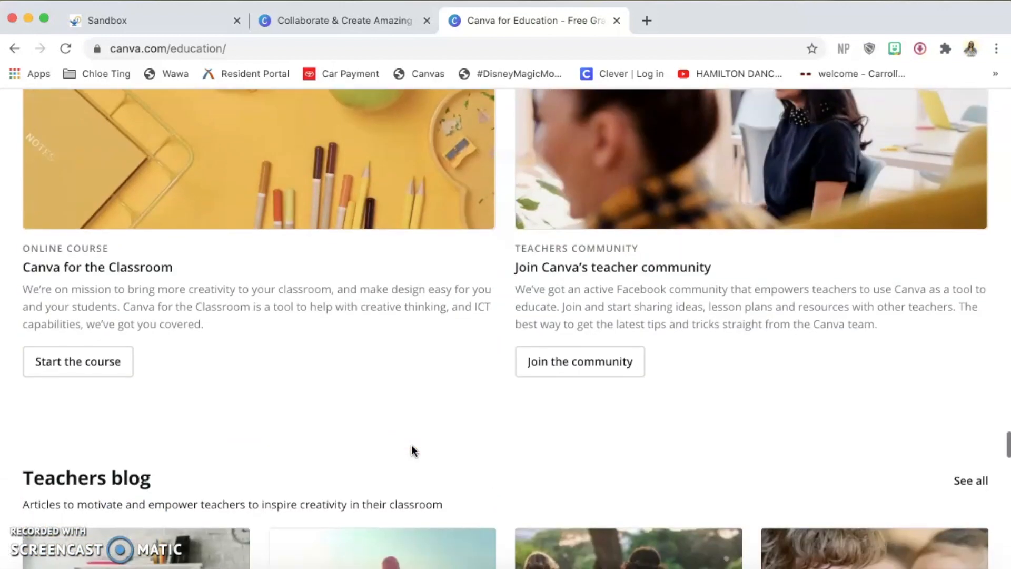
pyautogui.scroll(-14, 412, 446)
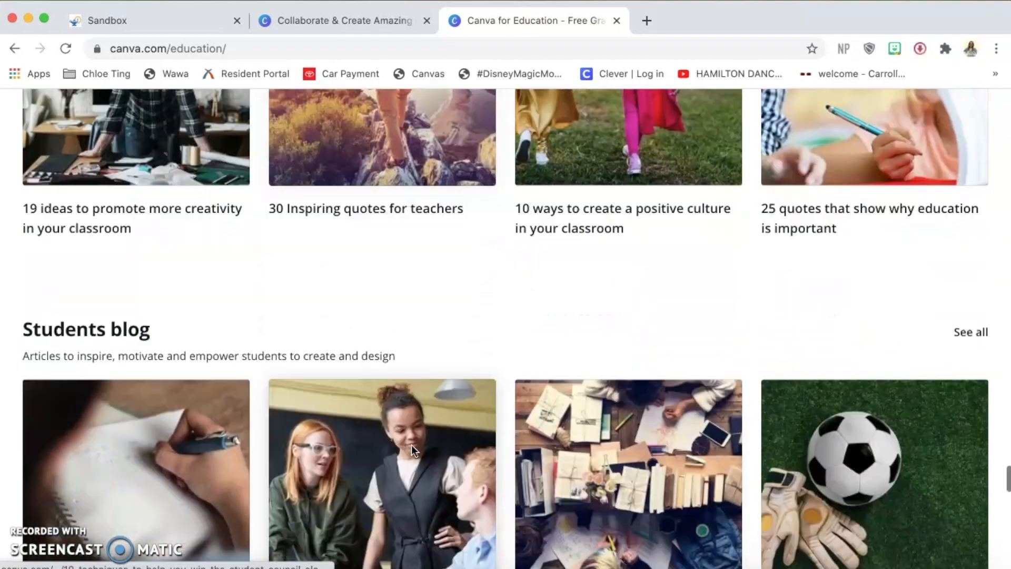
pyautogui.scroll(-3, 411, 447)
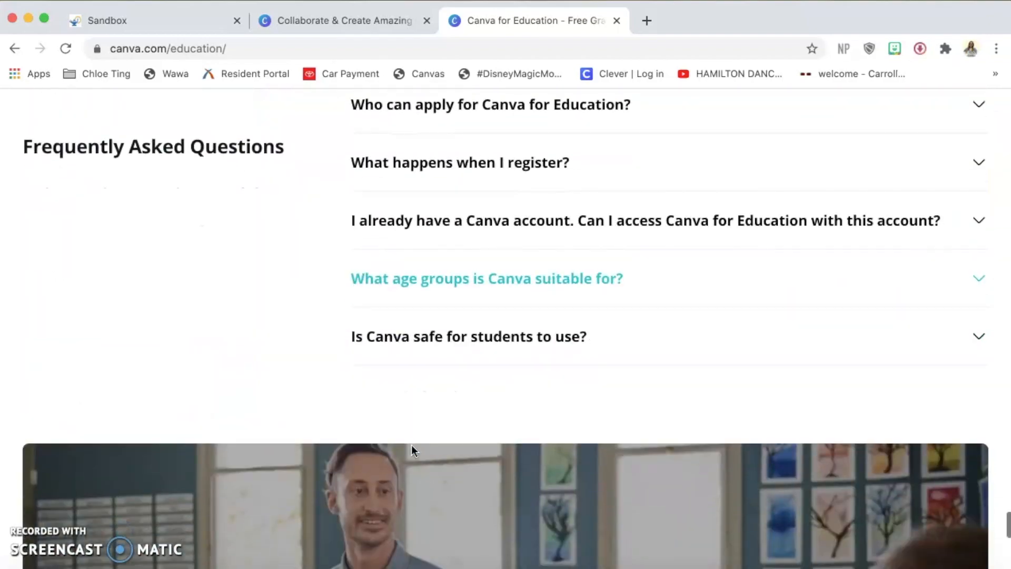
pyautogui.scroll(20, 412, 447)
pyautogui.scroll(5, 412, 449)
pyautogui.scroll(-15, 412, 449)
pyautogui.scroll(20, 412, 449)
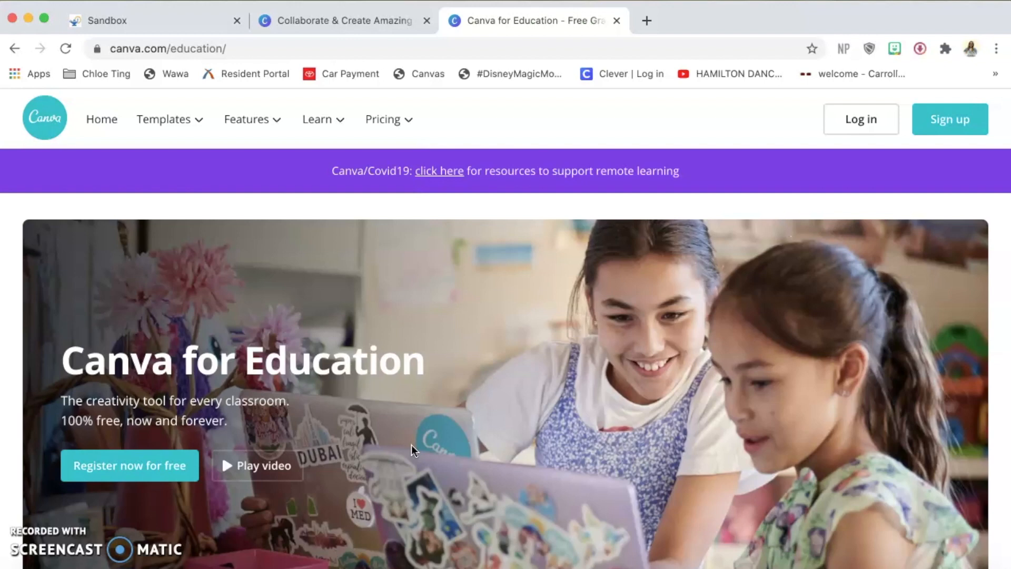
# Switch to the Canva home page and create a new design with custom dimensions of 1200 × 314 px.
pyautogui.hotkey('ctrl', 'shift', 'Tab')
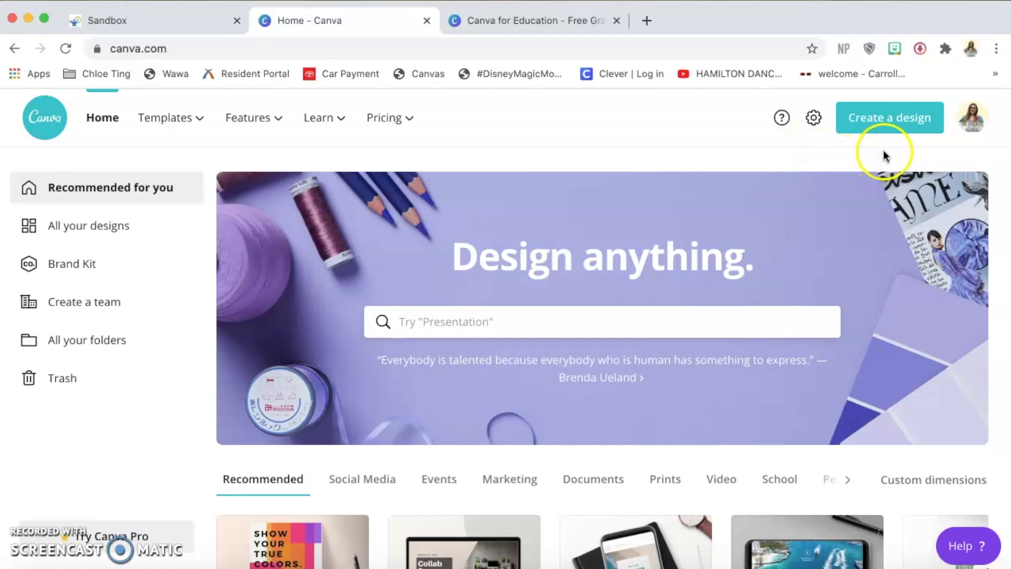
pyautogui.click(898, 123)
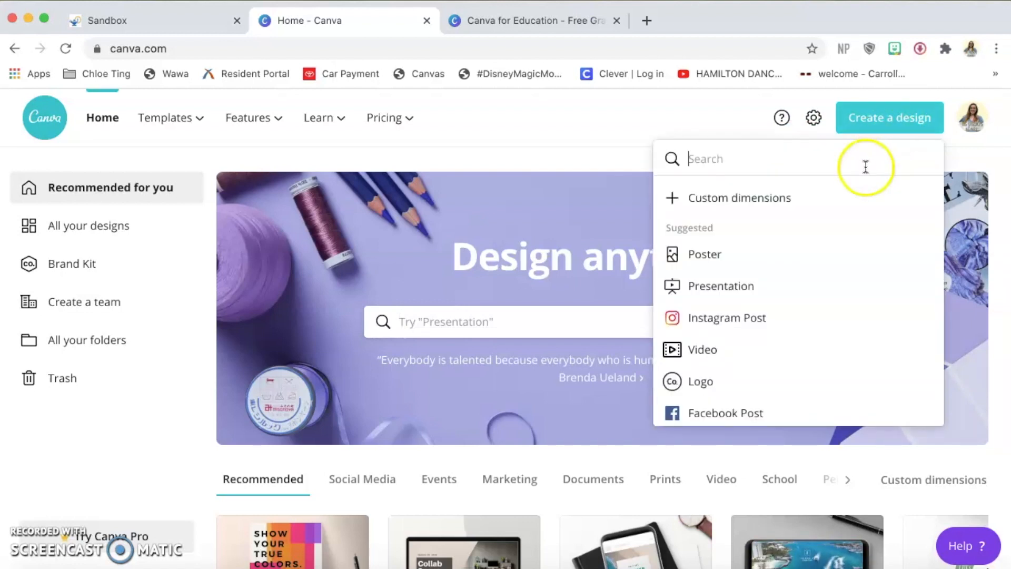
pyautogui.click(831, 203)
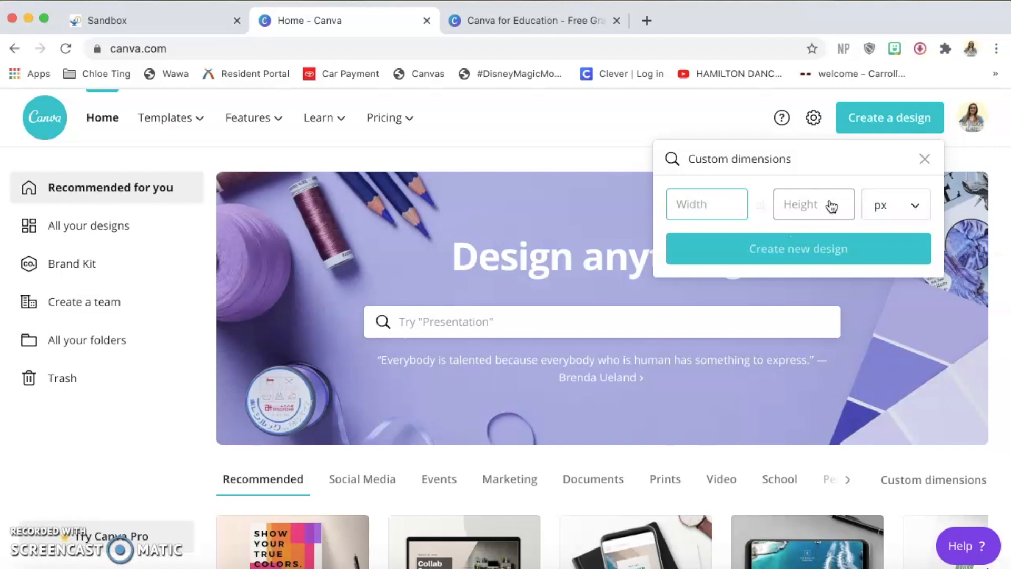
pyautogui.write('1200')
pyautogui.click(831, 205)
pyautogui.write('314')
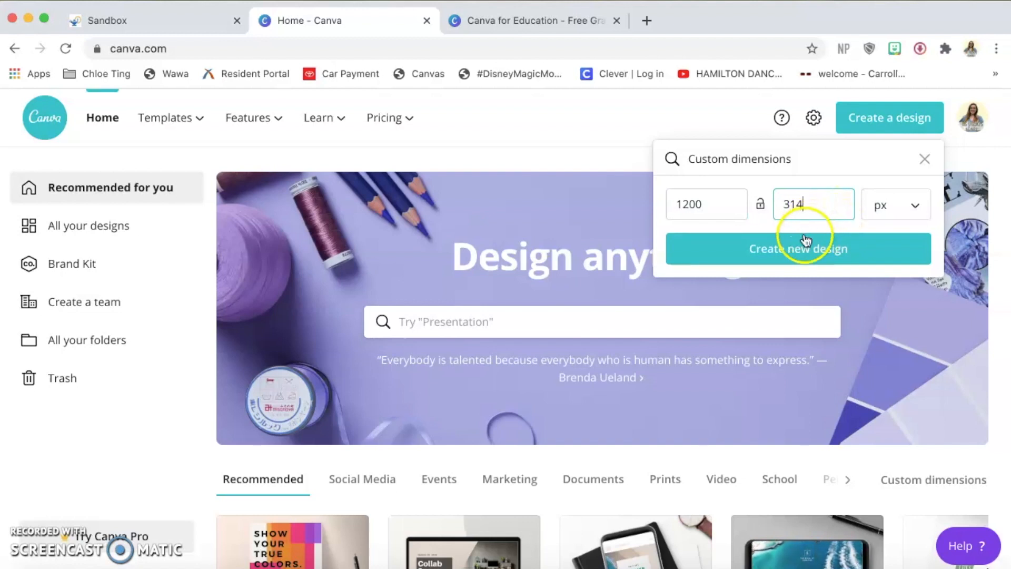
pyautogui.click(801, 255)
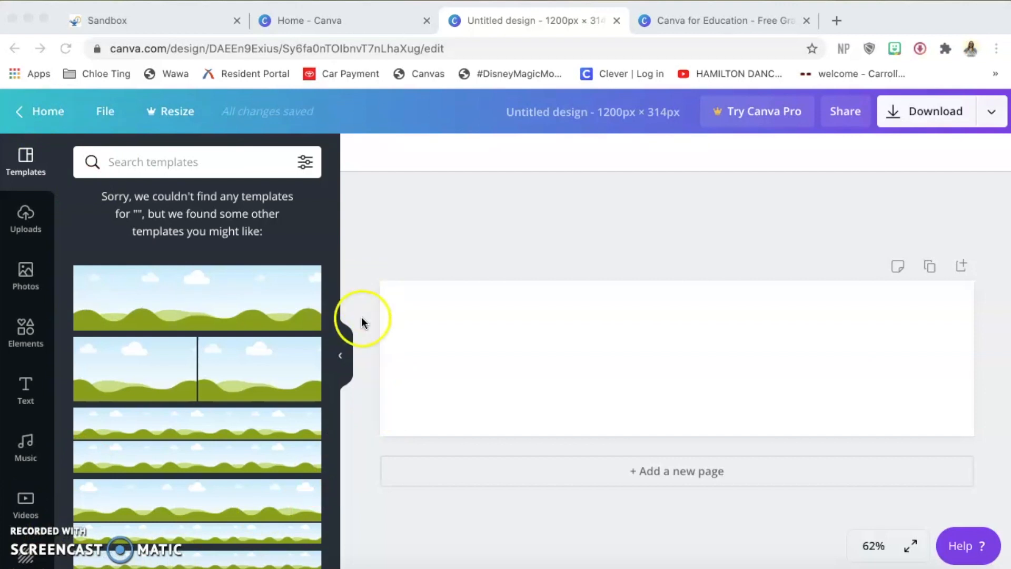
# Look at the area for uploading images and browse the stock photo library.
pyautogui.click(340, 356)
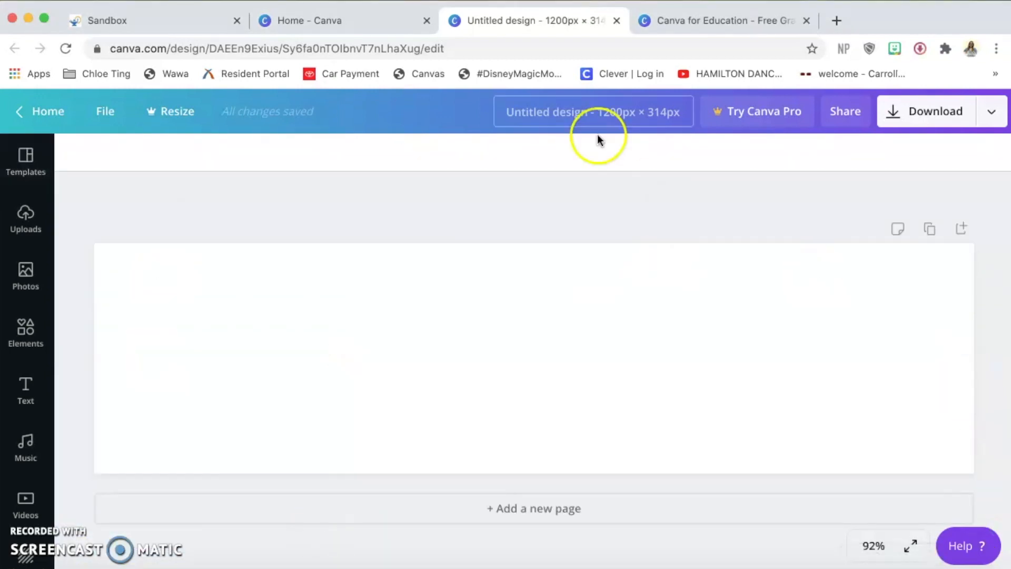
pyautogui.click(26, 224)
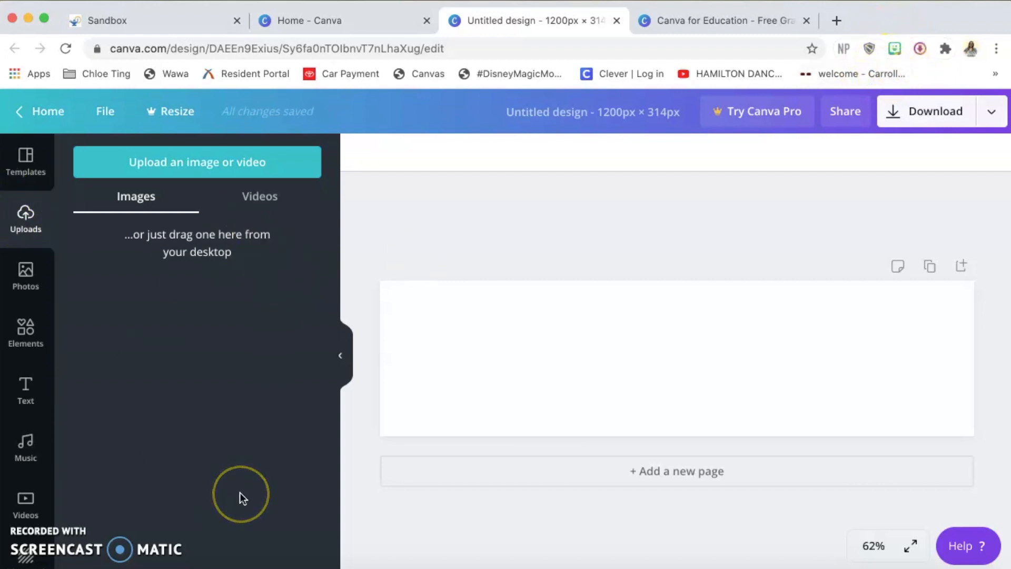
pyautogui.click(26, 272)
pyautogui.scroll(-3, 244, 392)
pyautogui.scroll(-5, 244, 395)
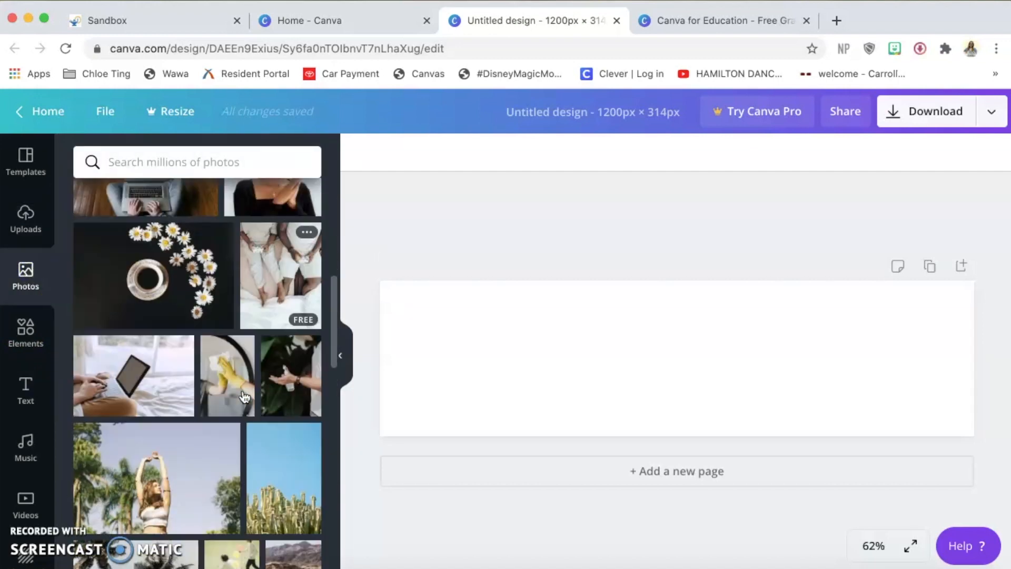
pyautogui.scroll(-1, 243, 396)
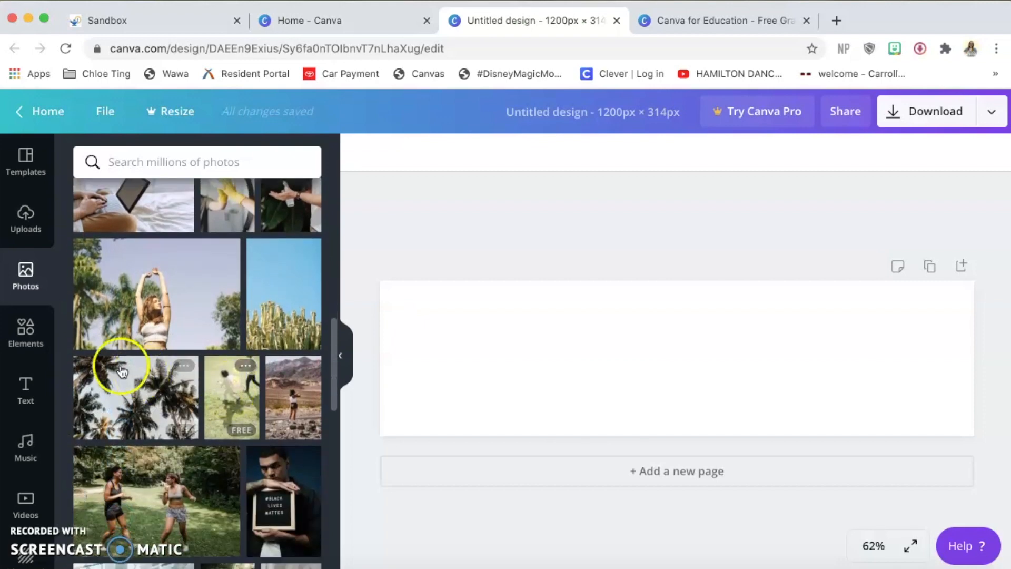
# Browse the design elements, including shapes, frames, stickers and illustration collections, and check the featured flower graphic.
pyautogui.click(24, 337)
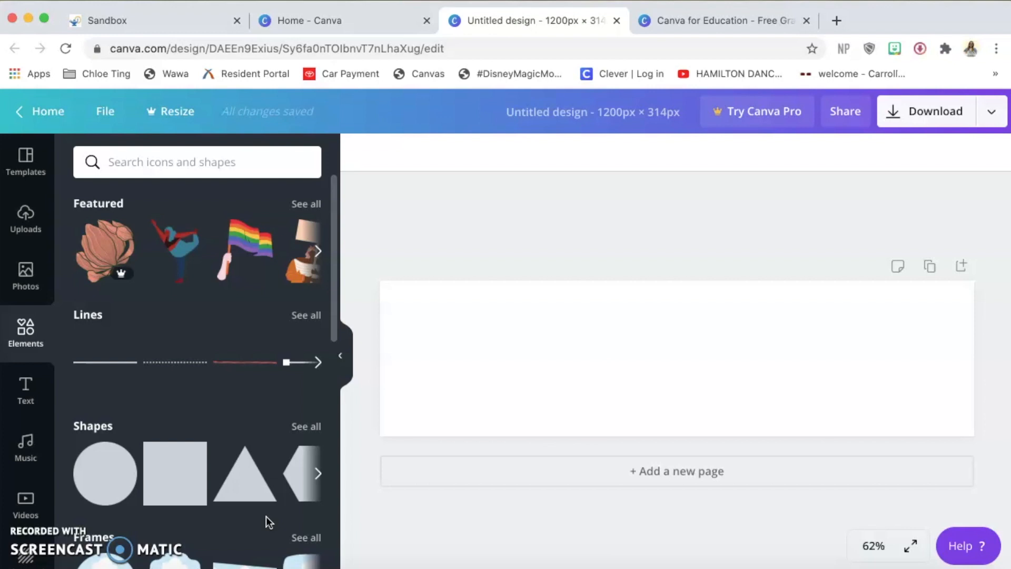
pyautogui.scroll(-7, 269, 521)
pyautogui.scroll(-8, 269, 522)
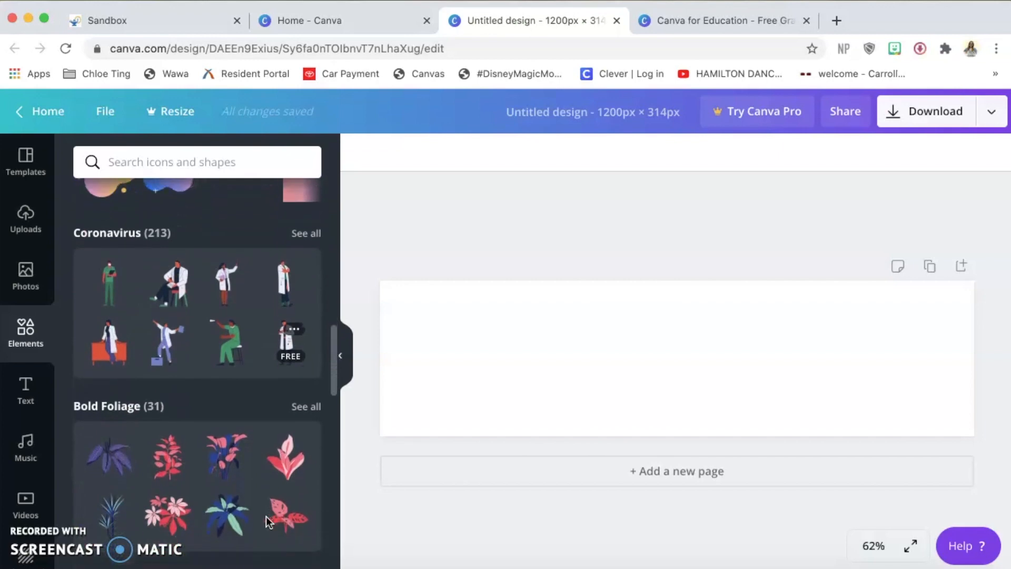
pyautogui.scroll(-10, 269, 521)
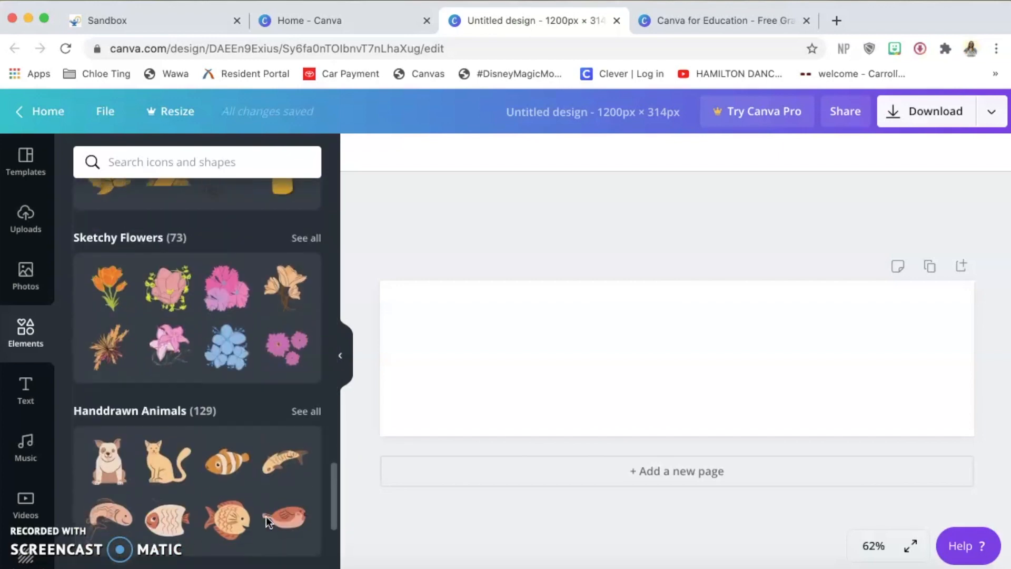
pyautogui.scroll(-8, 269, 521)
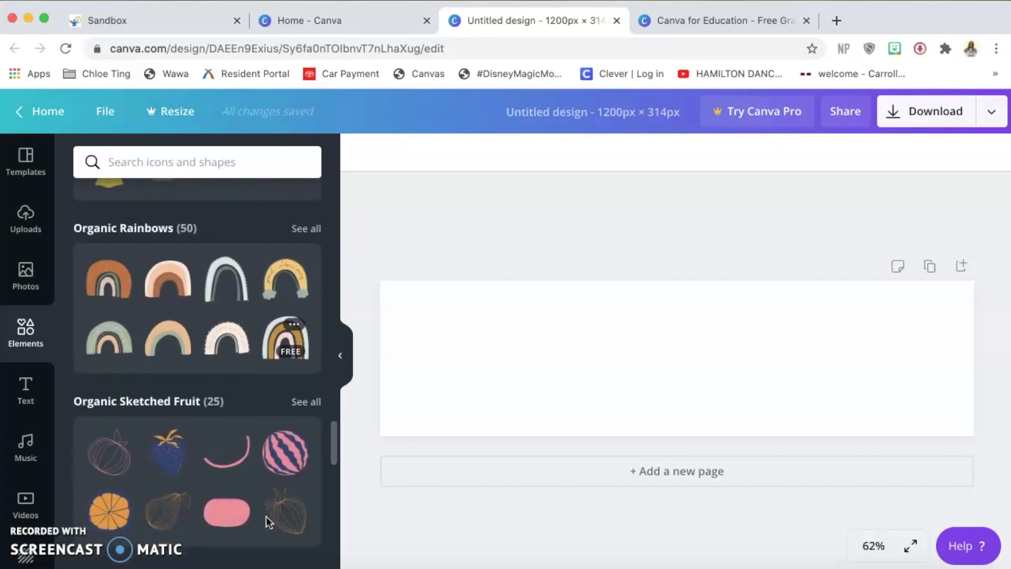
pyautogui.scroll(-8, 269, 521)
pyautogui.scroll(-5, 269, 521)
pyautogui.scroll(20, 269, 522)
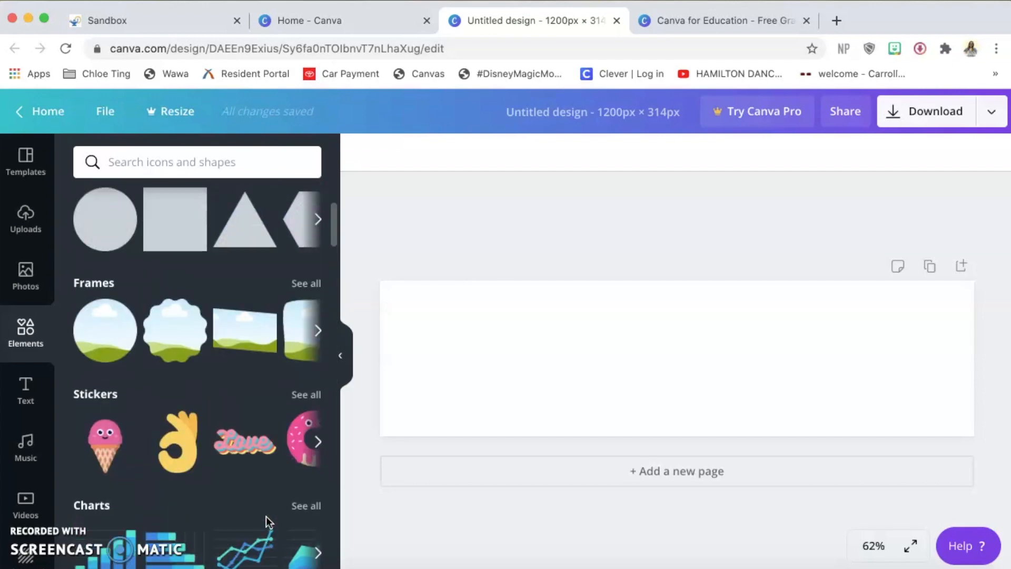
pyautogui.scroll(5, 266, 522)
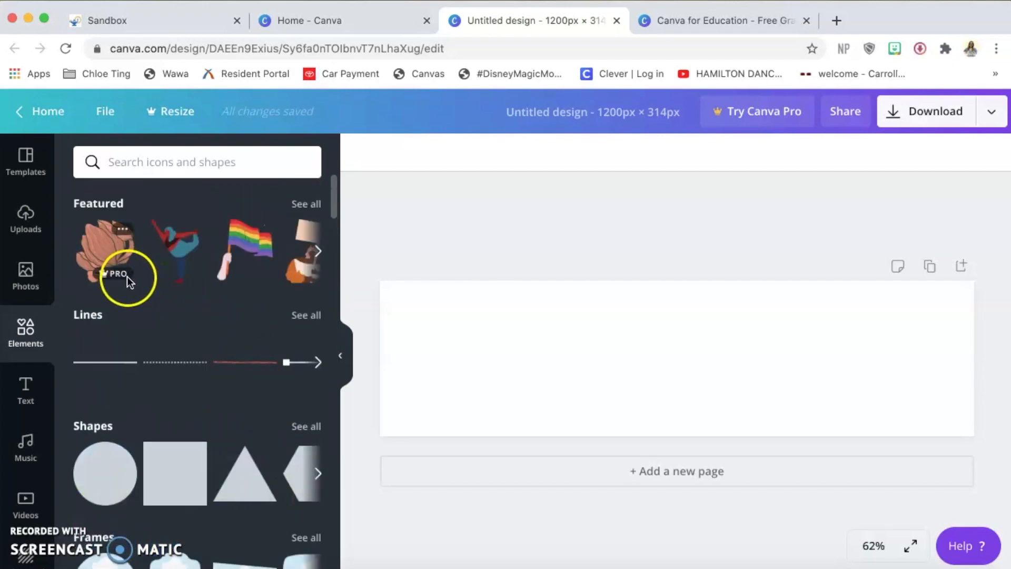
pyautogui.moveTo(123, 279)
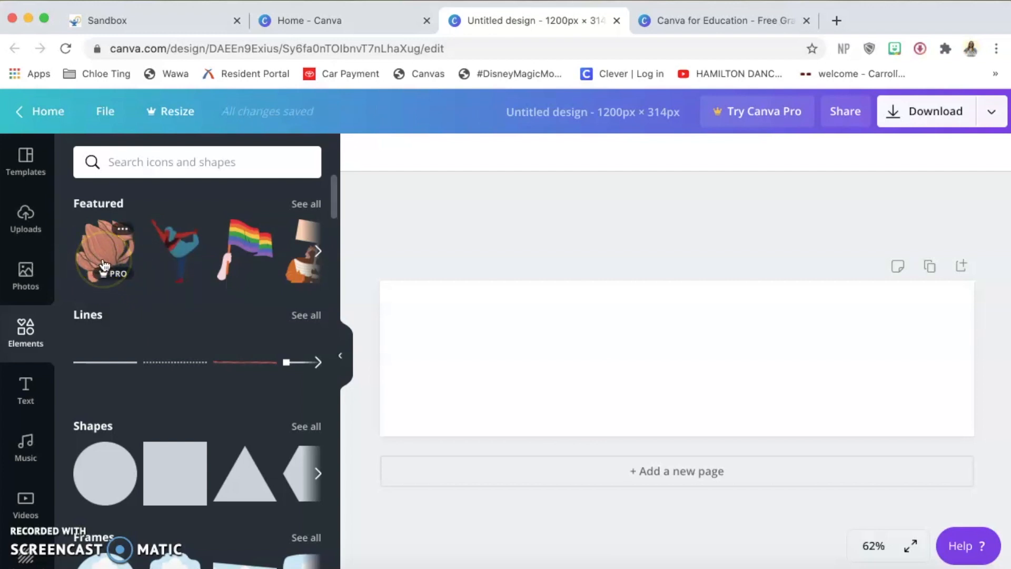
pyautogui.click(112, 271)
# Examine the heading, subheading and body text options and browse the ready-made text styles.
pyautogui.click(27, 390)
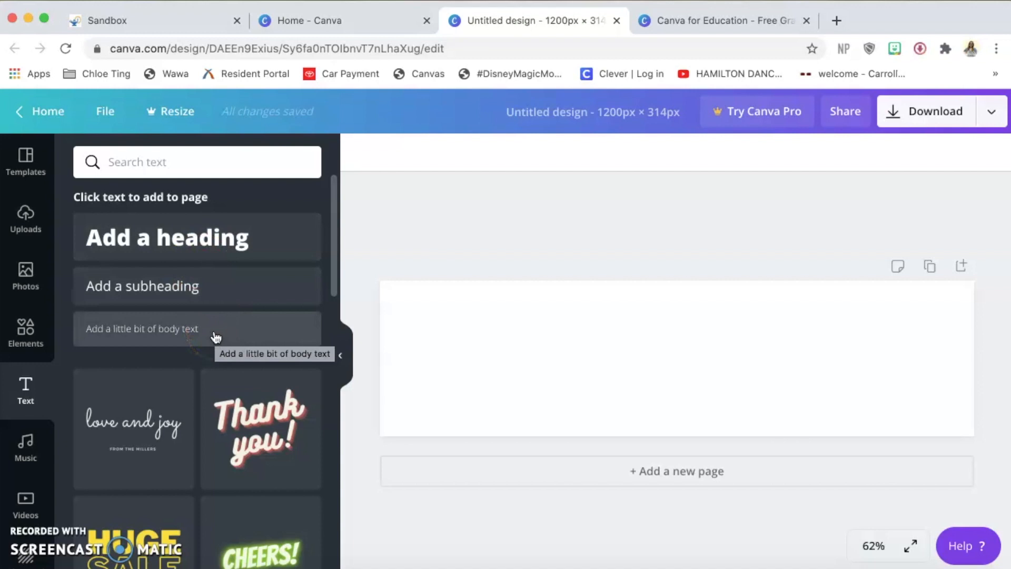
pyautogui.scroll(-2, 214, 429)
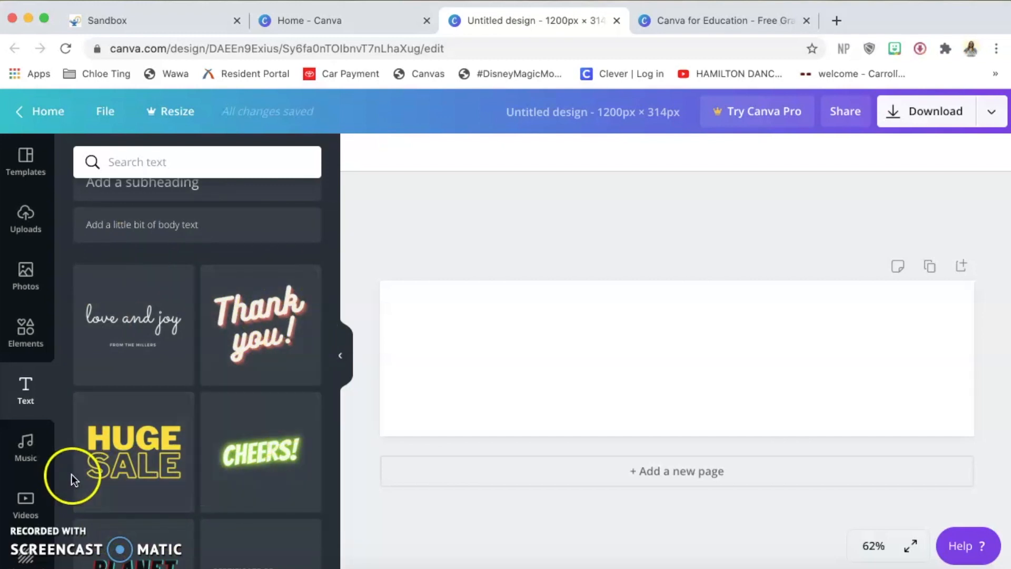
pyautogui.scroll(-6, 276, 453)
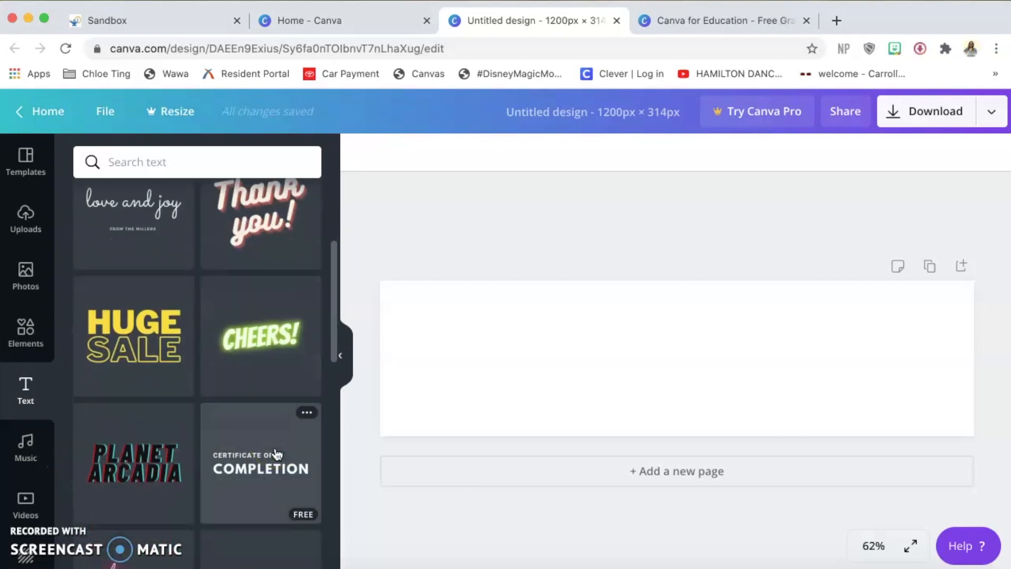
pyautogui.scroll(-2, 277, 453)
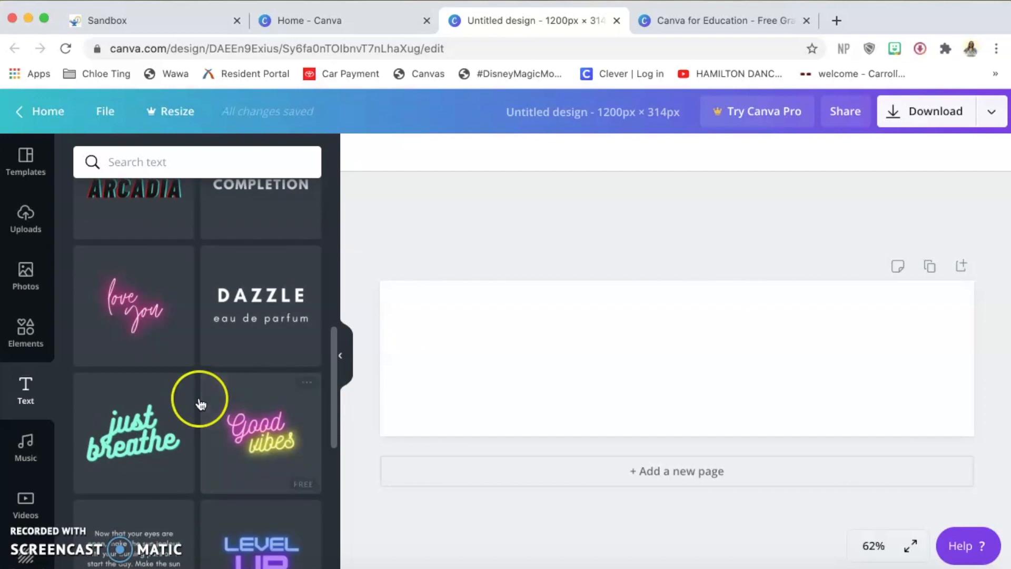
pyautogui.scroll(-4, 199, 402)
pyautogui.scroll(10, 199, 402)
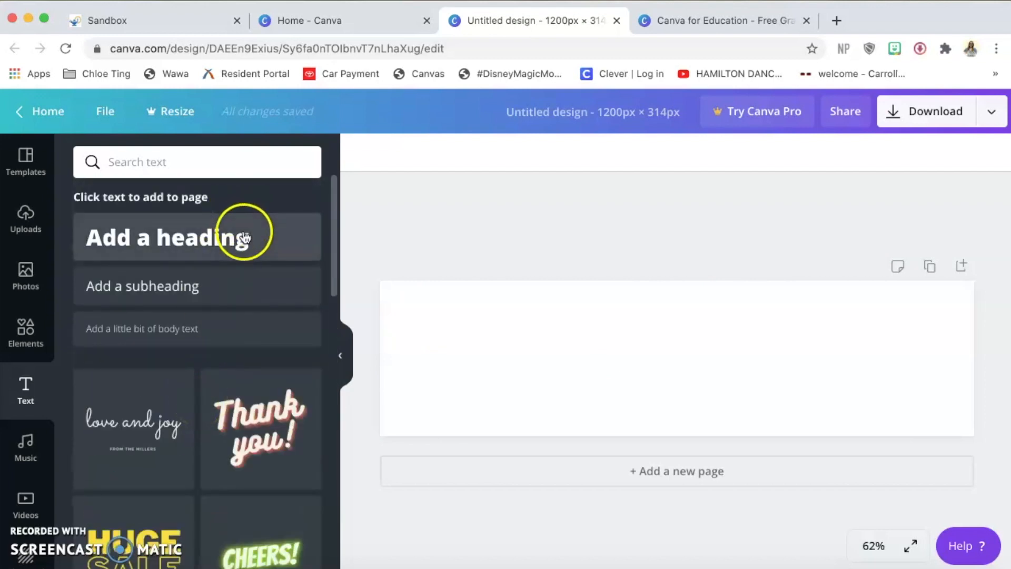
# Look at the music and video libraries and display the available backgrounds.
pyautogui.click(26, 452)
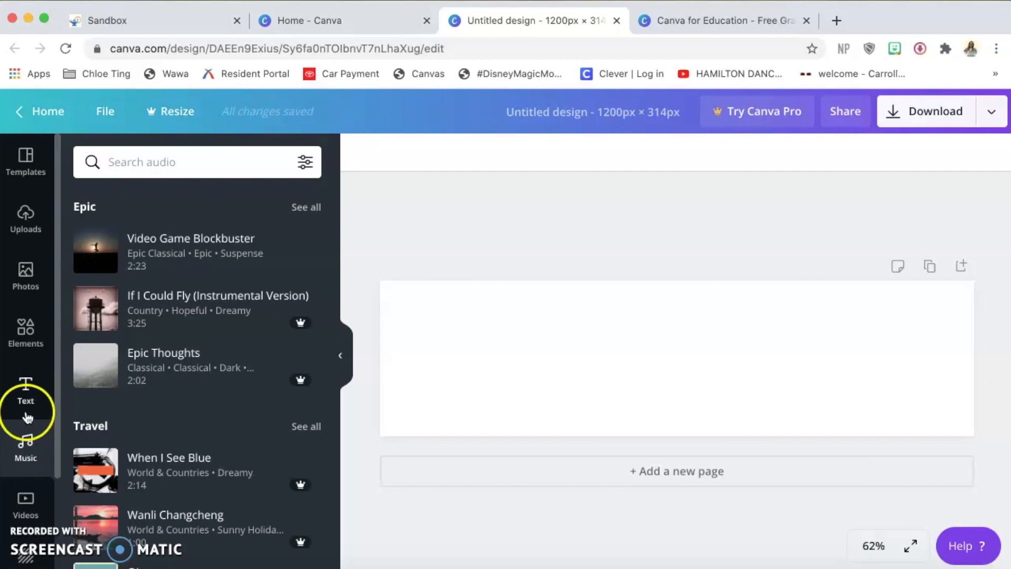
pyautogui.scroll(-5, 26, 412)
pyautogui.click(29, 369)
pyautogui.click(27, 435)
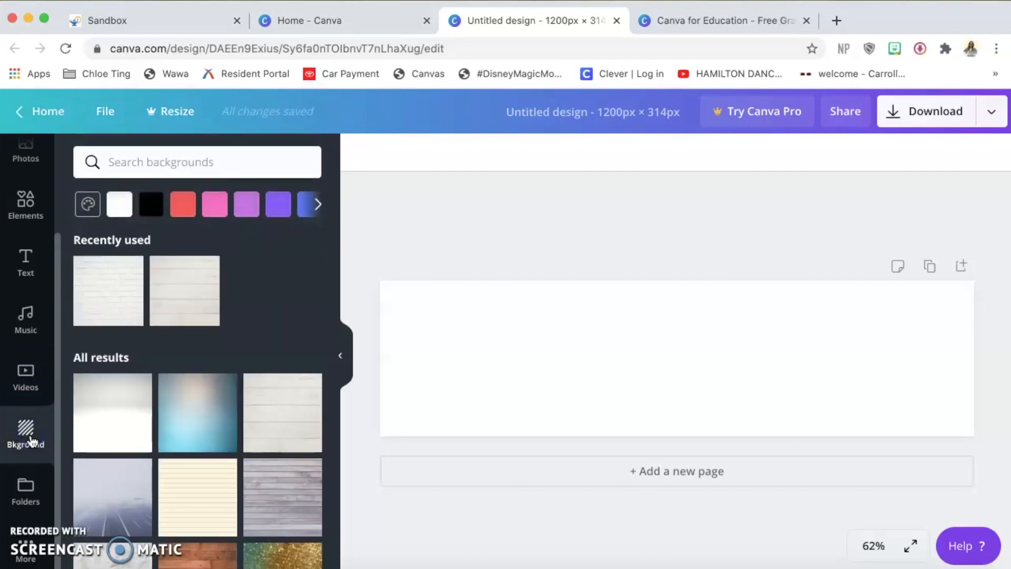
pyautogui.click(34, 533)
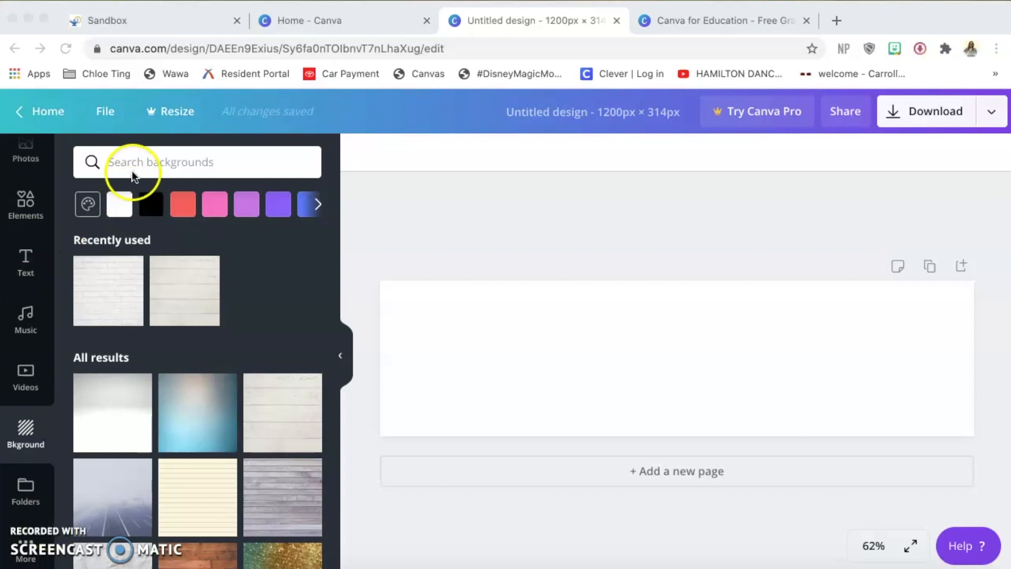
pyautogui.click(137, 162)
pyautogui.write('white')
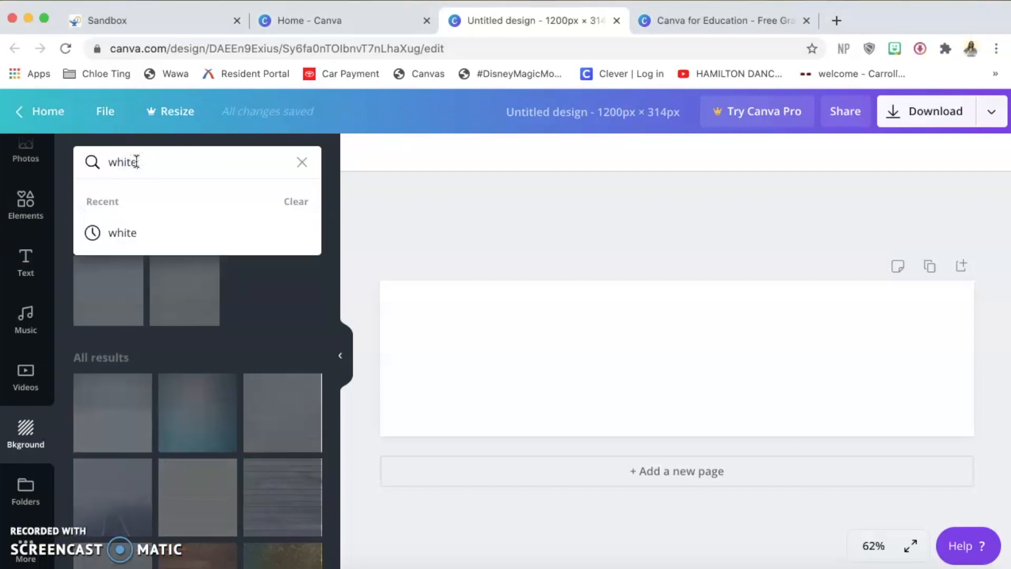
pyautogui.click(302, 162)
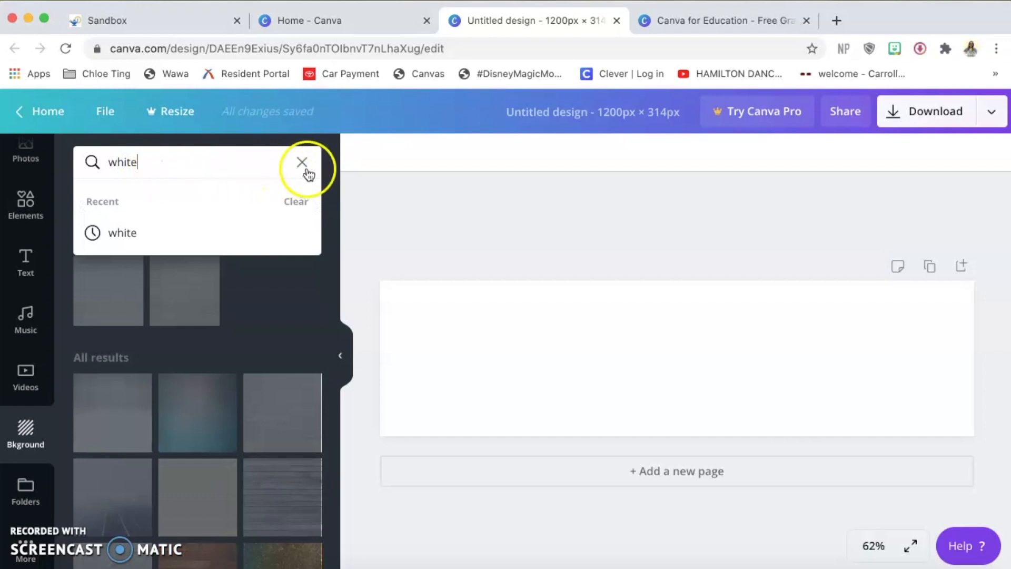
pyautogui.click(38, 229)
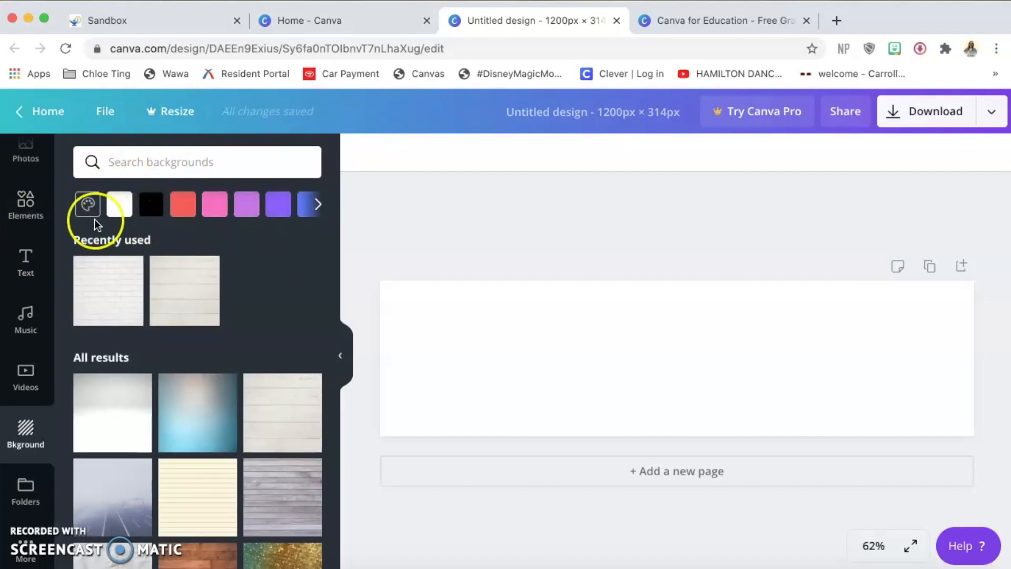
# Search the backgrounds for "white" and apply the free pink and purple cloudy sky image to the banner.
pyautogui.click(163, 147)
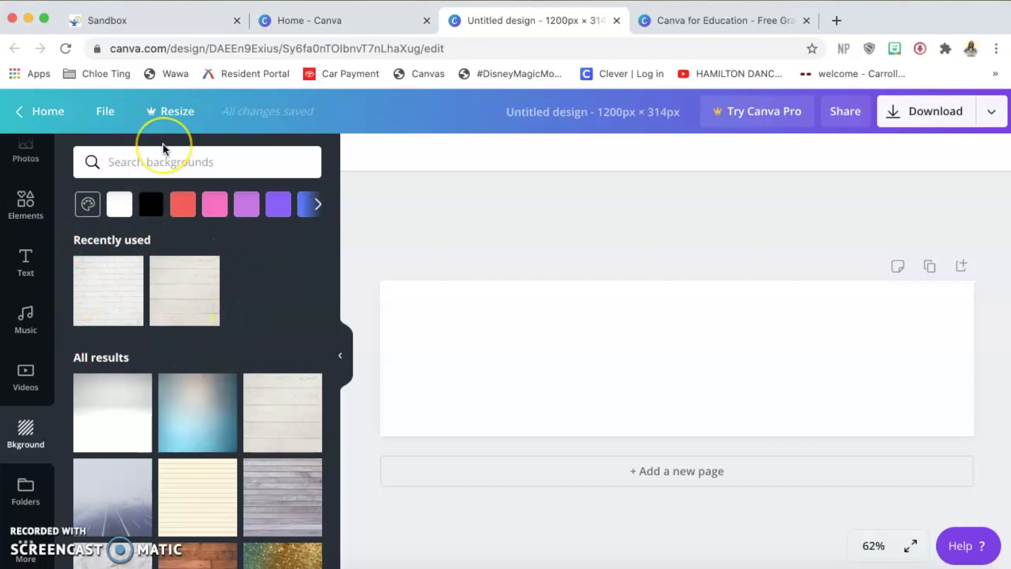
pyautogui.write('white')
pyautogui.press('Return')
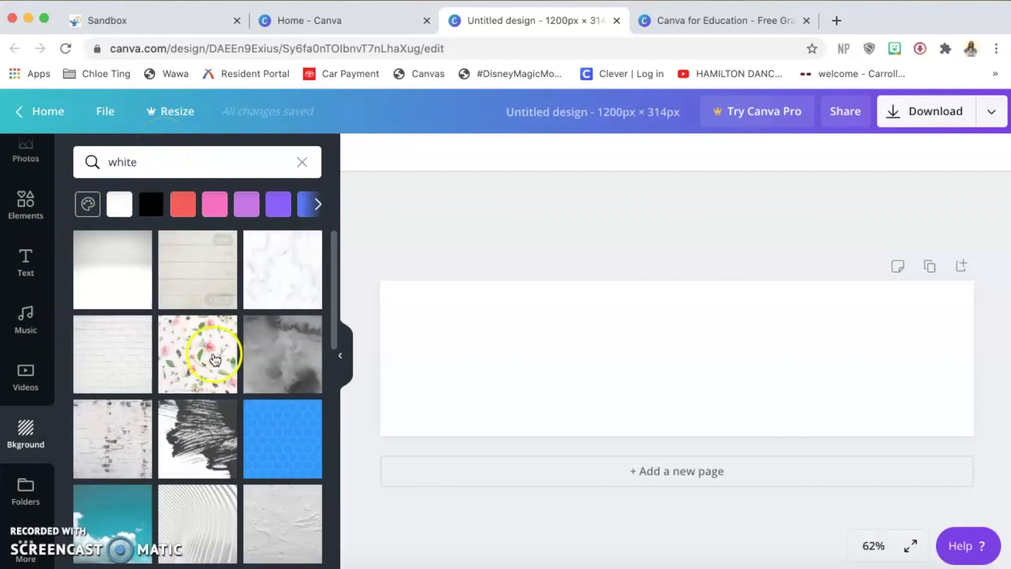
pyautogui.scroll(-3, 221, 380)
pyautogui.scroll(-5, 224, 382)
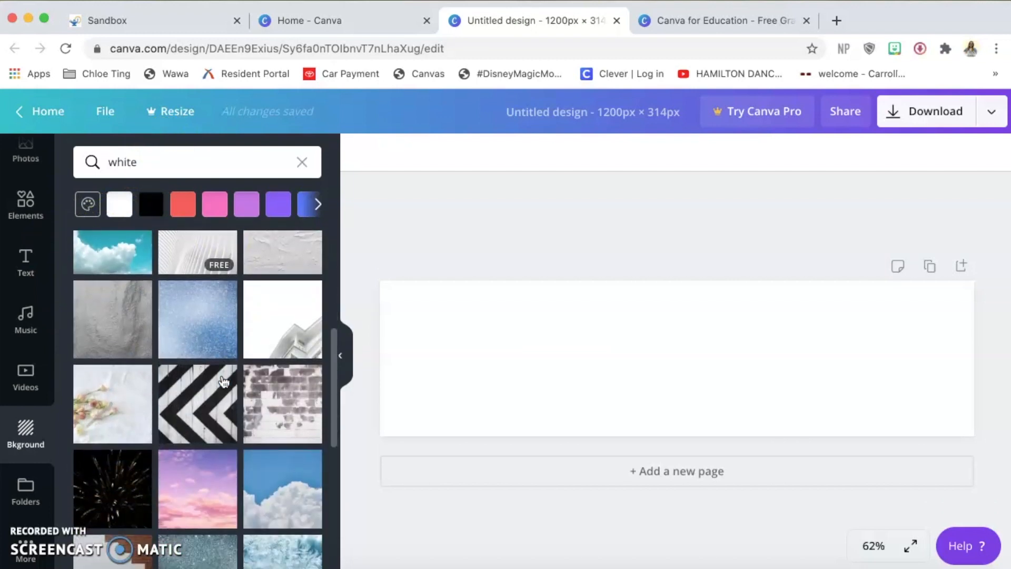
pyautogui.scroll(-5, 223, 382)
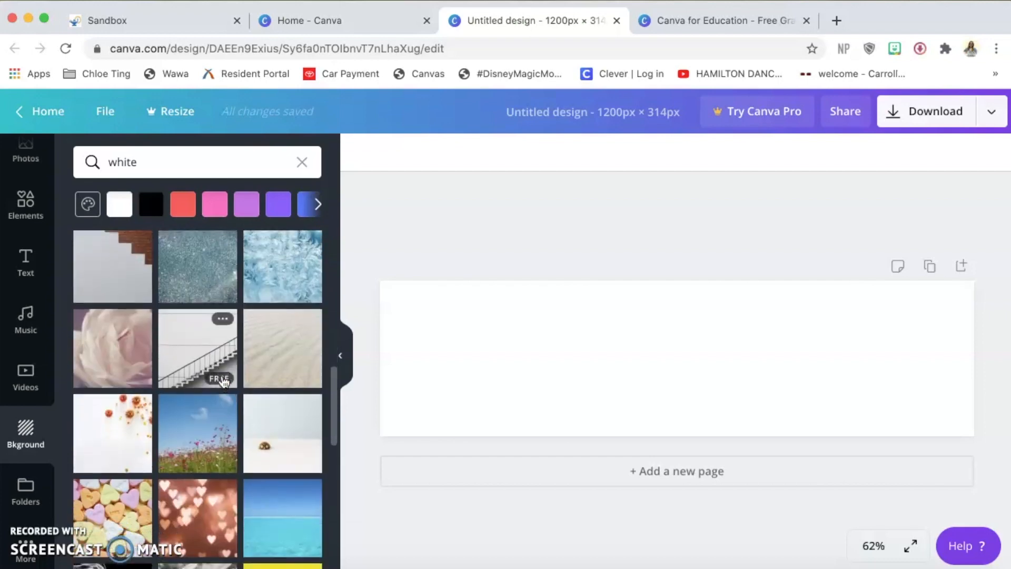
pyautogui.scroll(-3, 224, 382)
pyautogui.scroll(15, 223, 382)
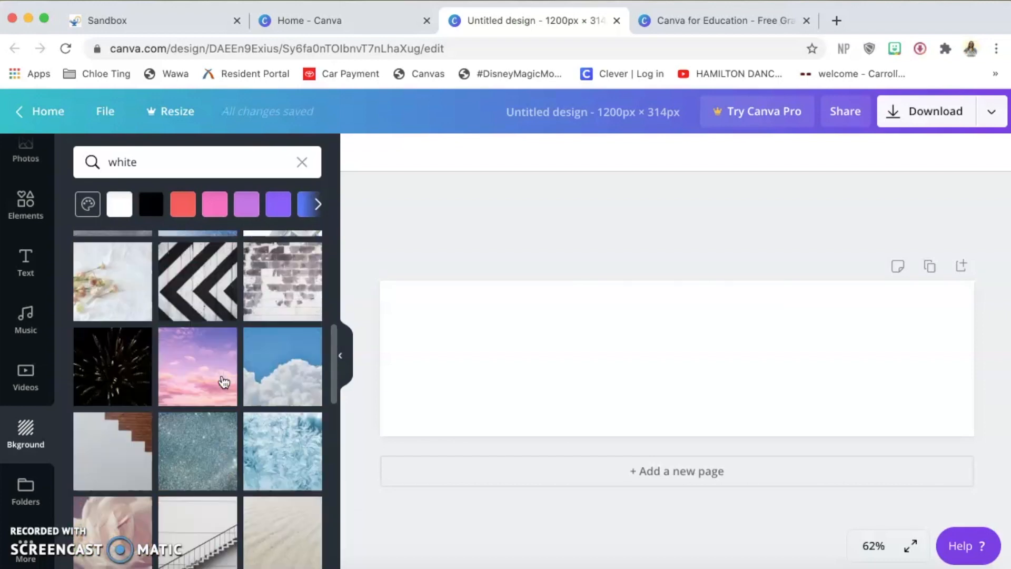
pyautogui.scroll(-10, 223, 381)
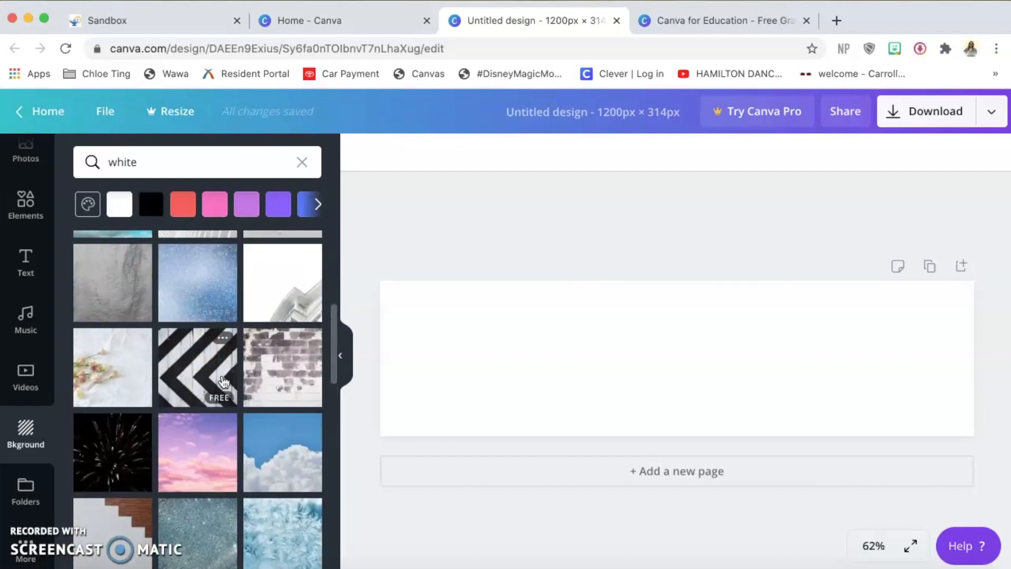
pyautogui.click(202, 390)
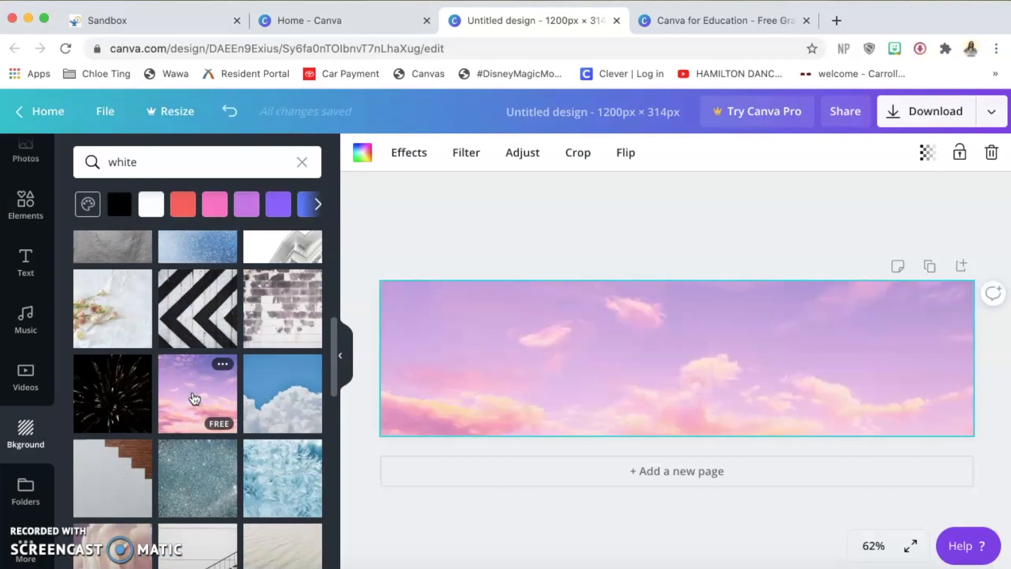
# Reposition the sky image vertically within the banner so the pink clouds fill the lower part, and accept the crop.
pyautogui.click(345, 361)
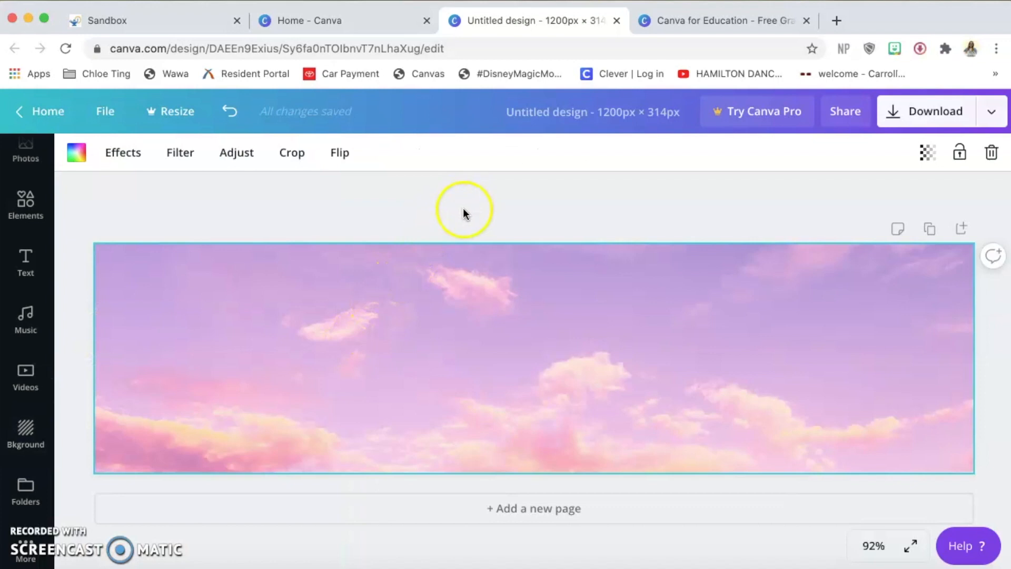
pyautogui.doubleClick(454, 327)
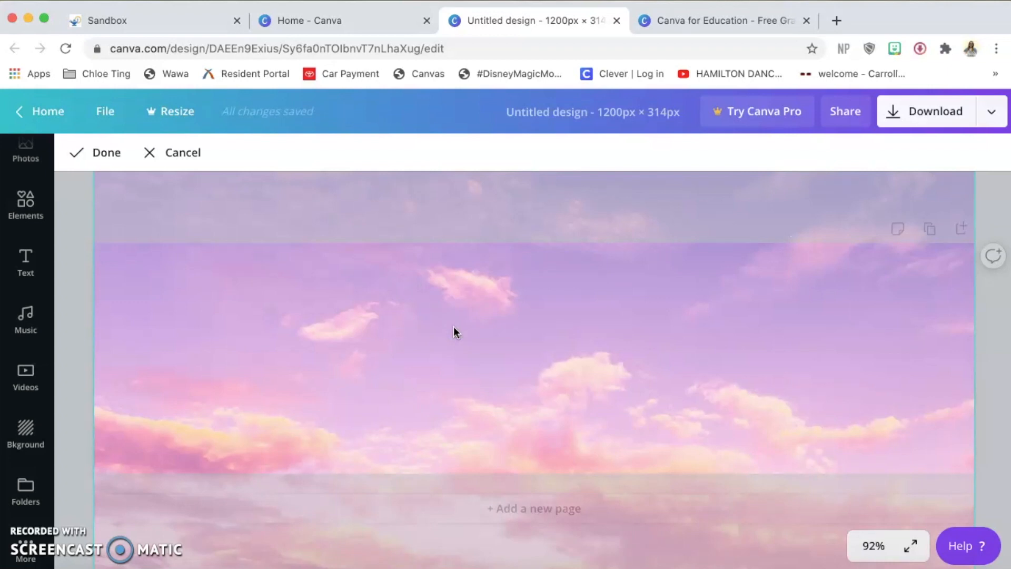
pyautogui.moveTo(454, 327); pyautogui.dragTo(442, 559)
pyautogui.moveTo(523, 404); pyautogui.dragTo(546, 478)
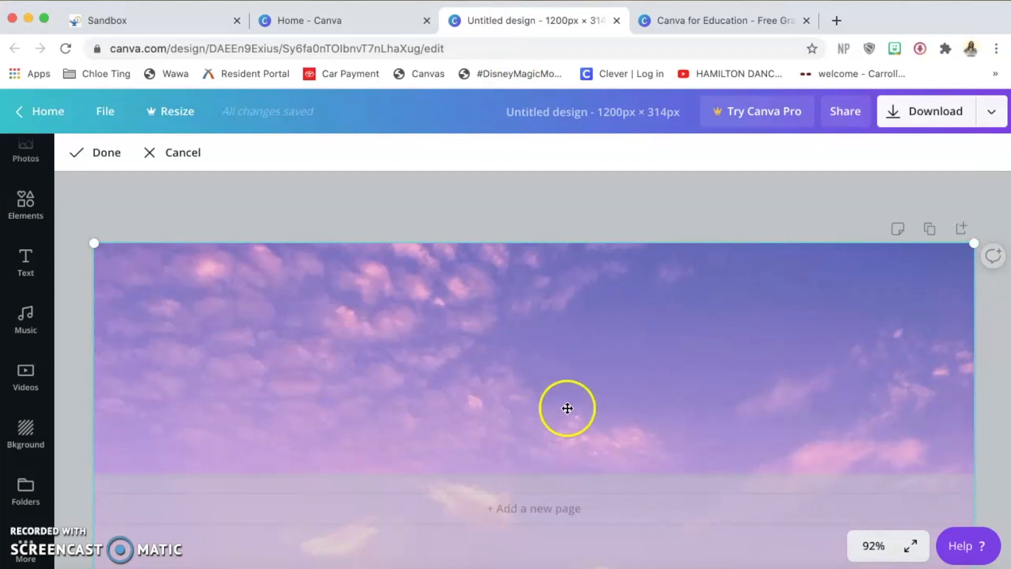
pyautogui.moveTo(583, 381); pyautogui.dragTo(628, 206)
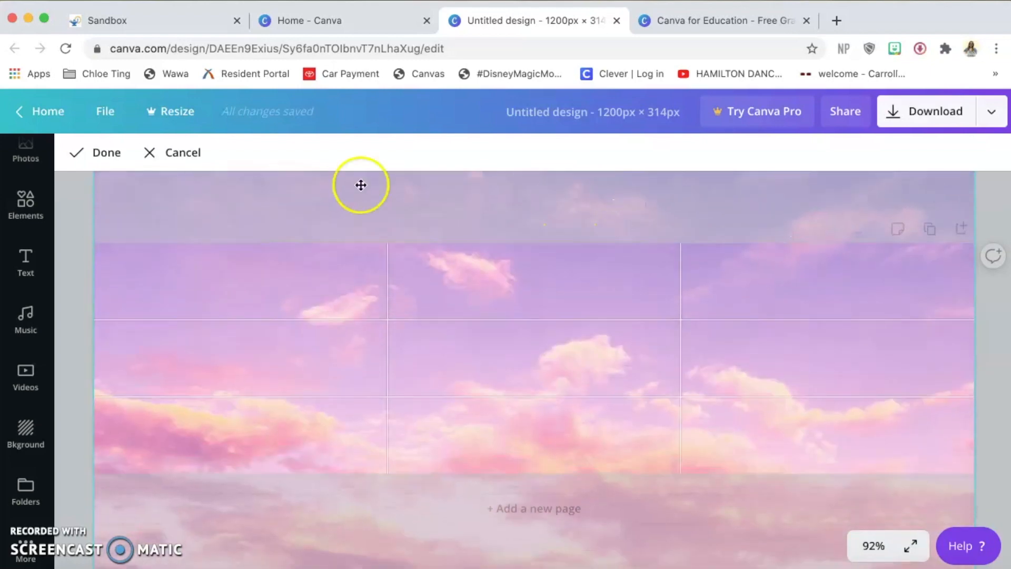
pyautogui.click(80, 153)
pyautogui.click(203, 211)
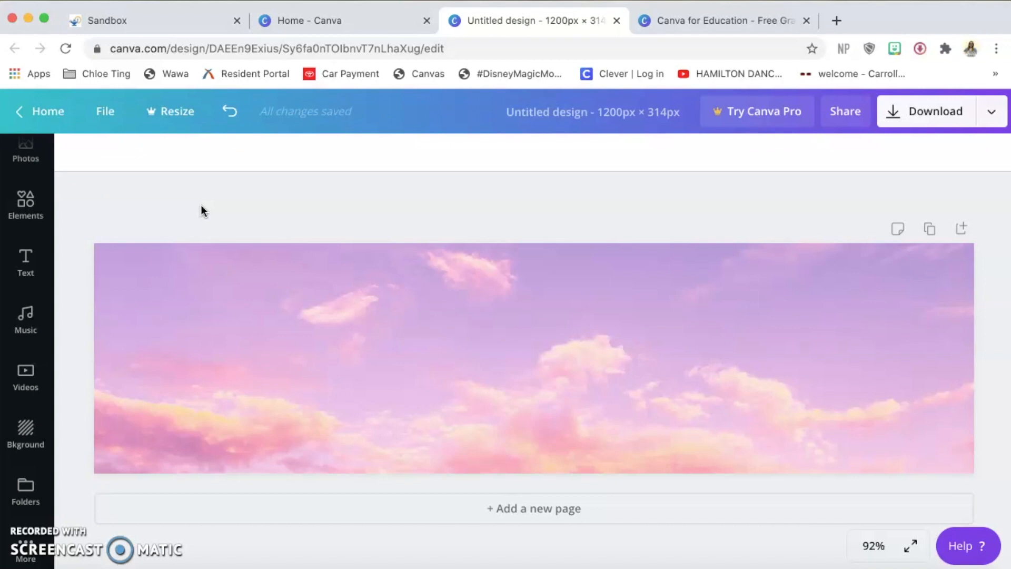
# Add a centred heading reading "Welcome to" followed by the teacher's name and "Class", and narrow its box to two lines.
pyautogui.click(26, 262)
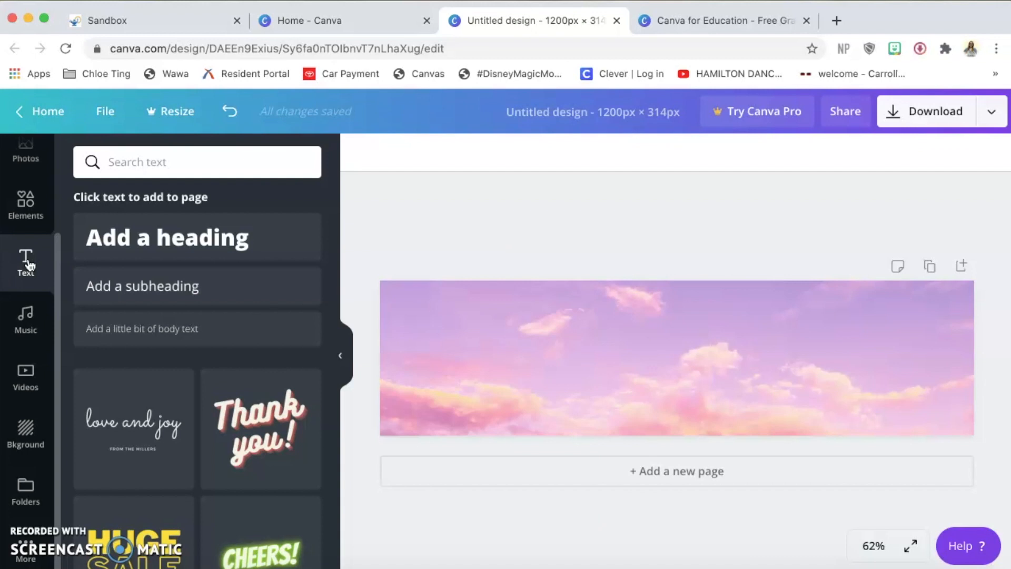
pyautogui.click(196, 242)
pyautogui.doubleClick(652, 363)
pyautogui.write('We')
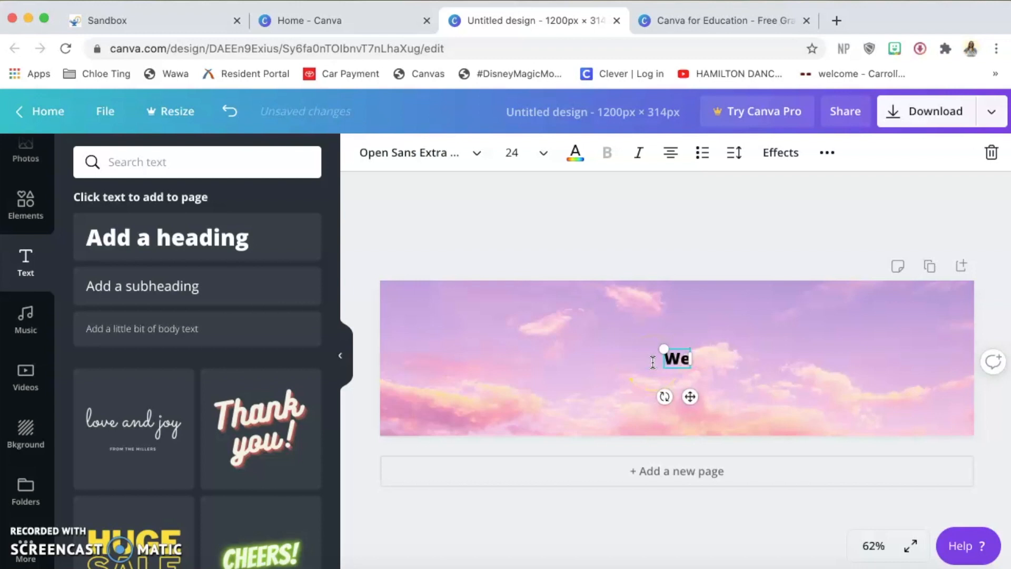
pyautogui.write("lcome to Ms. Otero's Class")
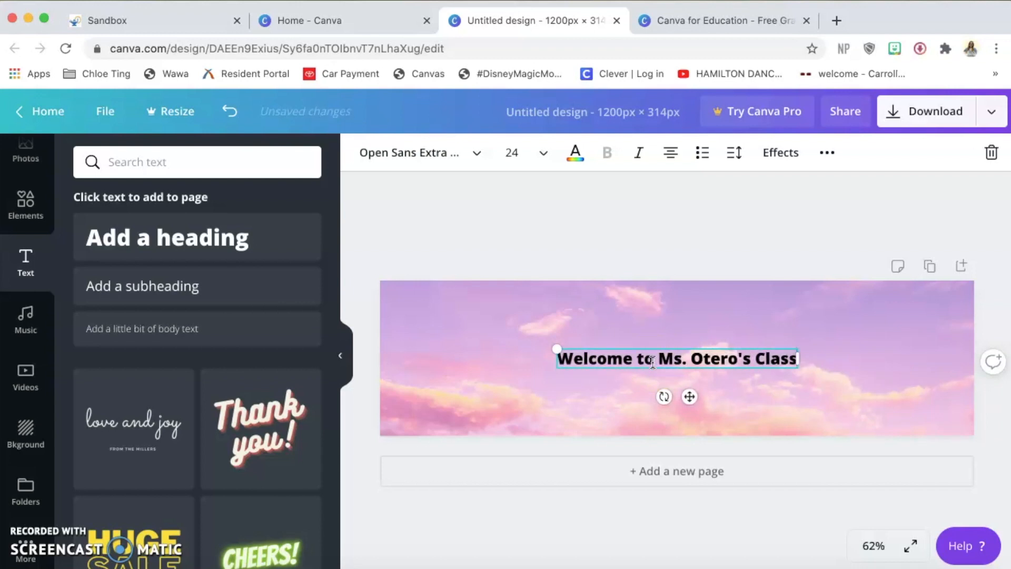
pyautogui.moveTo(820, 360); pyautogui.dragTo(707, 377)
pyautogui.moveTo(661, 347); pyautogui.dragTo(701, 335)
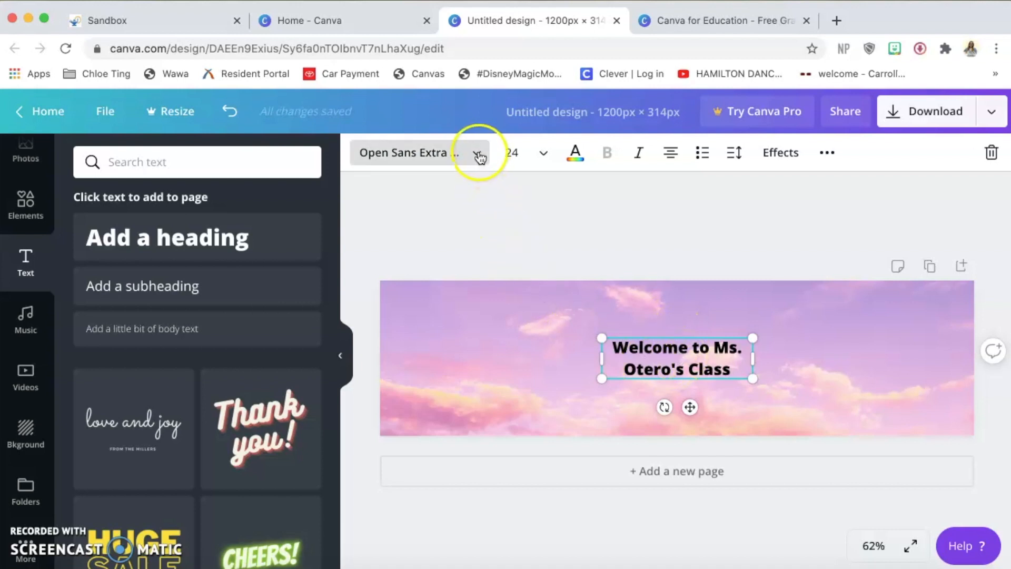
# Try the Shadow, Lift, Hollow, Splice, Echo, Glitch and Neon text effects on the welcome heading.
pyautogui.click(340, 354)
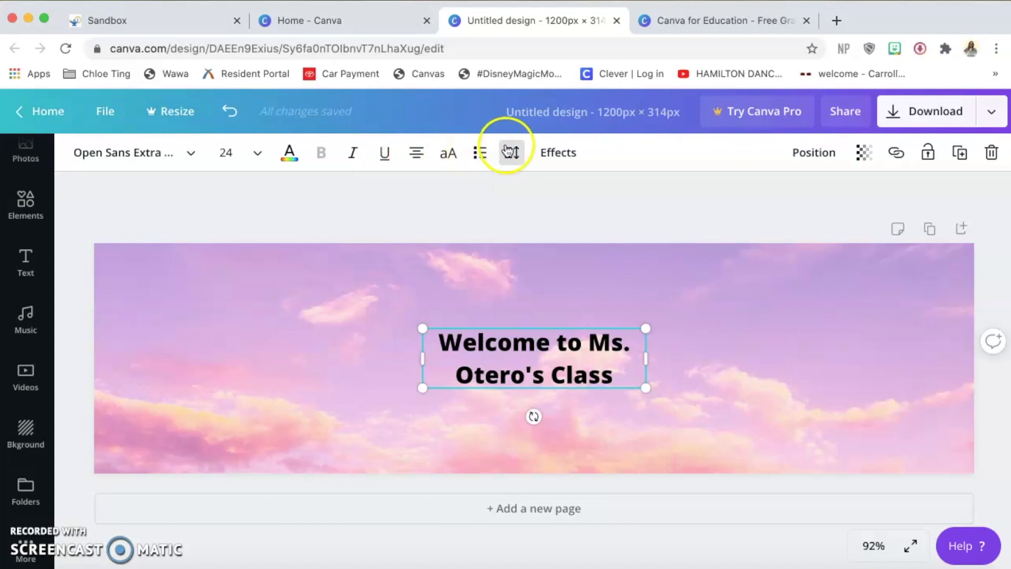
pyautogui.click(558, 153)
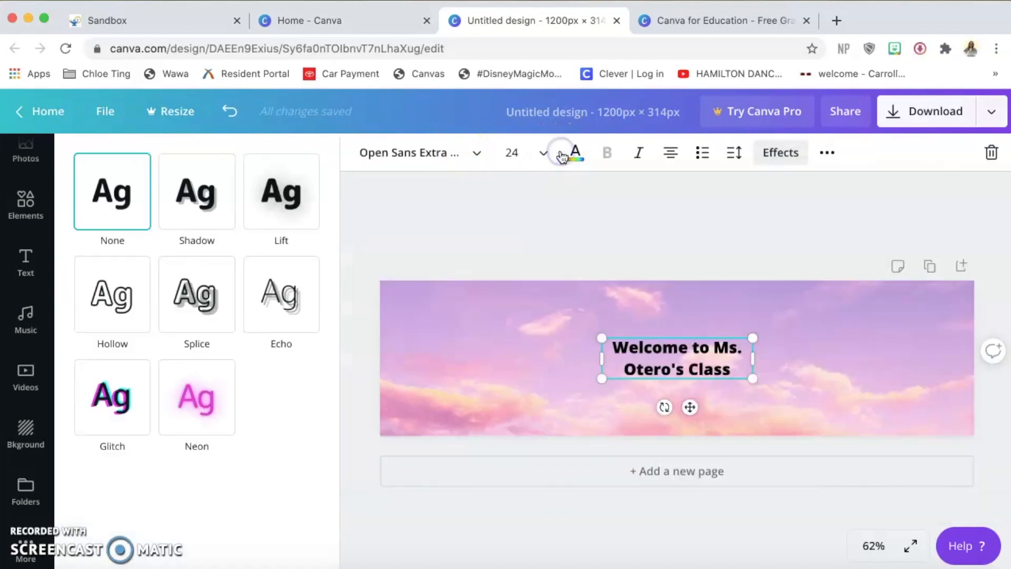
pyautogui.click(221, 210)
pyautogui.click(275, 192)
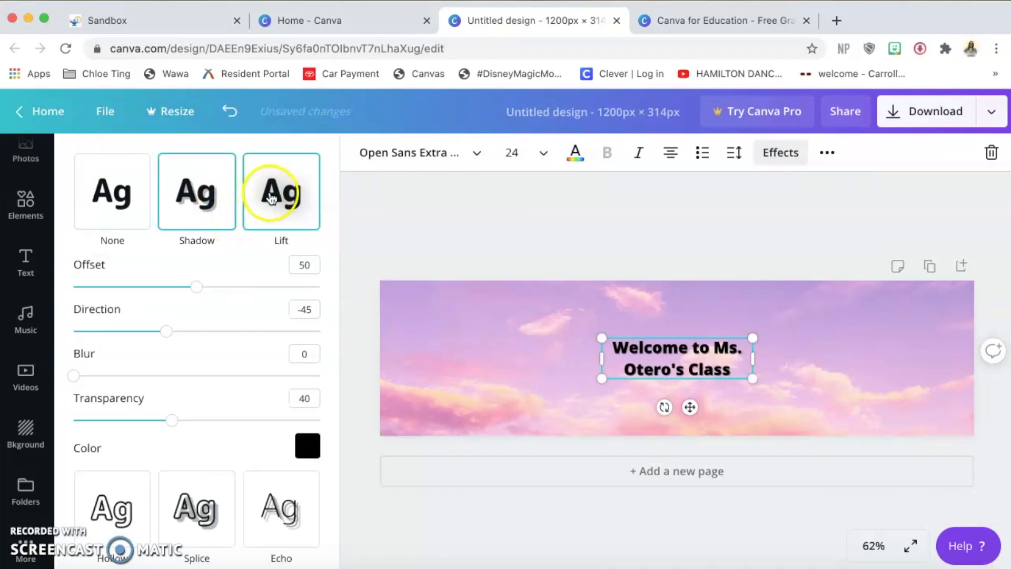
pyautogui.click(128, 338)
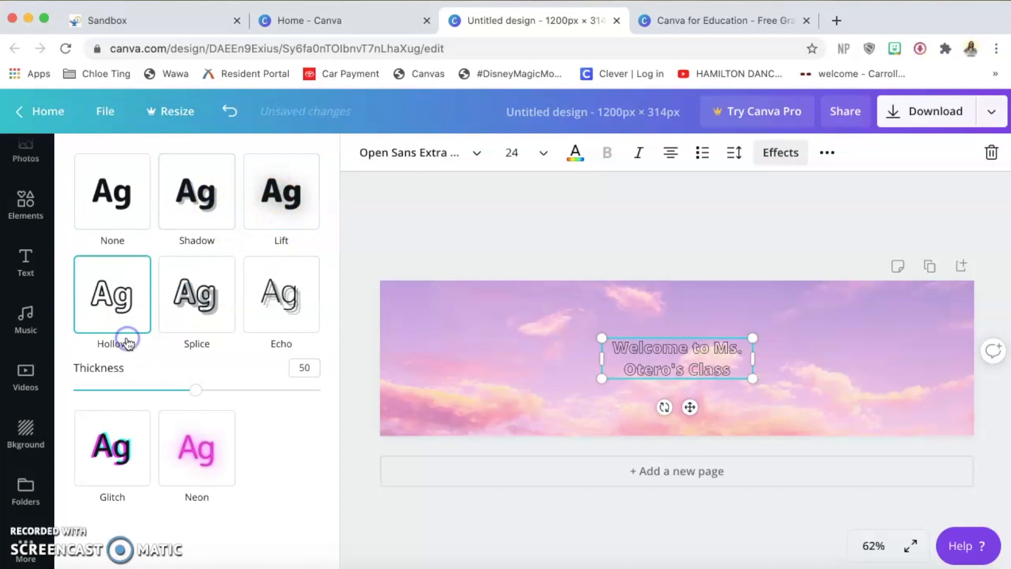
pyautogui.click(190, 308)
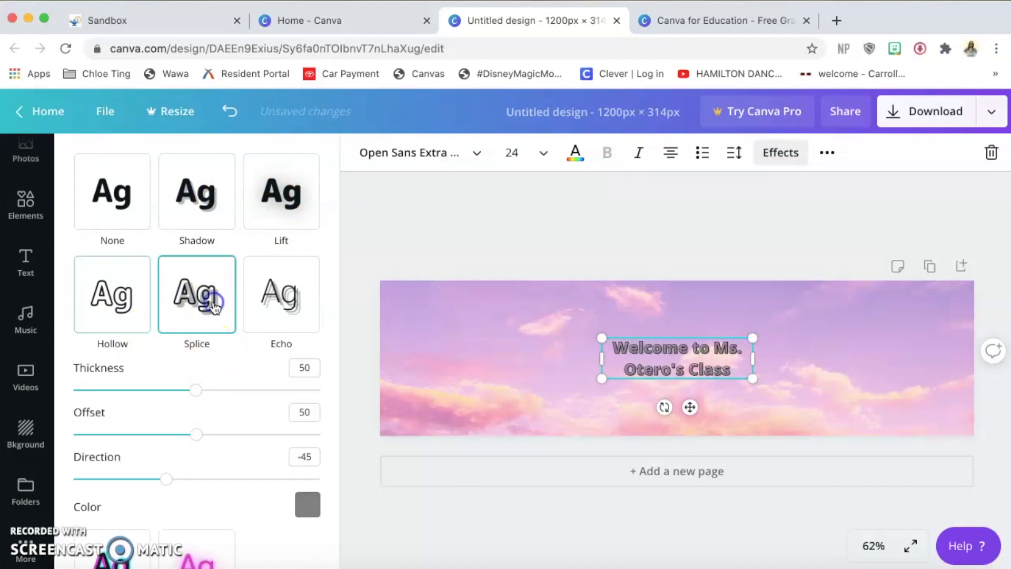
pyautogui.click(263, 296)
pyautogui.scroll(-1, 263, 297)
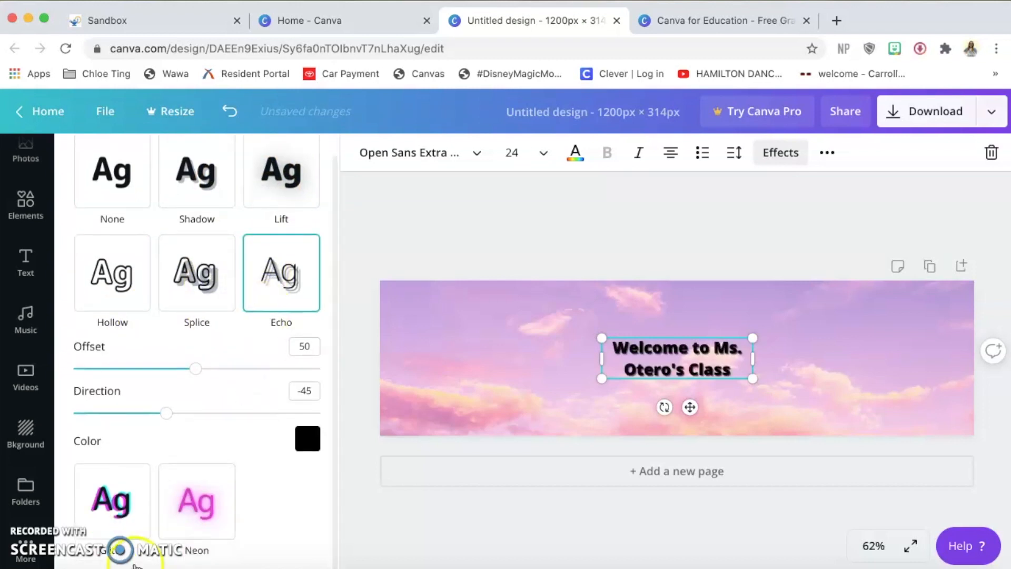
pyautogui.click(121, 511)
pyautogui.click(199, 402)
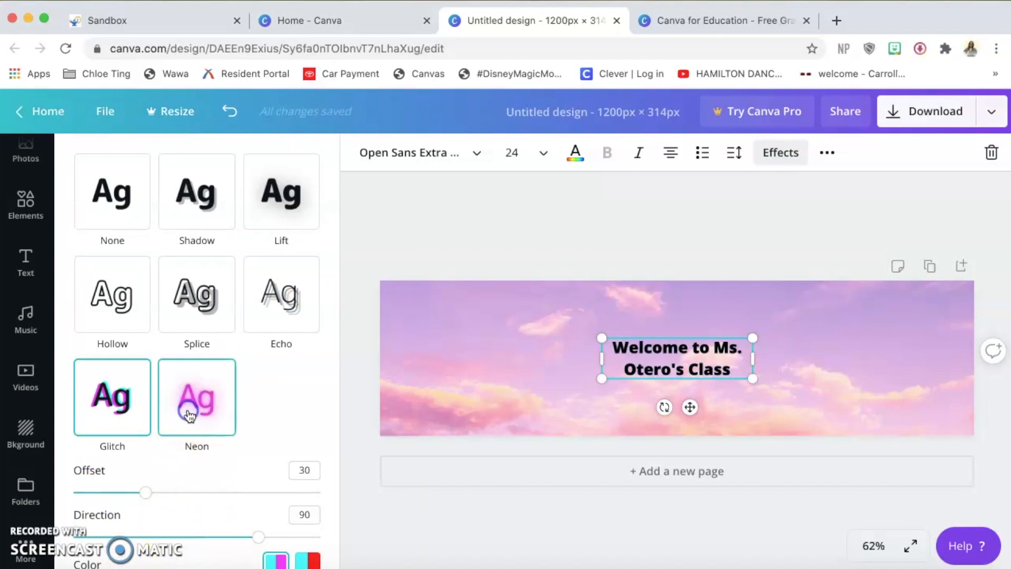
pyautogui.click(192, 409)
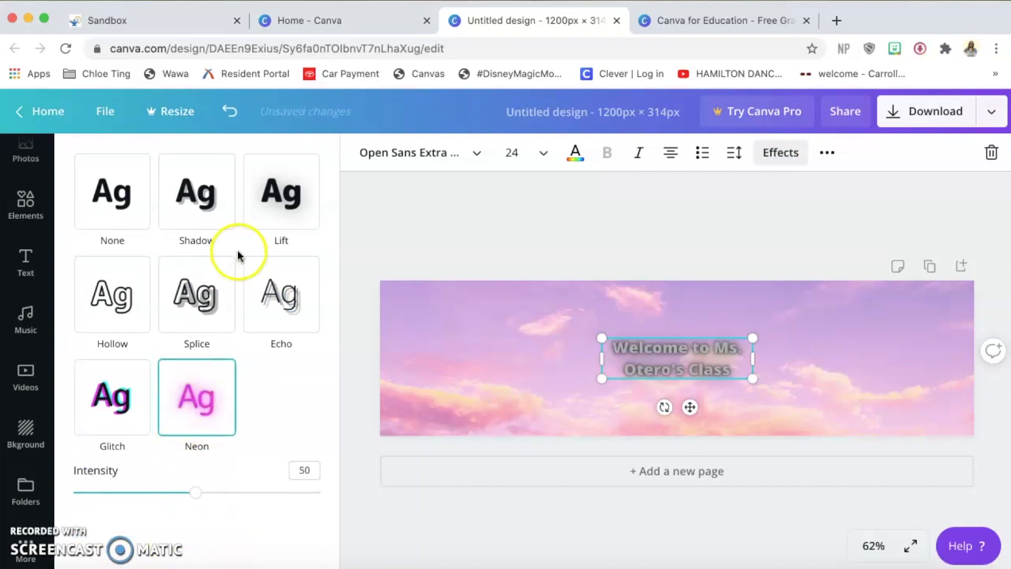
# Apply the Echo effect to the welcome heading with direction 0 and offset 15.
pyautogui.click(279, 293)
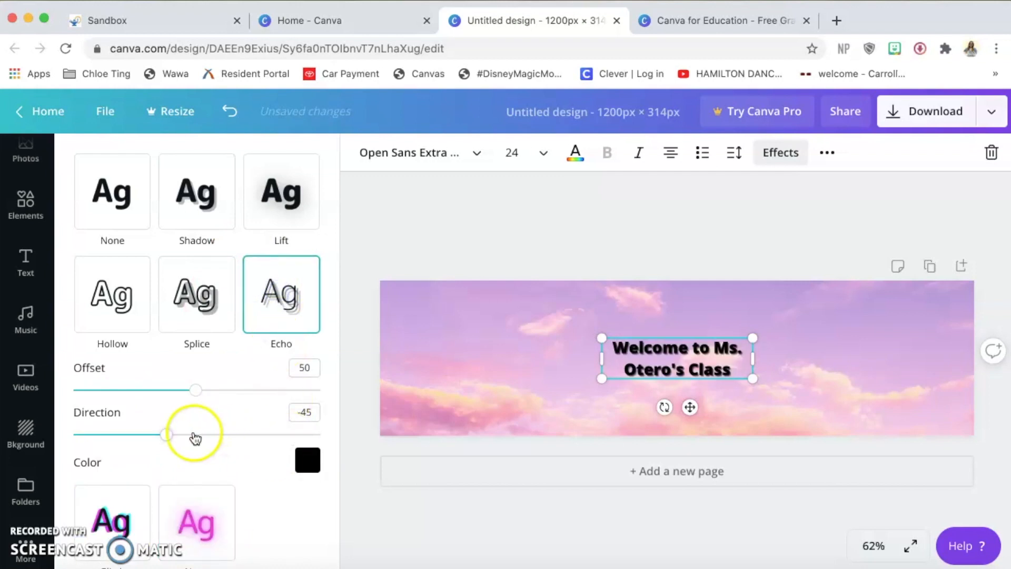
pyautogui.click(306, 412)
pyautogui.press('Return')
pyautogui.click(310, 367)
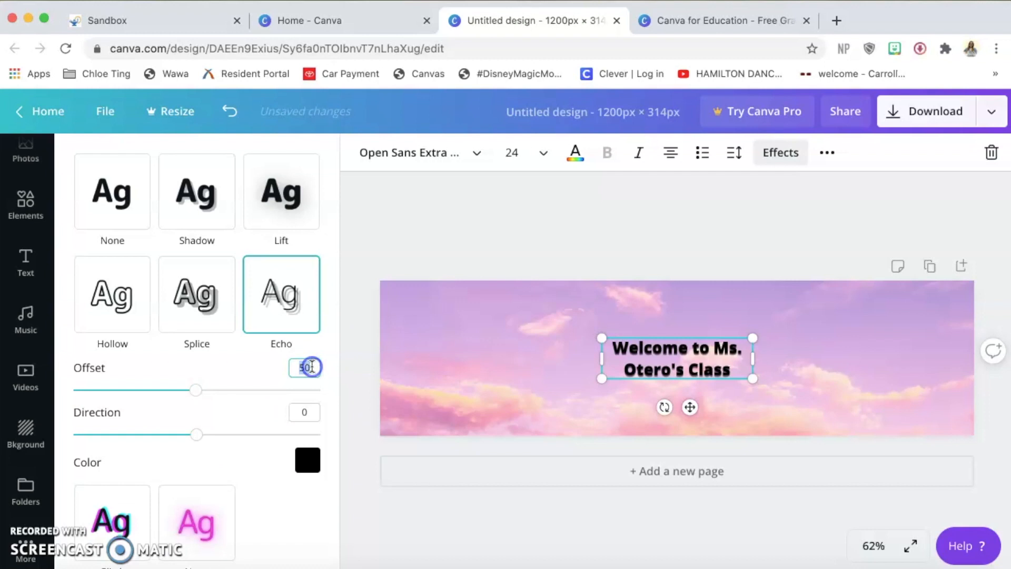
pyautogui.write('15')
pyautogui.press('Return')
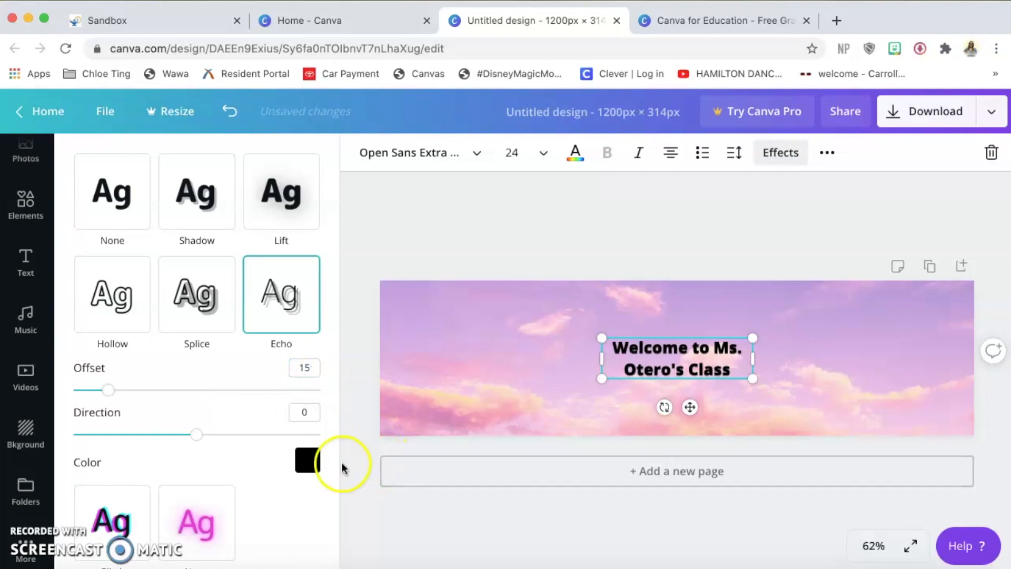
# Try white and pink as the heading's Echo colour, and set it to the light violet default colour.
pyautogui.click(308, 460)
pyautogui.scroll(-3, 289, 367)
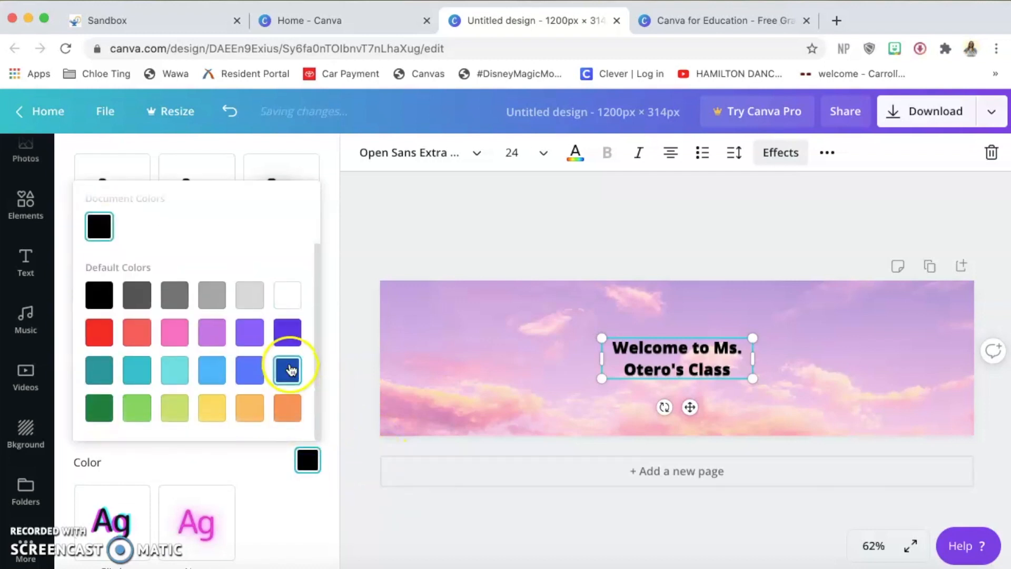
pyautogui.click(292, 293)
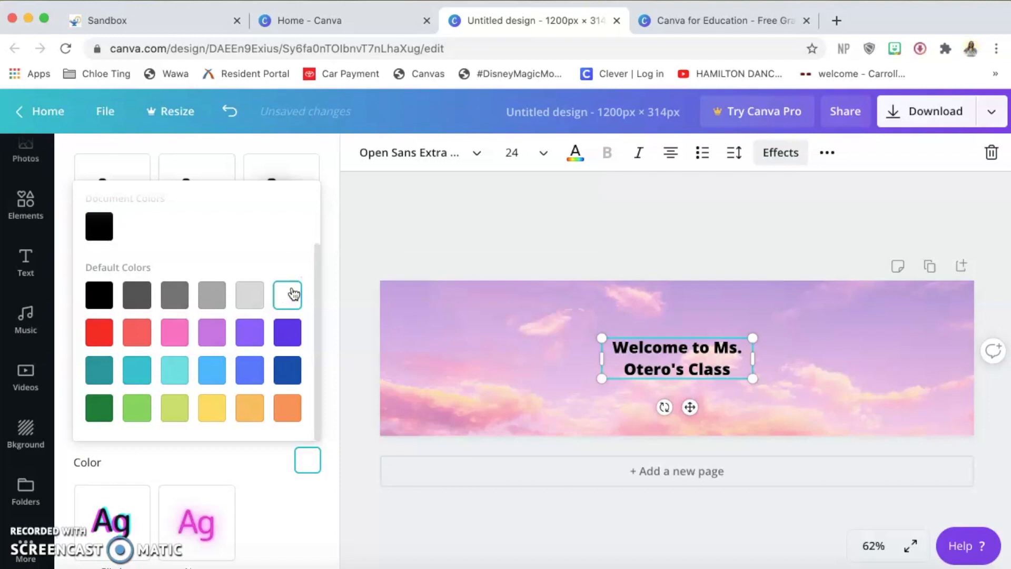
pyautogui.click(177, 338)
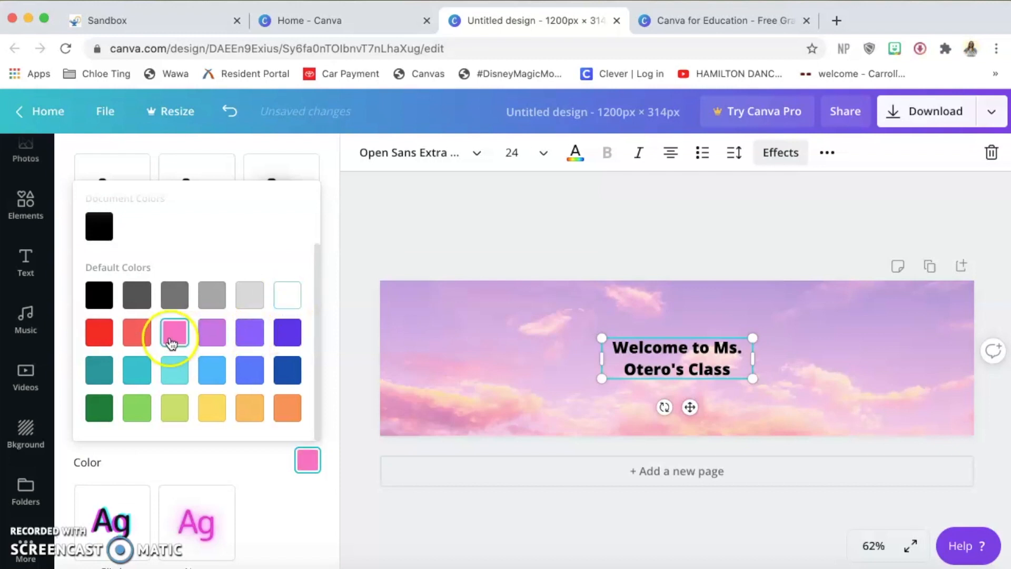
pyautogui.click(247, 338)
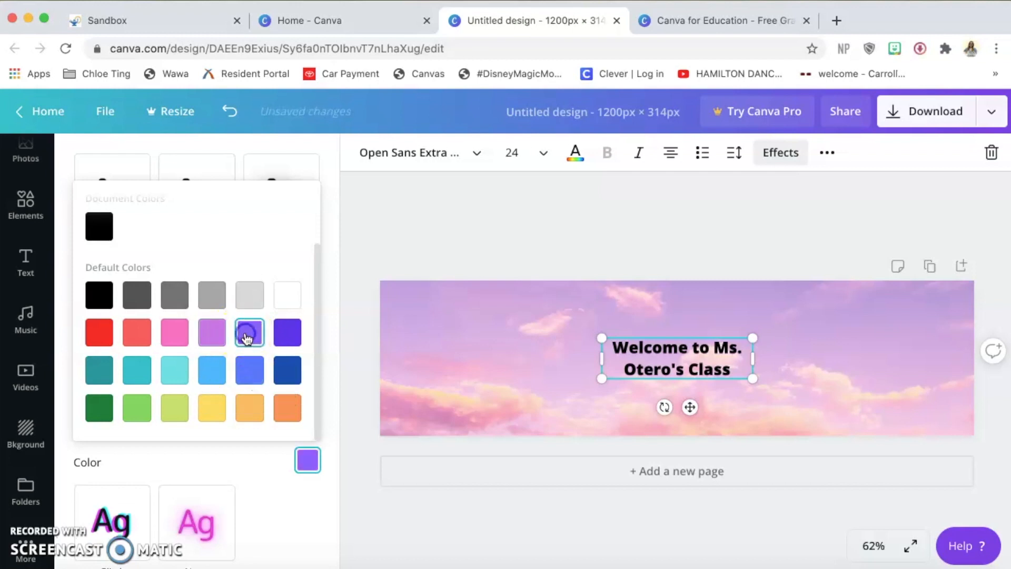
# Set the welcome heading's Echo offset to 50 and change its font to Nickainley.
pyautogui.click(272, 490)
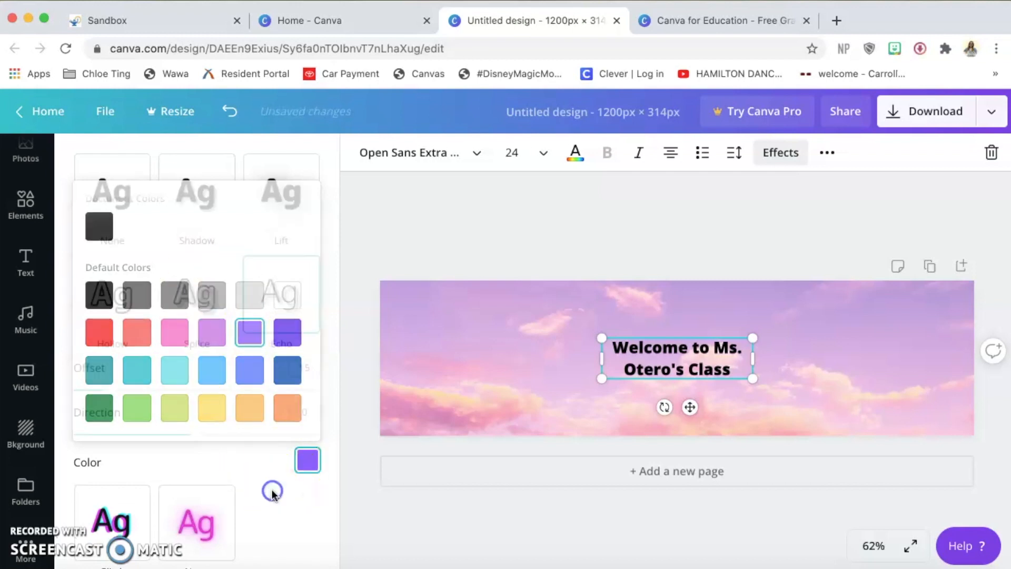
pyautogui.click(315, 368)
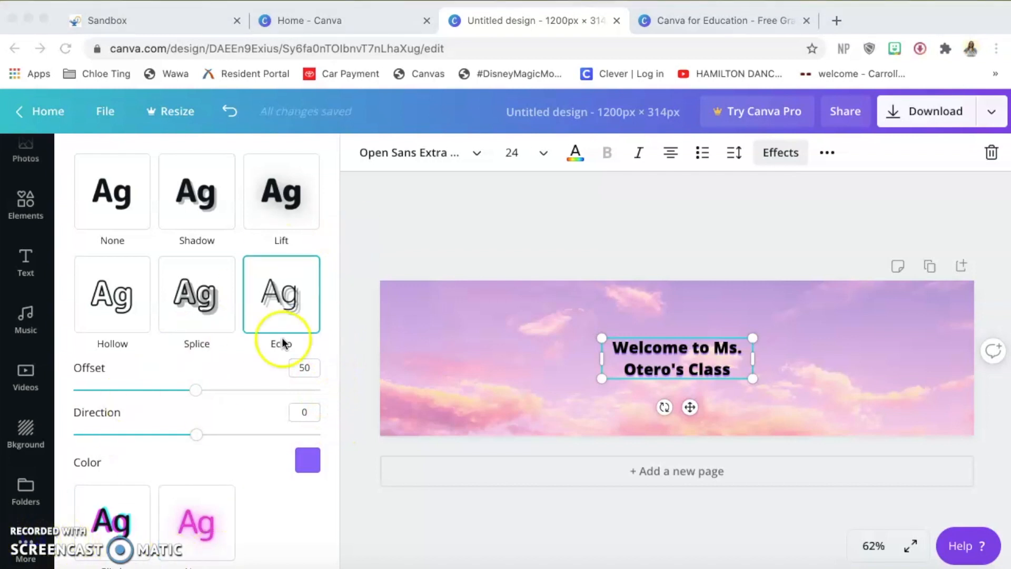
pyautogui.click(477, 151)
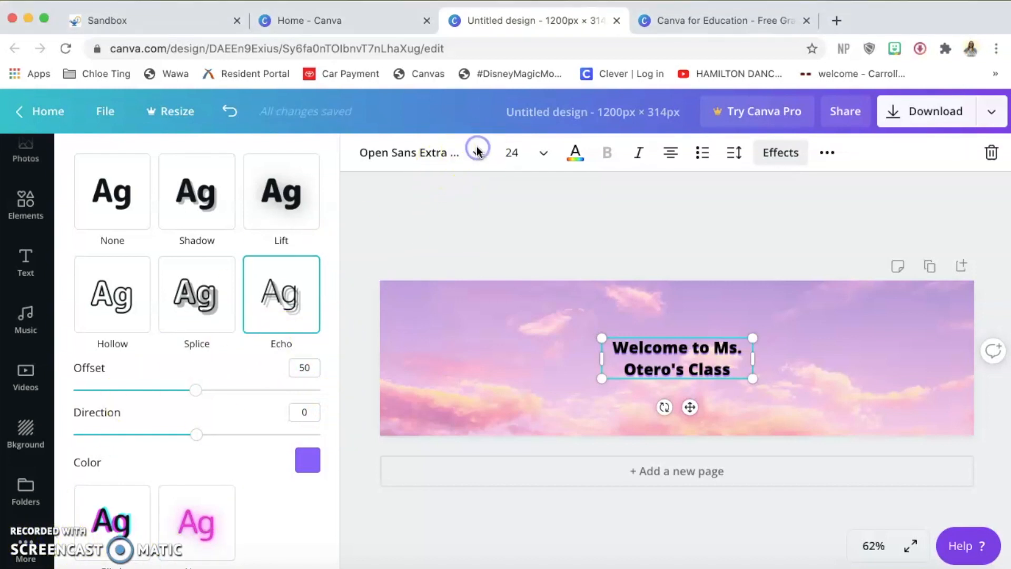
pyautogui.click(444, 222)
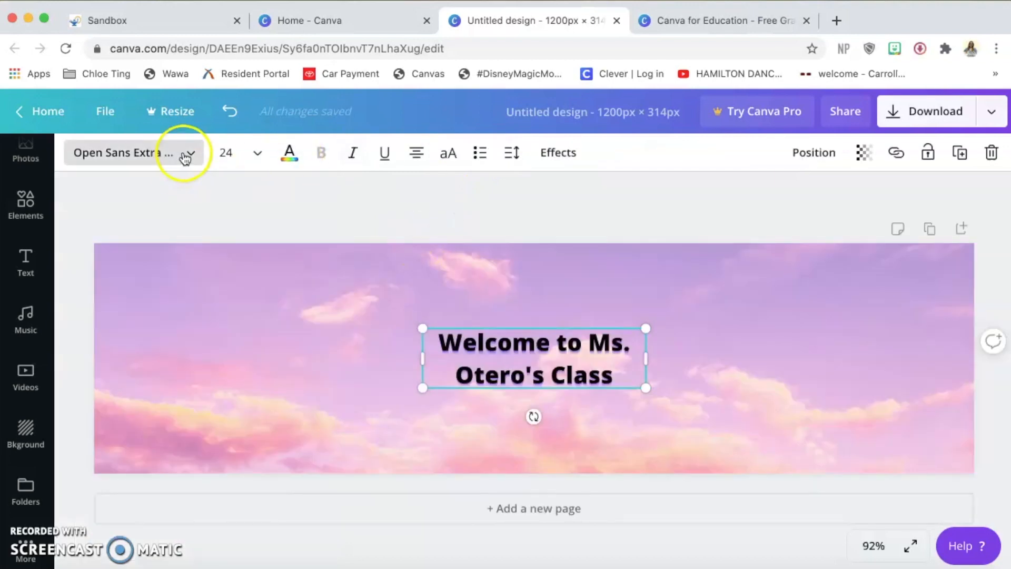
pyautogui.click(185, 154)
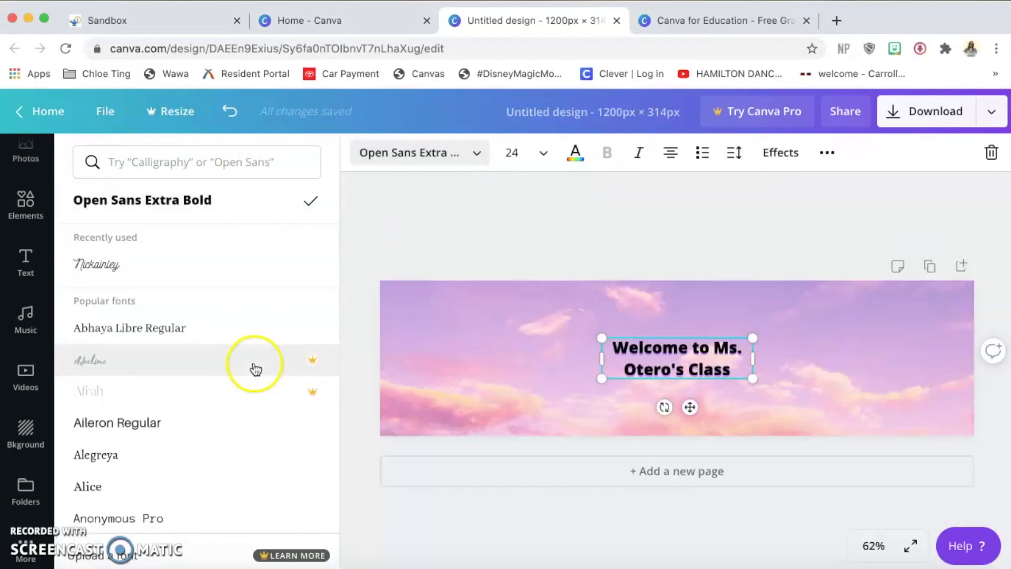
pyautogui.scroll(-10, 211, 461)
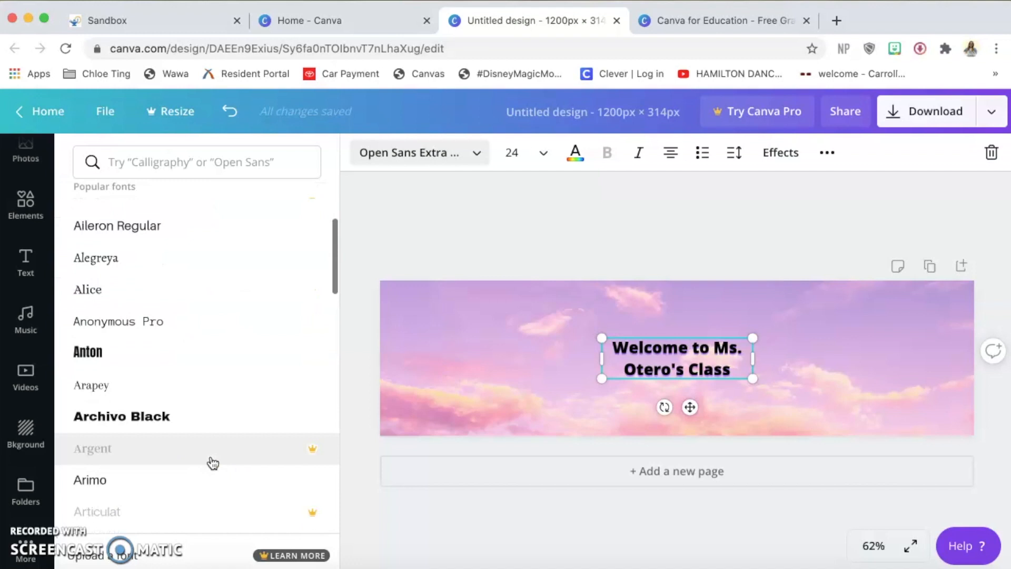
pyautogui.scroll(-3, 210, 463)
pyautogui.scroll(10, 210, 462)
pyautogui.click(162, 263)
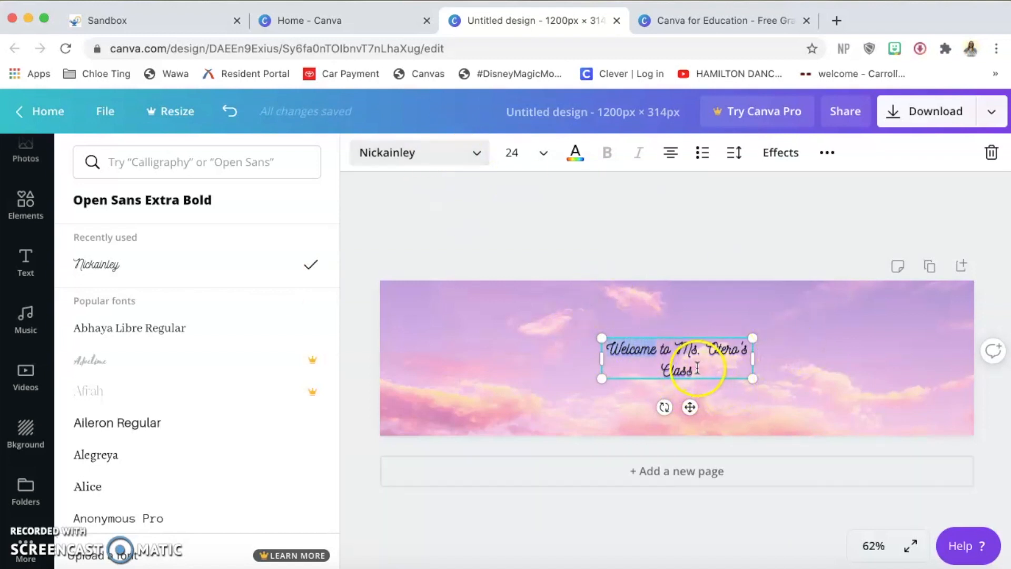
# Add a second heading reading "Welcome" and set its font to Nickainley.
pyautogui.click(9, 266)
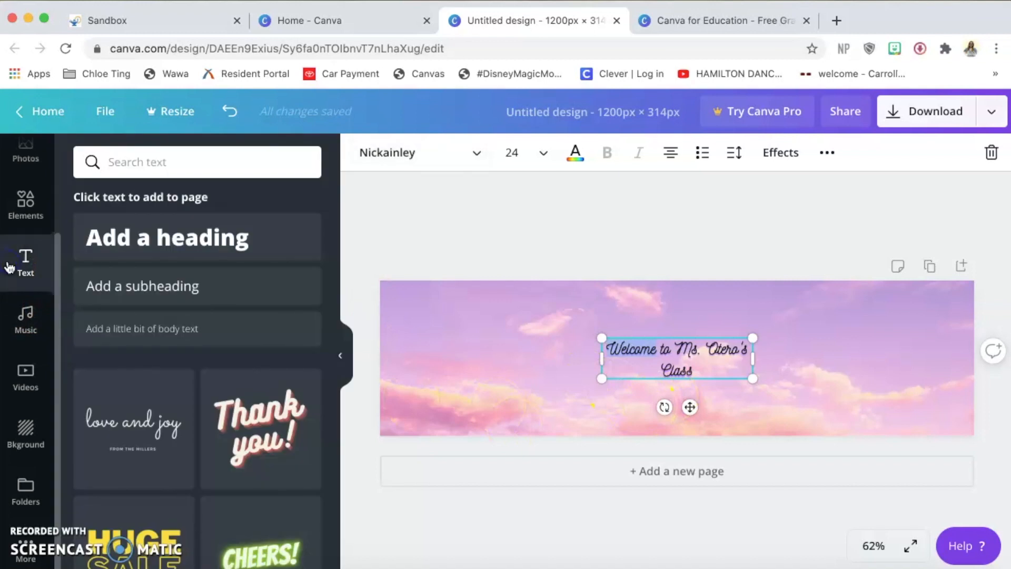
pyautogui.click(187, 235)
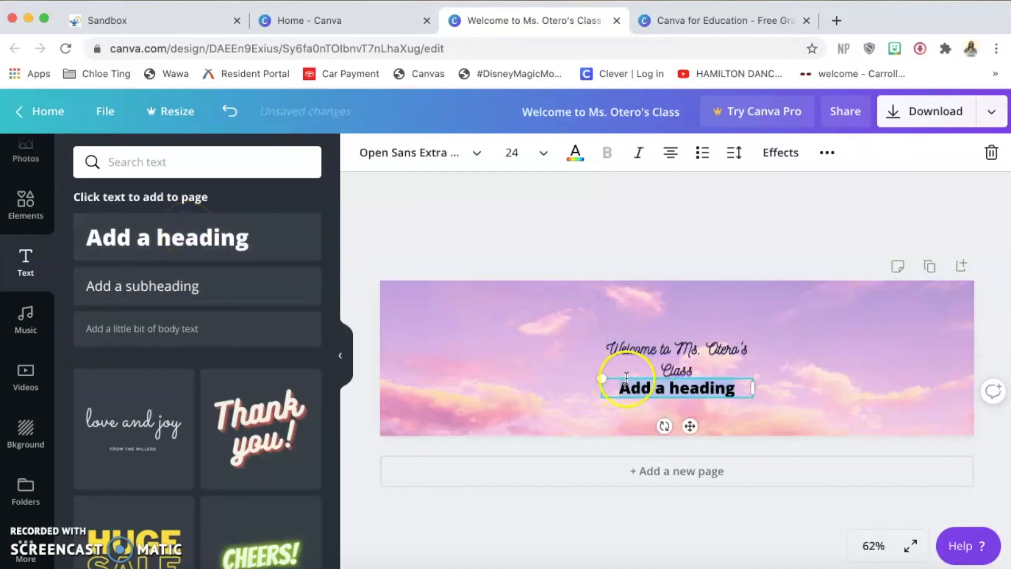
pyautogui.doubleClick(652, 378)
pyautogui.write('Welcome')
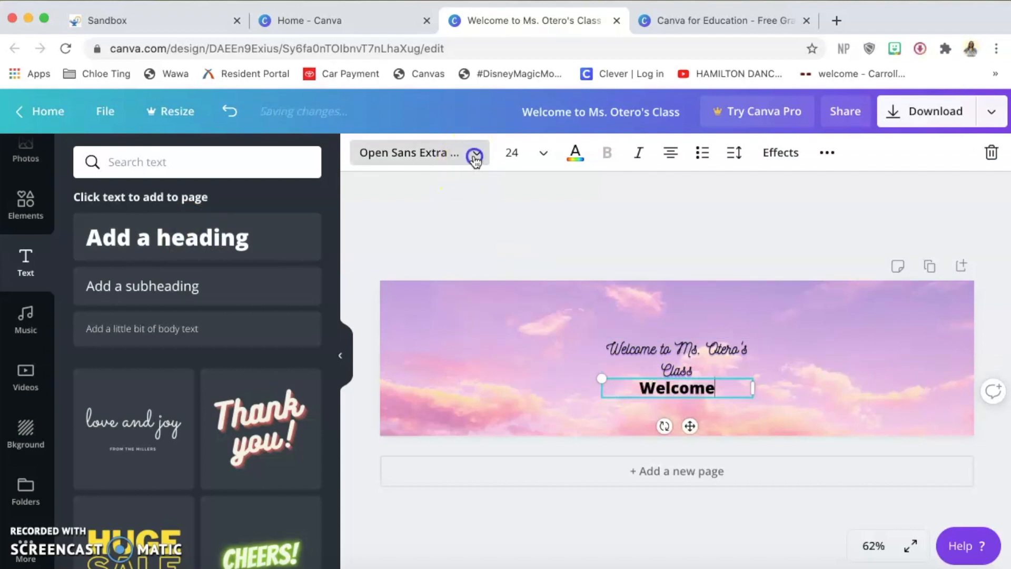
pyautogui.click(474, 153)
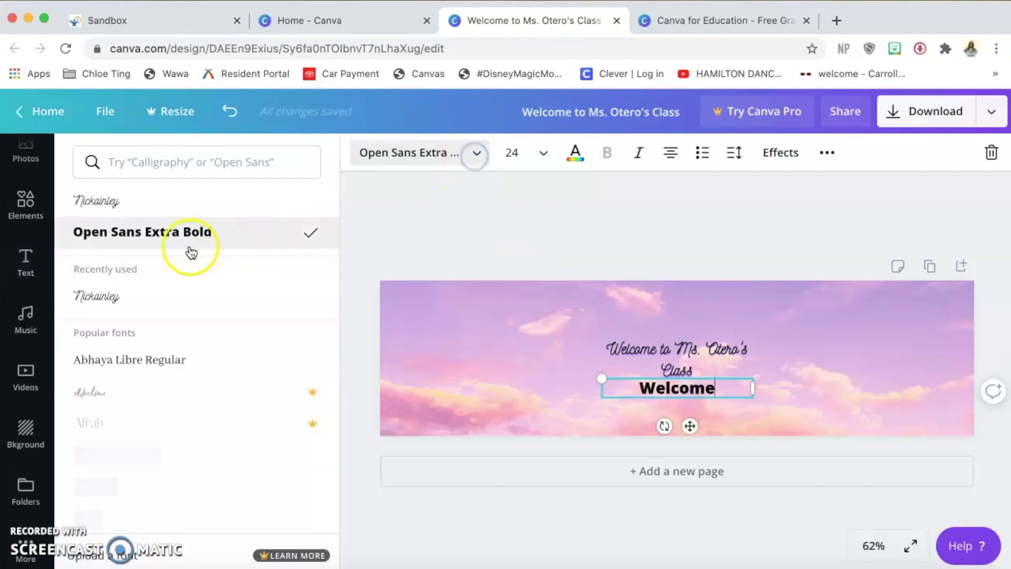
pyautogui.click(140, 295)
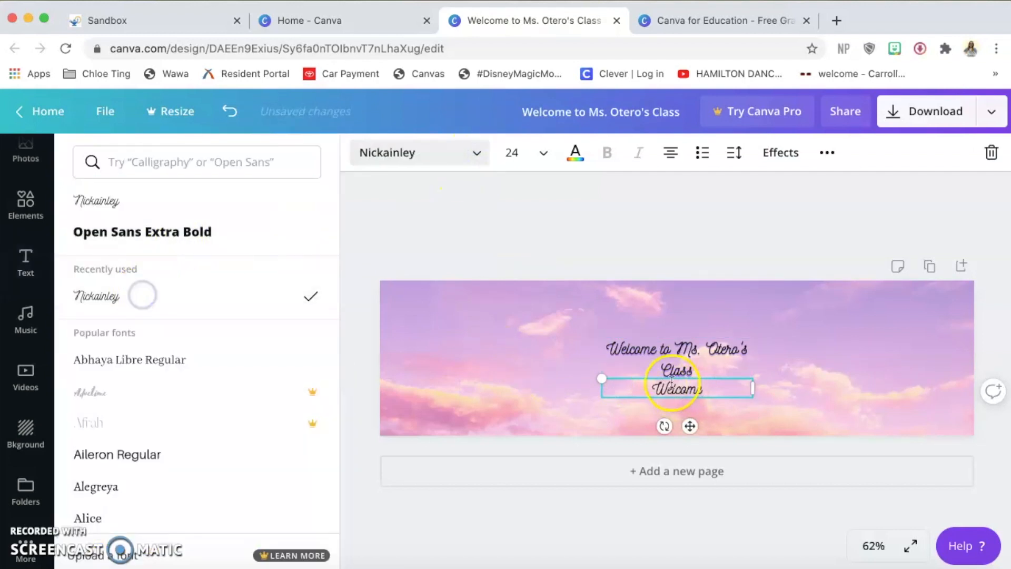
# Set the new "Welcome" heading to font size 80 and widen its box until the word fits on one line.
pyautogui.click(542, 152)
pyautogui.scroll(-3, 548, 364)
pyautogui.click(544, 406)
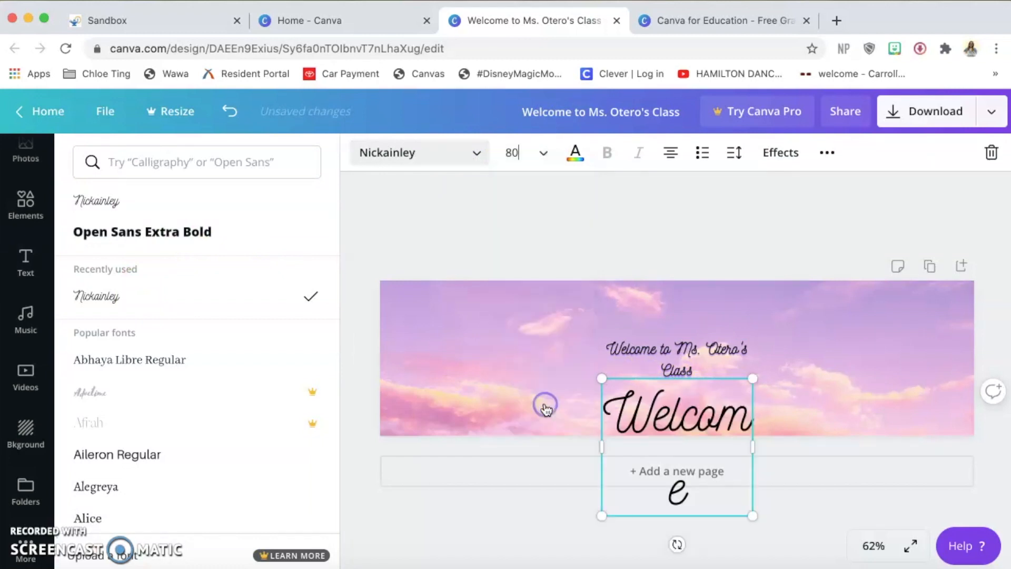
pyautogui.moveTo(754, 446); pyautogui.dragTo(783, 443)
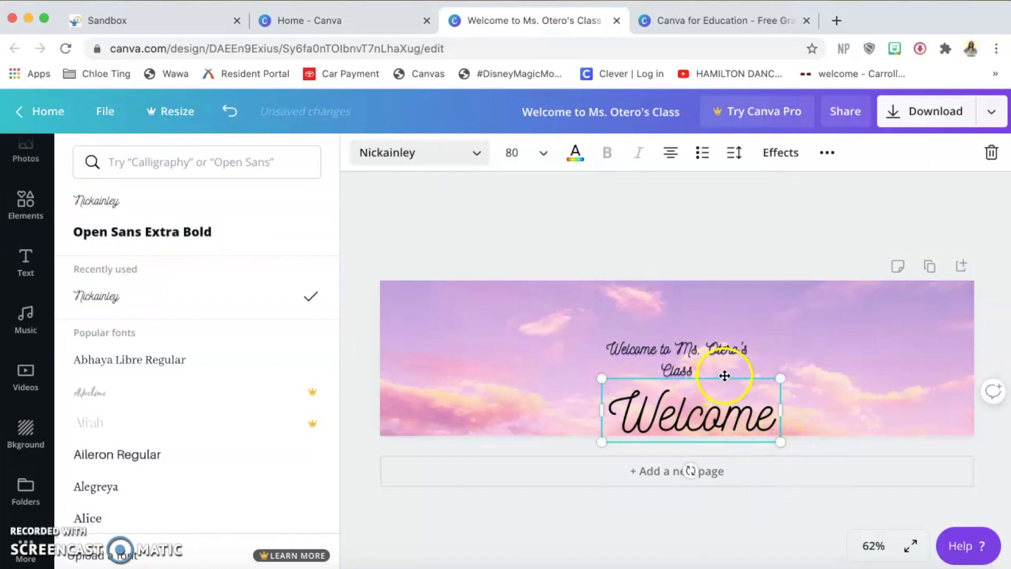
# Move the large "Welcome" heading to the banner's upper left-centre and the original heading below its right end.
pyautogui.moveTo(723, 376); pyautogui.dragTo(605, 294)
pyautogui.moveTo(704, 363); pyautogui.dragTo(747, 385)
pyautogui.click(624, 322)
pyautogui.moveTo(663, 323)
pyautogui.mouseDown()
pyautogui.moveTo(562, 327)
pyautogui.moveTo(670, 318)
pyautogui.moveTo(733, 332)
pyautogui.moveTo(620, 342)
pyautogui.moveTo(654, 335)
pyautogui.mouseUp()
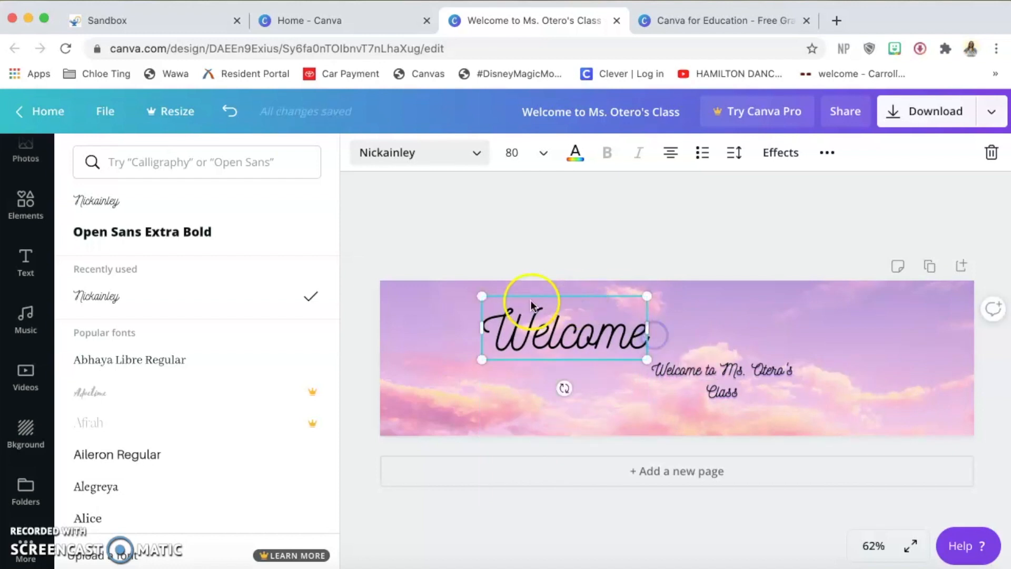
# Delete the word "Welcome" from the original small heading, keeping "to", the teacher's name and "Class".
pyautogui.click(720, 375)
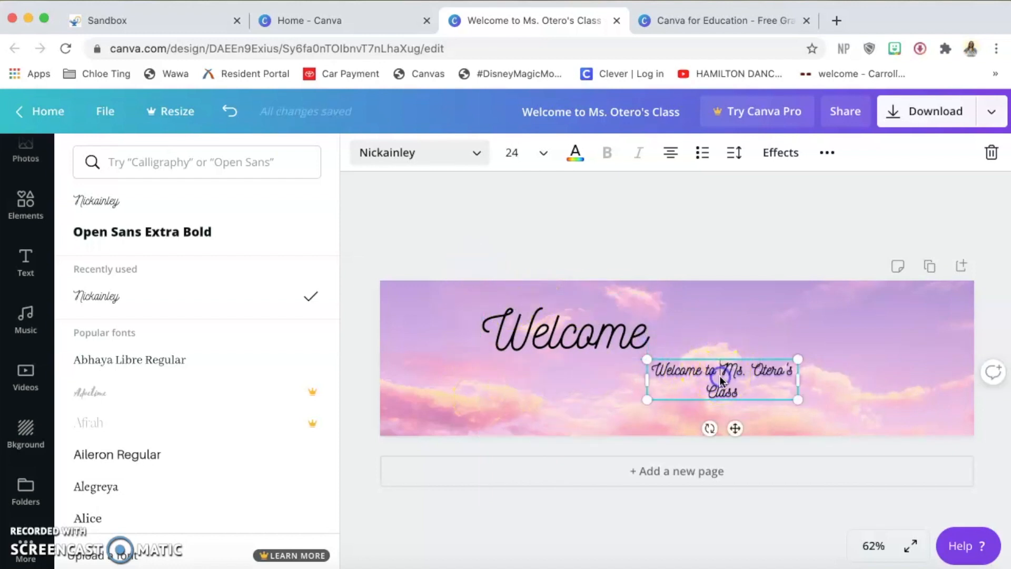
pyautogui.moveTo(705, 366); pyautogui.dragTo(644, 370)
pyautogui.press('BackSpace')
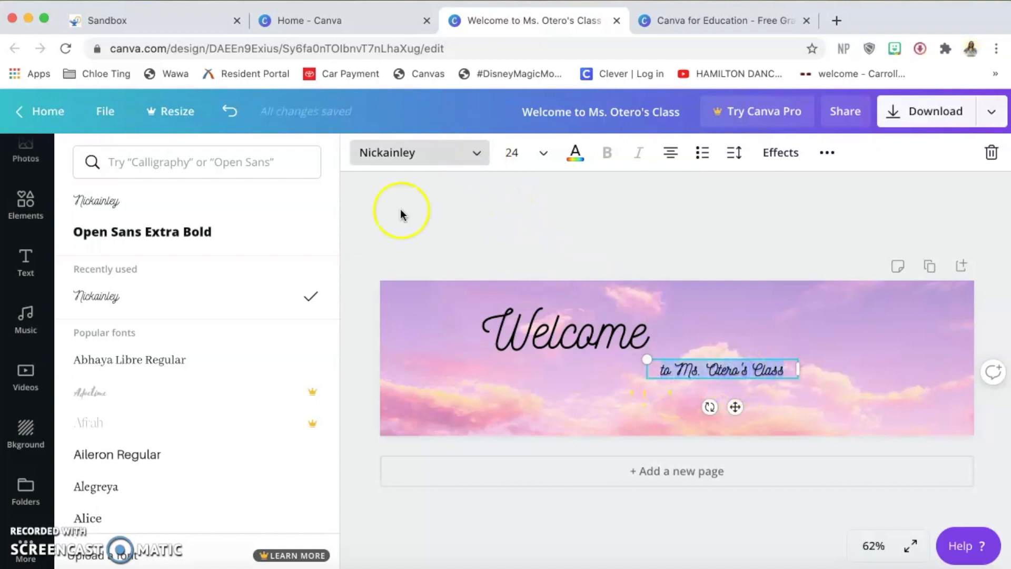
# Try the Architects Daughter font on the class-name line, and set it to Amatic SC.
pyautogui.scroll(-3, 248, 345)
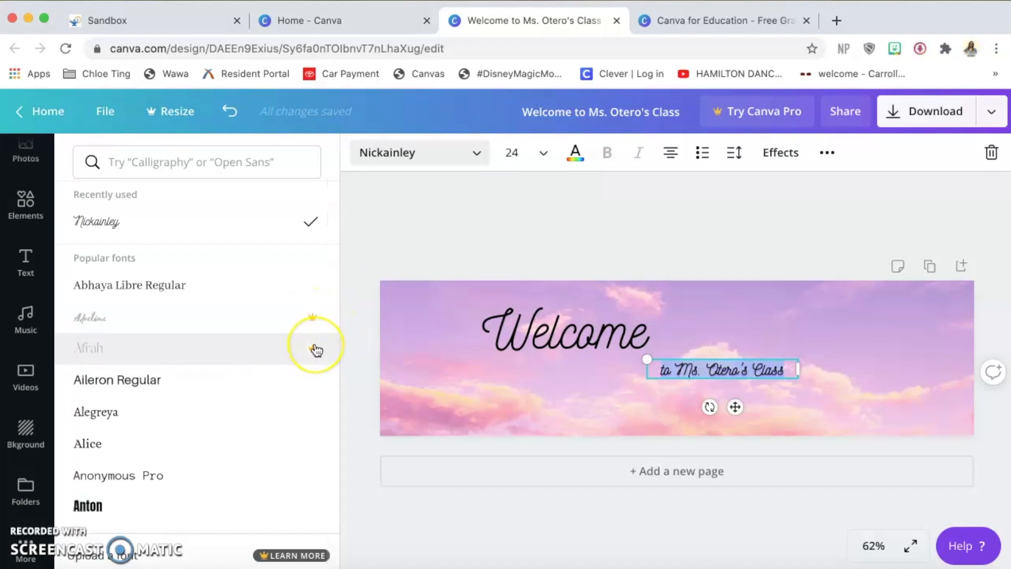
pyautogui.scroll(-5, 317, 349)
pyautogui.scroll(-10, 316, 350)
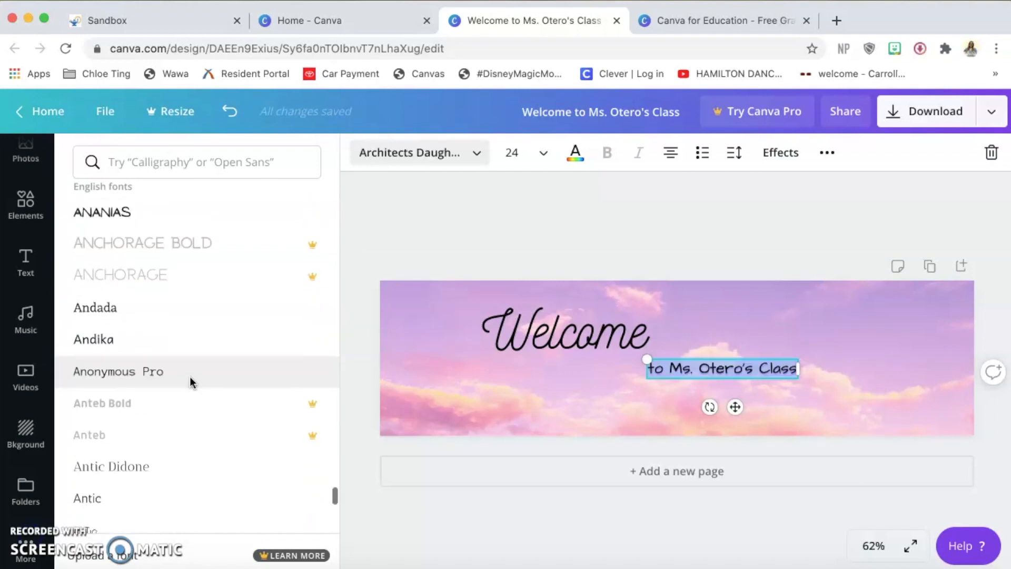
pyautogui.scroll(5, 190, 380)
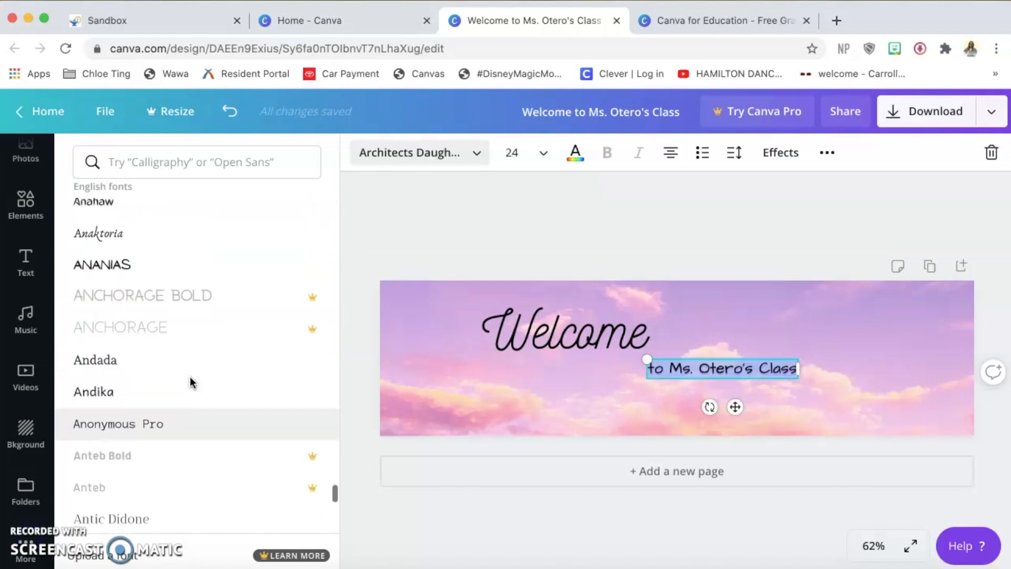
pyautogui.scroll(8, 191, 378)
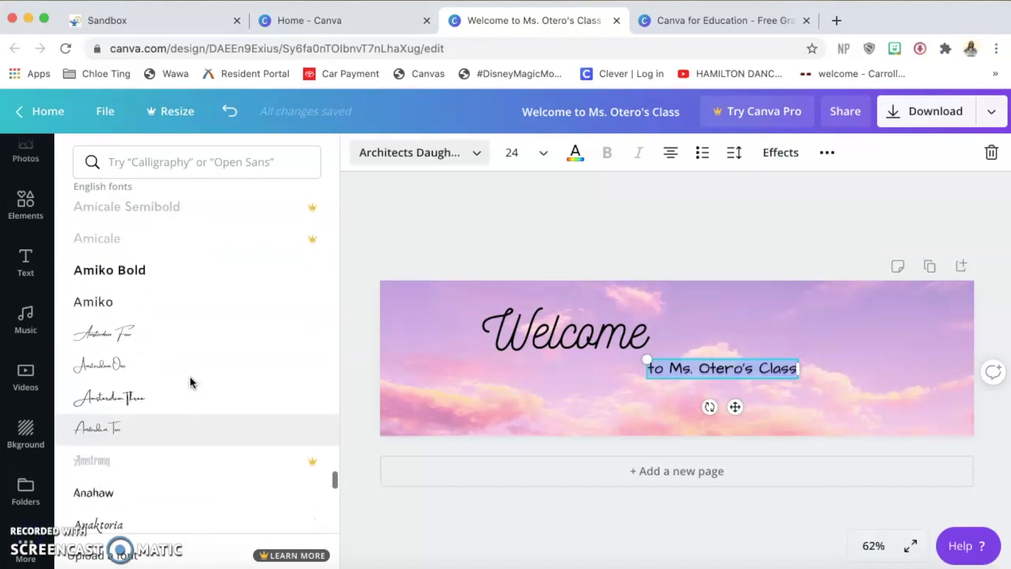
pyautogui.scroll(4, 190, 376)
pyautogui.click(184, 392)
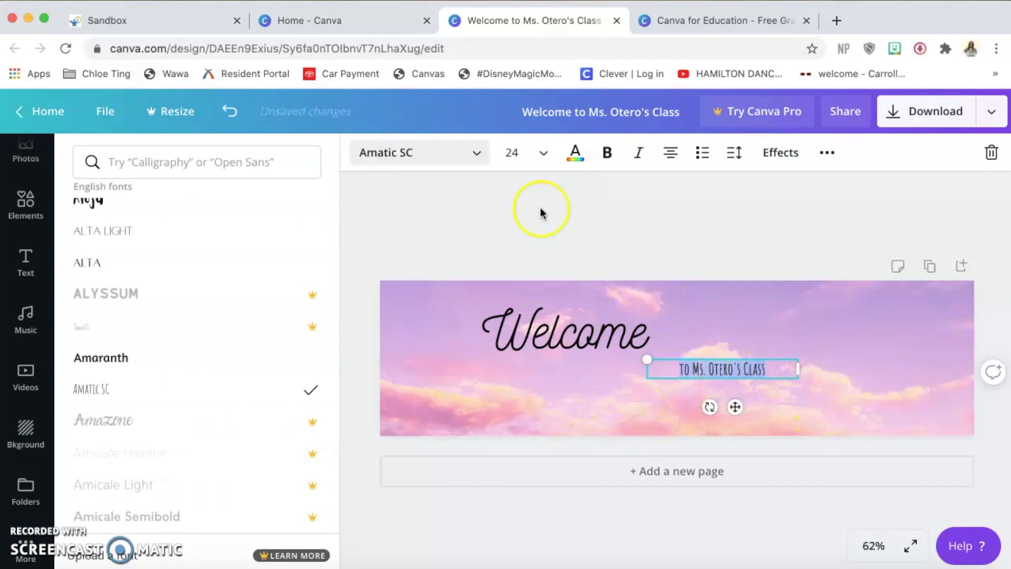
# Set the class-name line to font size 80 and widen its box leftwards until the text fits on one line.
pyautogui.click(545, 153)
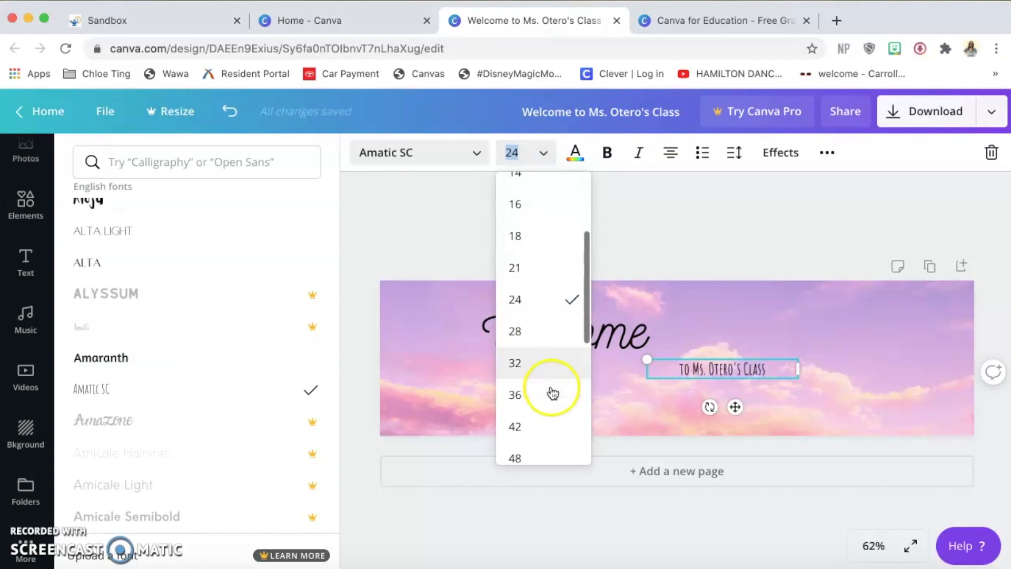
pyautogui.scroll(-3, 553, 393)
pyautogui.click(535, 429)
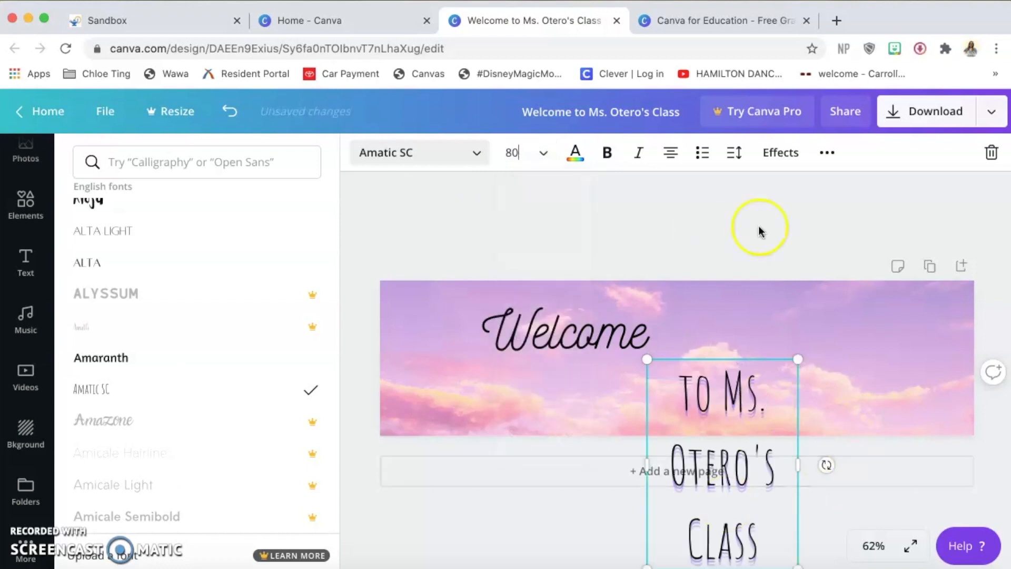
pyautogui.moveTo(619, 464); pyautogui.dragTo(482, 424)
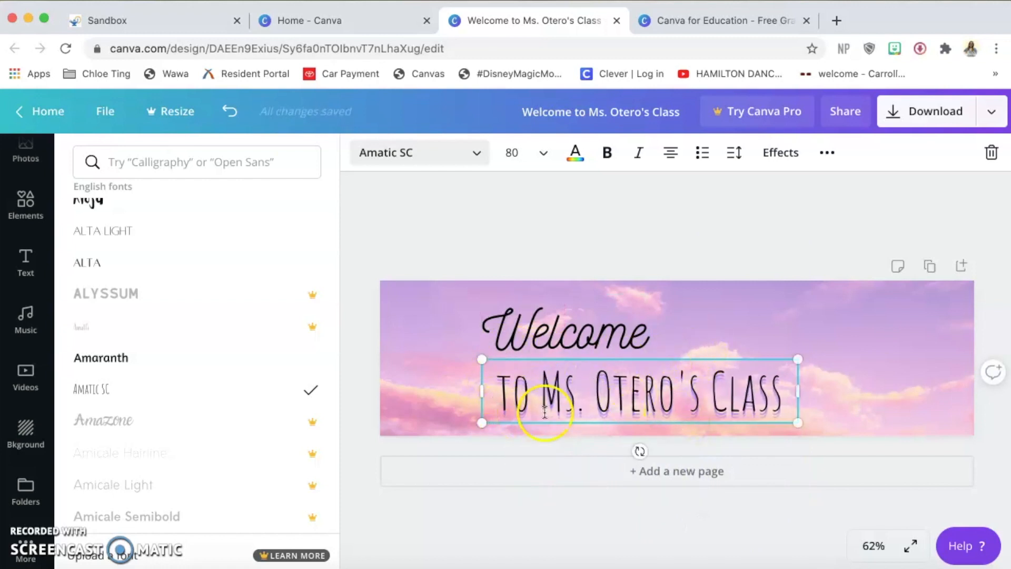
# Reduce the Echo effect's offset on the class-name line, trying 15 first.
pyautogui.click(786, 153)
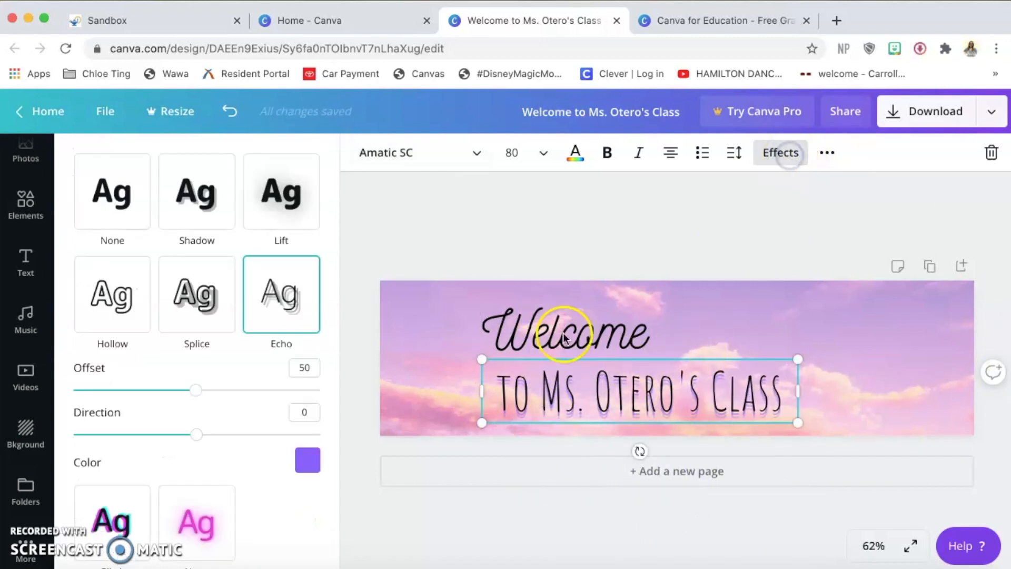
pyautogui.click(309, 369)
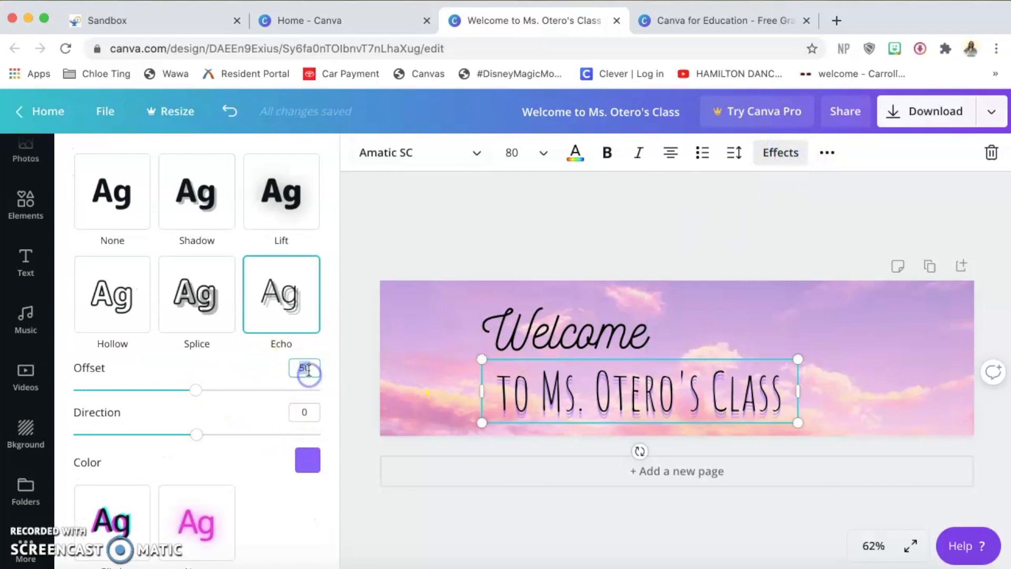
pyautogui.write('15')
pyautogui.press('Return')
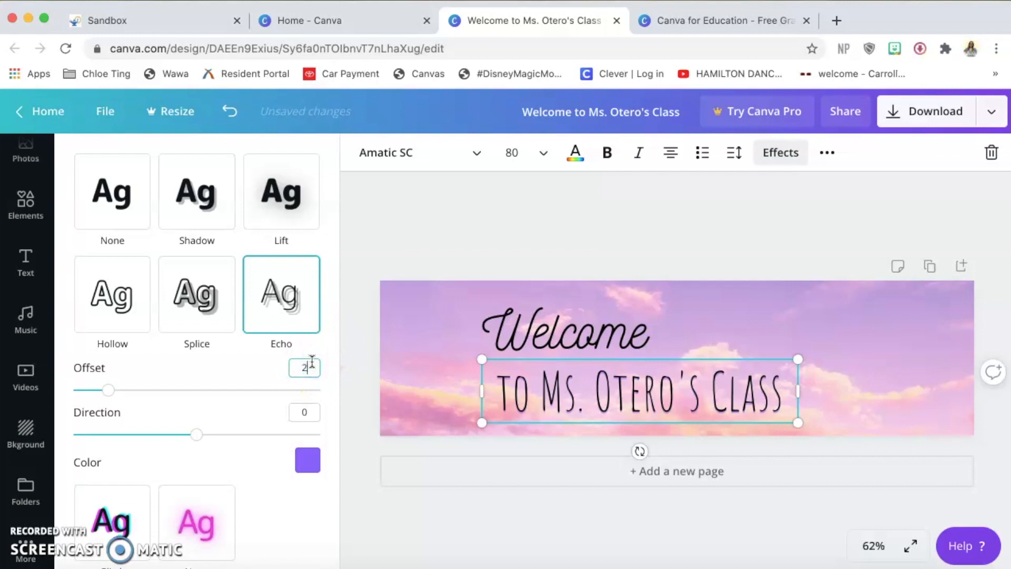
pyautogui.click(312, 368)
pyautogui.click(717, 234)
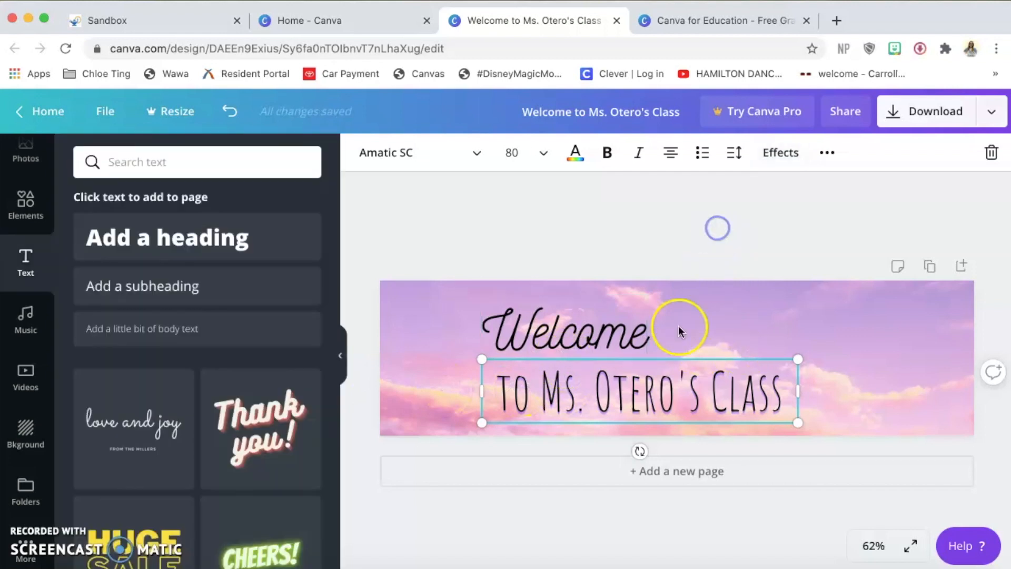
pyautogui.click(703, 245)
# Move the "Welcome" heading slightly down and right, lining it up with the start of the class-name line.
pyautogui.click(629, 329)
pyautogui.moveTo(630, 329)
pyautogui.mouseDown()
pyautogui.moveTo(668, 339)
pyautogui.moveTo(643, 335)
pyautogui.mouseUp()
pyautogui.doubleClick(643, 335)
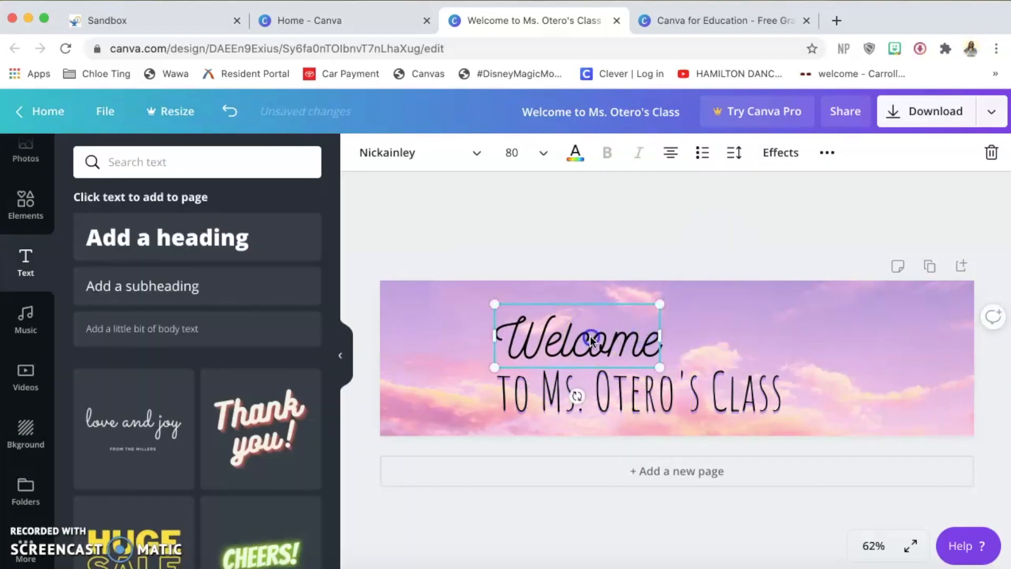
# Set the "Welcome" heading's font size to 104 and widen its box so the word fits on one line.
pyautogui.click(543, 153)
pyautogui.scroll(-1, 545, 358)
pyautogui.click(543, 373)
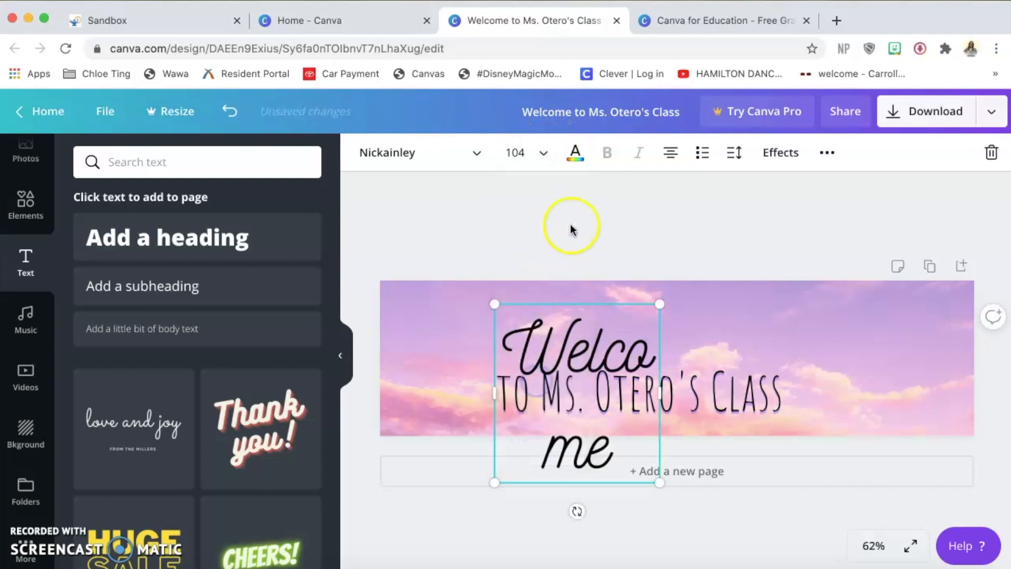
pyautogui.moveTo(660, 395); pyautogui.dragTo(761, 362)
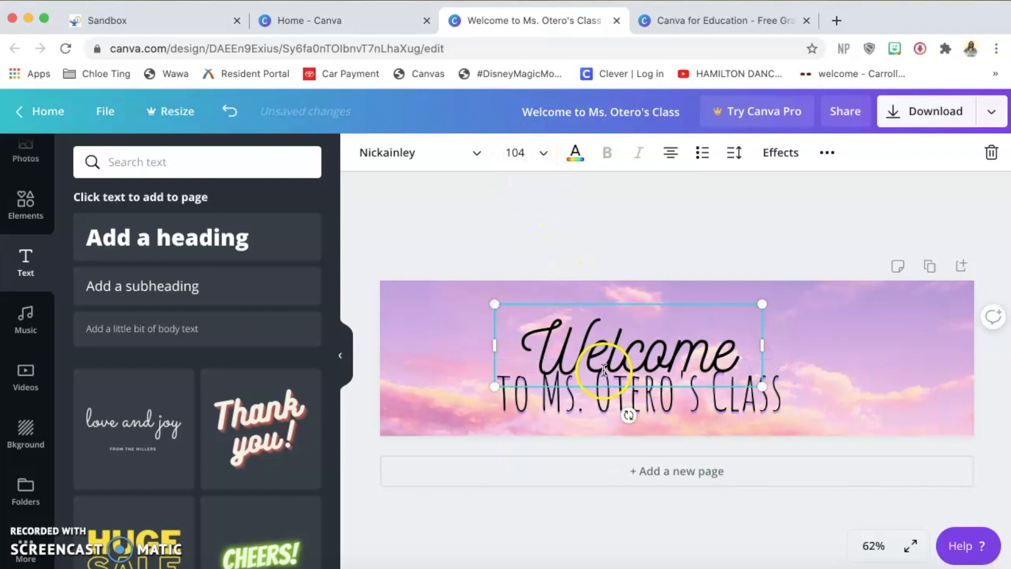
# Set the "Welcome" heading's font size to 100 and move the heading slightly left and up.
pyautogui.click(544, 153)
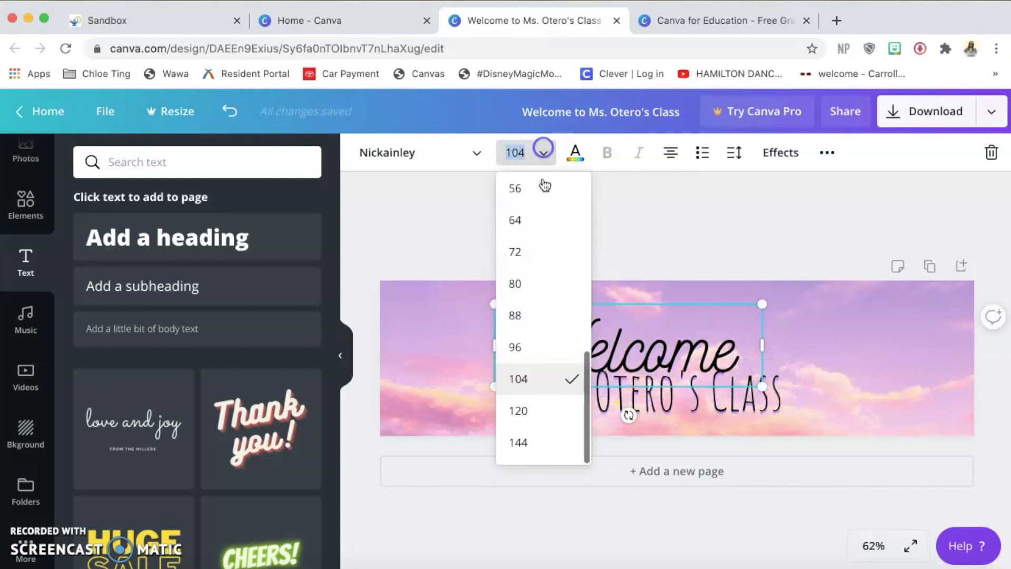
pyautogui.click(660, 223)
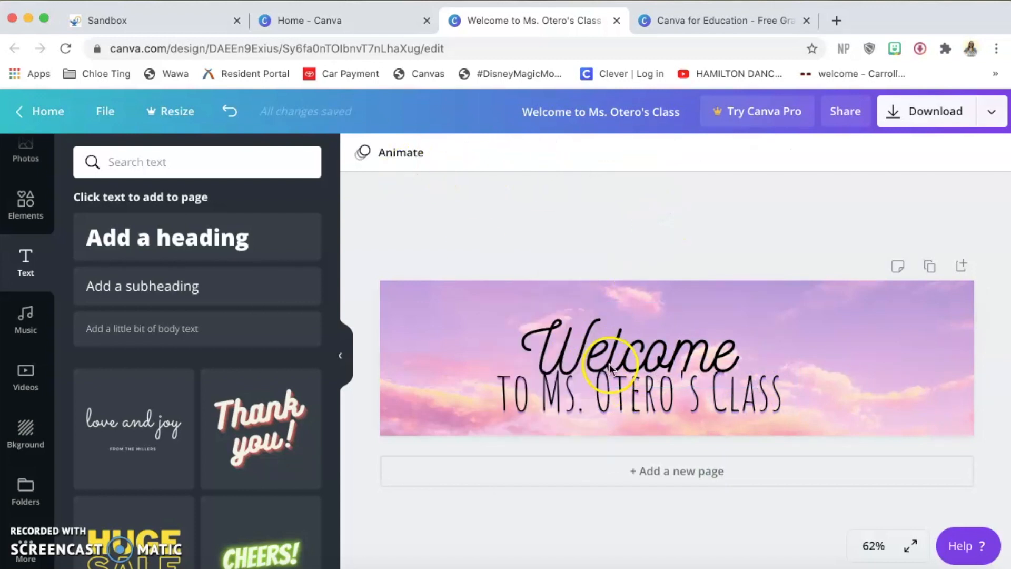
pyautogui.click(658, 376)
pyautogui.click(521, 152)
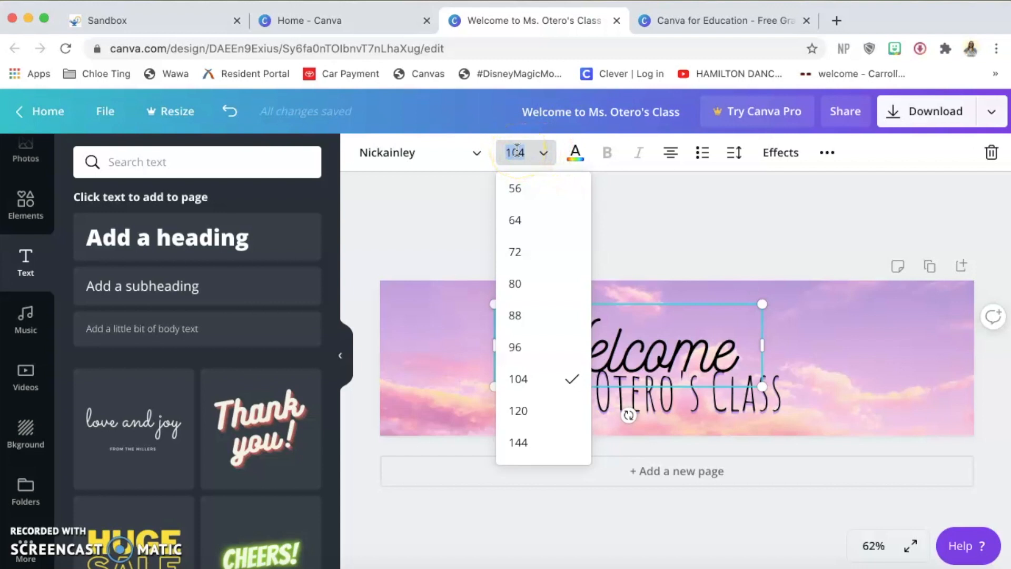
pyautogui.click(538, 159)
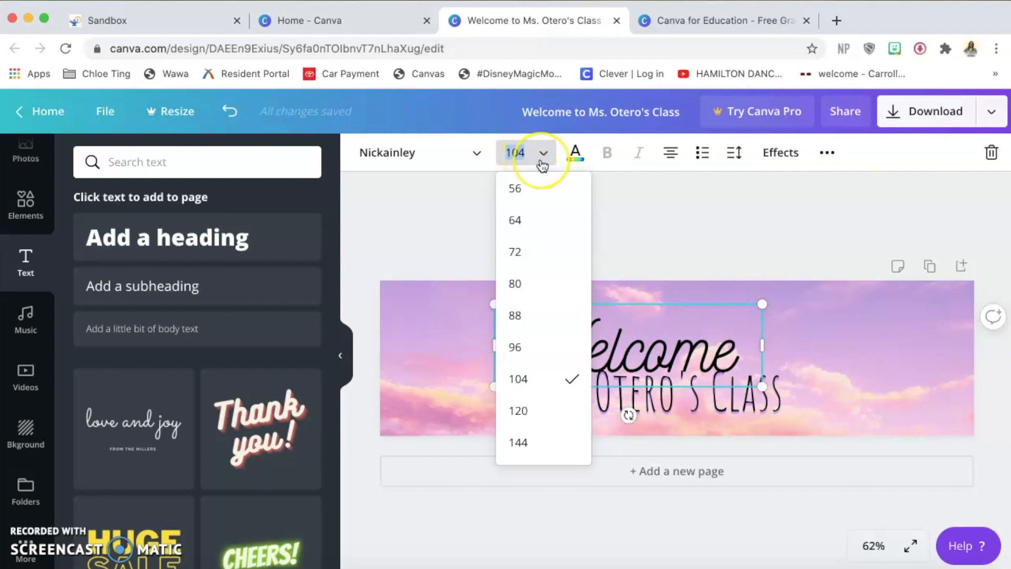
pyautogui.write('100')
pyautogui.click(733, 287)
pyautogui.click(732, 254)
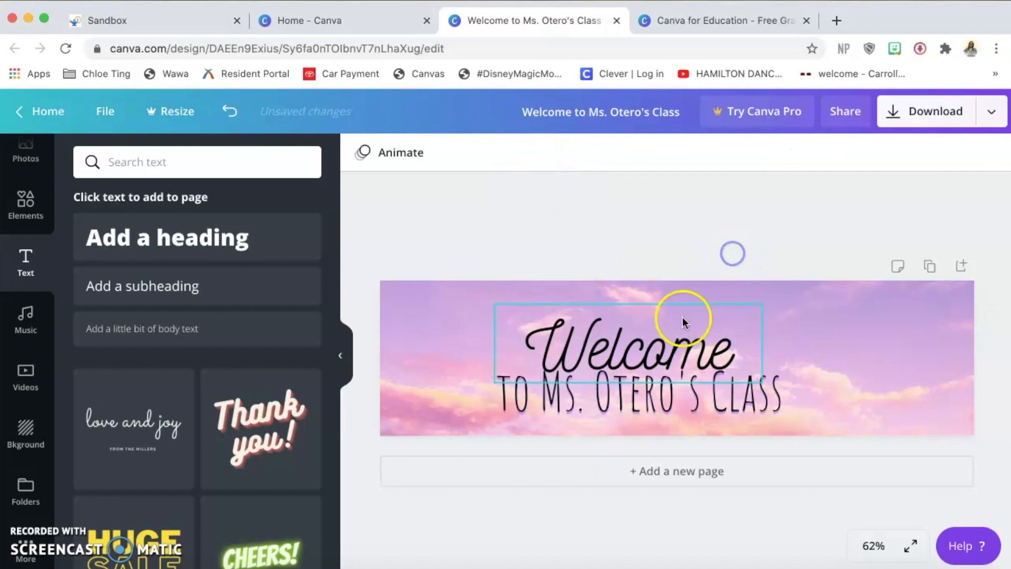
pyautogui.moveTo(679, 361); pyautogui.dragTo(641, 349)
# Enlarge the class-name line to font size 90, kept on one line, and centre it horizontally on the banner.
pyautogui.click(747, 390)
pyautogui.click(748, 389)
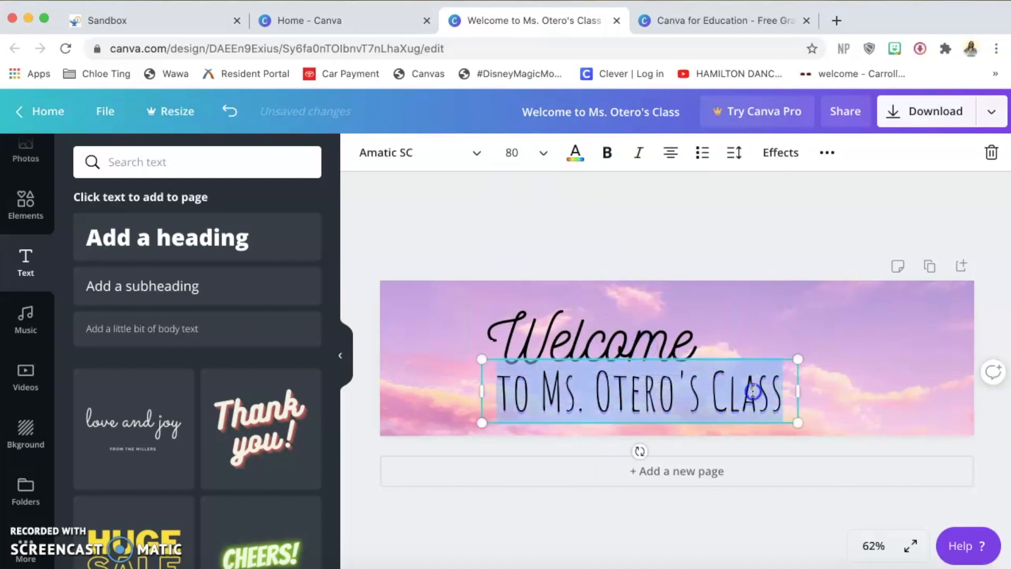
pyautogui.click(542, 153)
pyautogui.write('90')
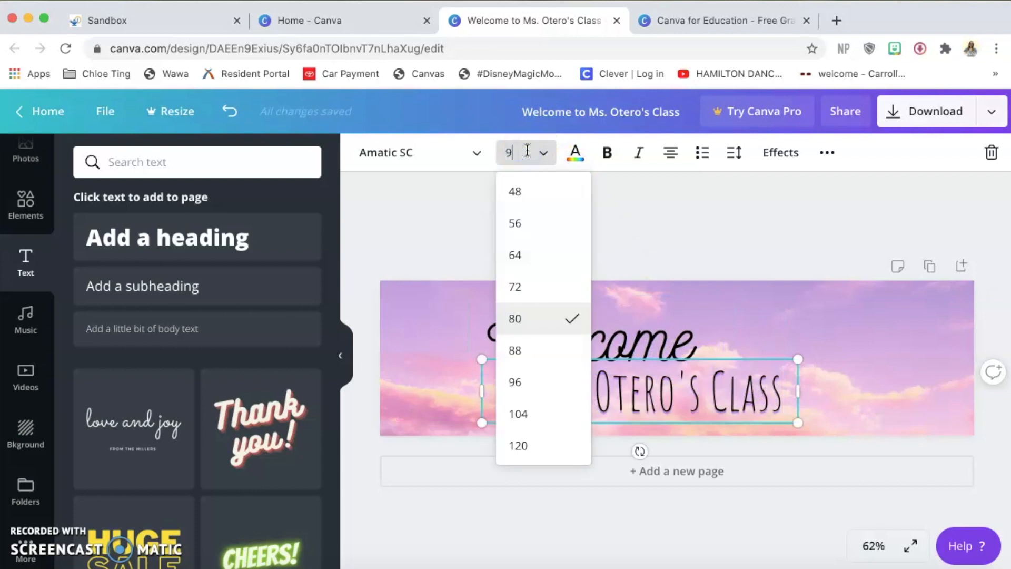
pyautogui.press('Return')
pyautogui.moveTo(479, 438); pyautogui.dragTo(445, 432)
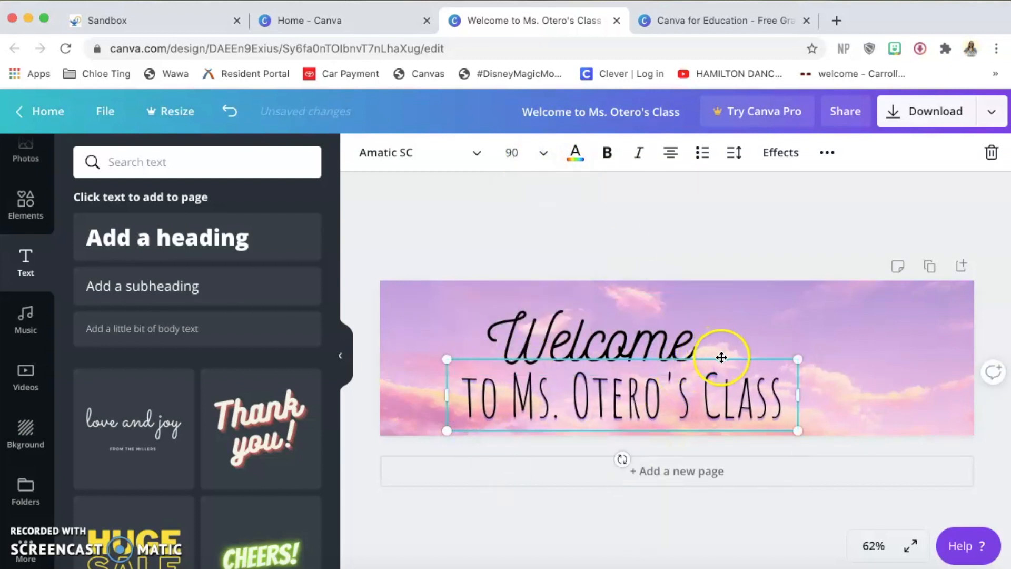
pyautogui.moveTo(729, 357); pyautogui.dragTo(785, 354)
pyautogui.click(758, 363)
# Change the Echo effect colour of the class-name line to white.
pyautogui.doubleClick(781, 398)
pyautogui.click(778, 153)
pyautogui.scroll(-1, 276, 501)
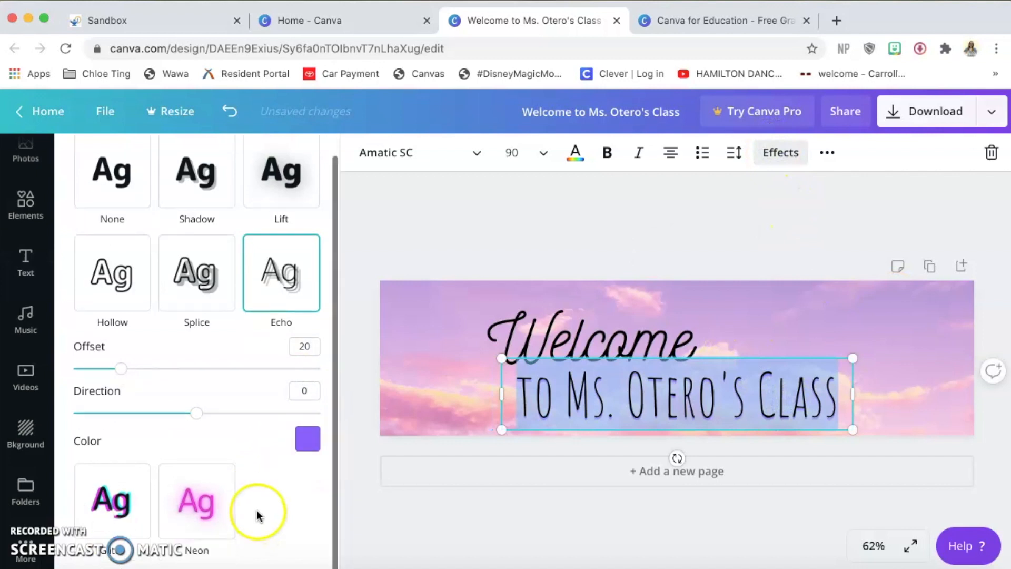
pyautogui.click(305, 438)
pyautogui.click(287, 347)
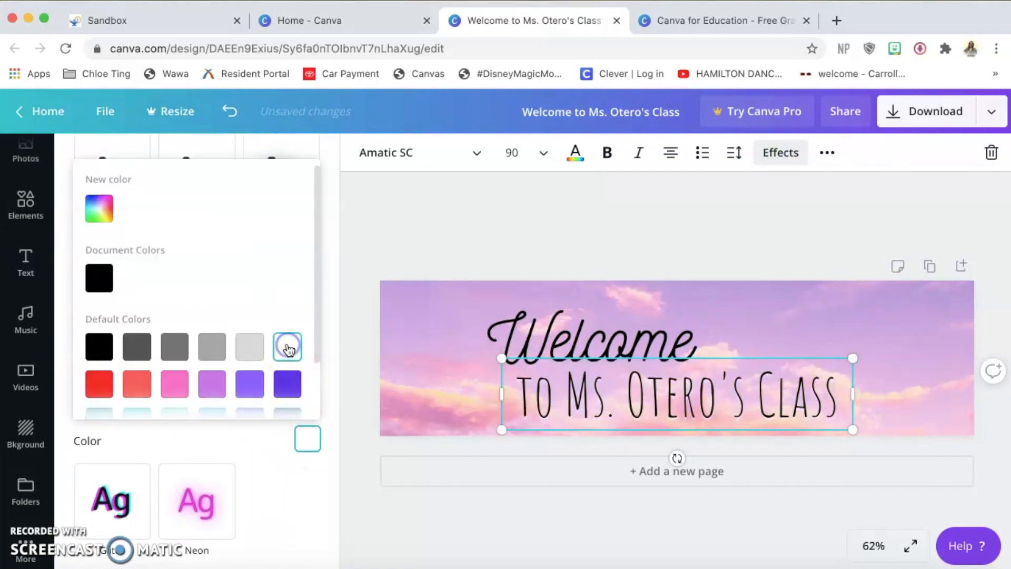
# Apply an Echo effect to the "Welcome" heading with offset 15, direction 0 and white as its colour.
pyautogui.click(548, 316)
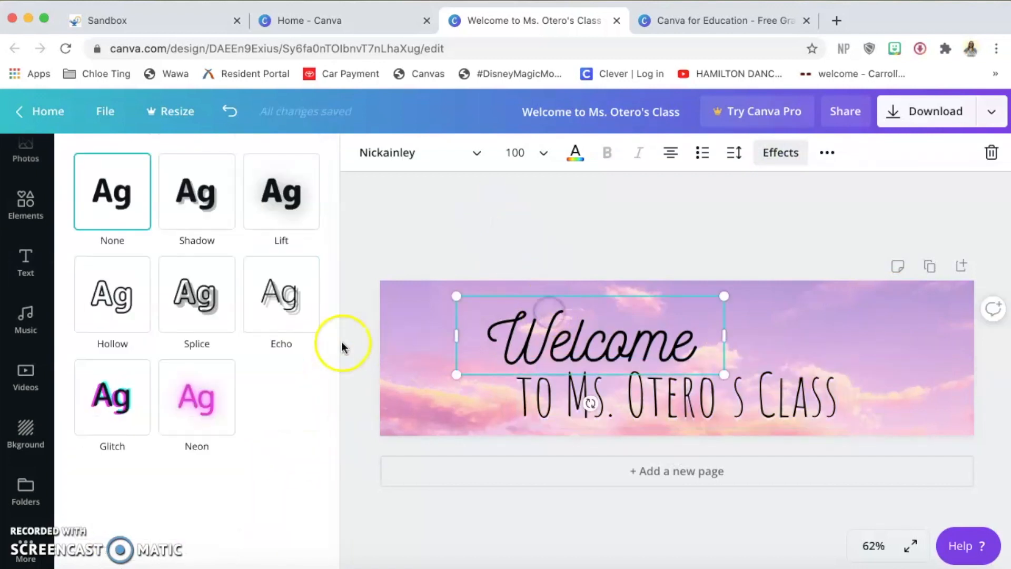
pyautogui.click(295, 313)
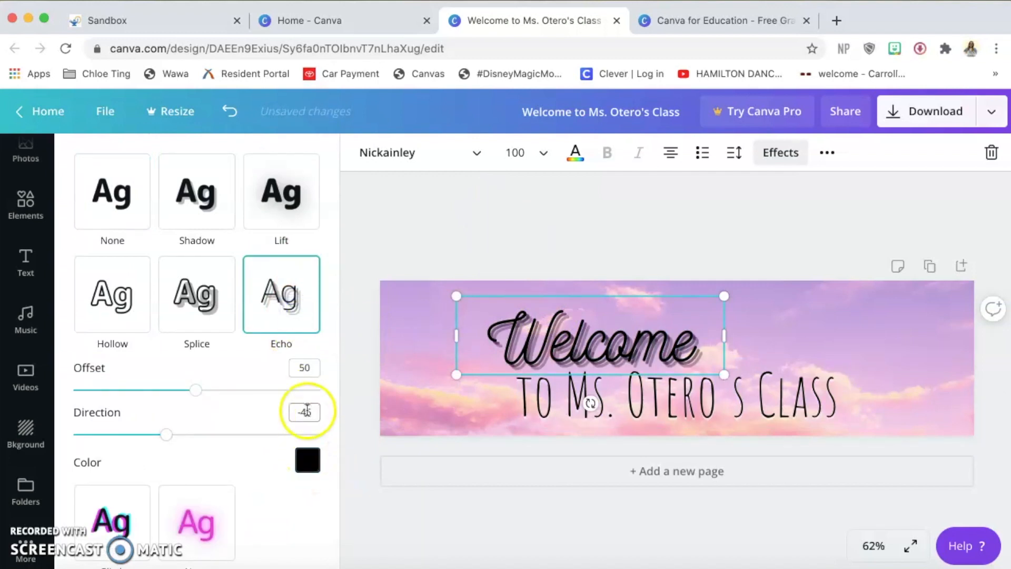
pyautogui.click(309, 412)
pyautogui.press('Return')
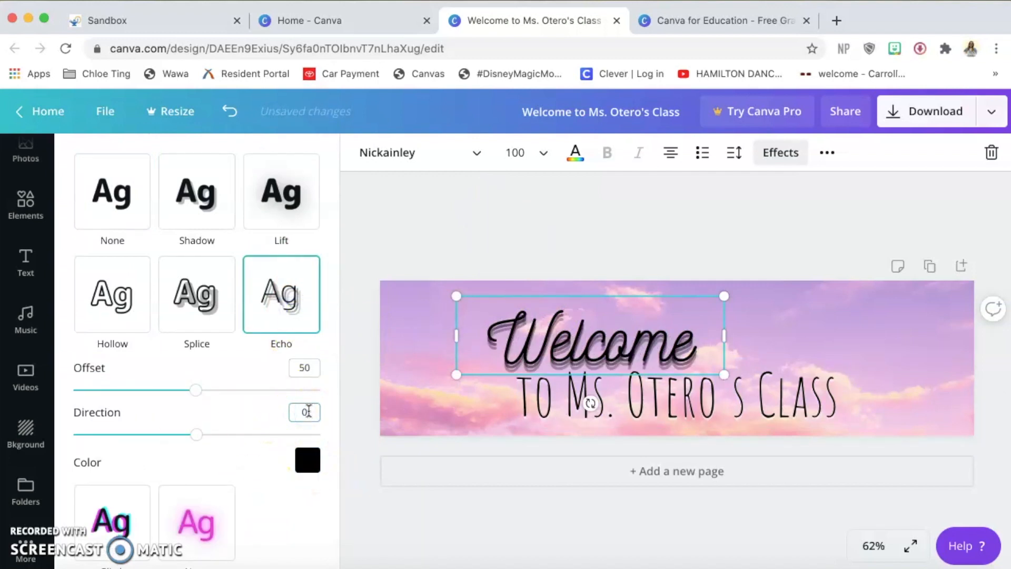
pyautogui.click(334, 433)
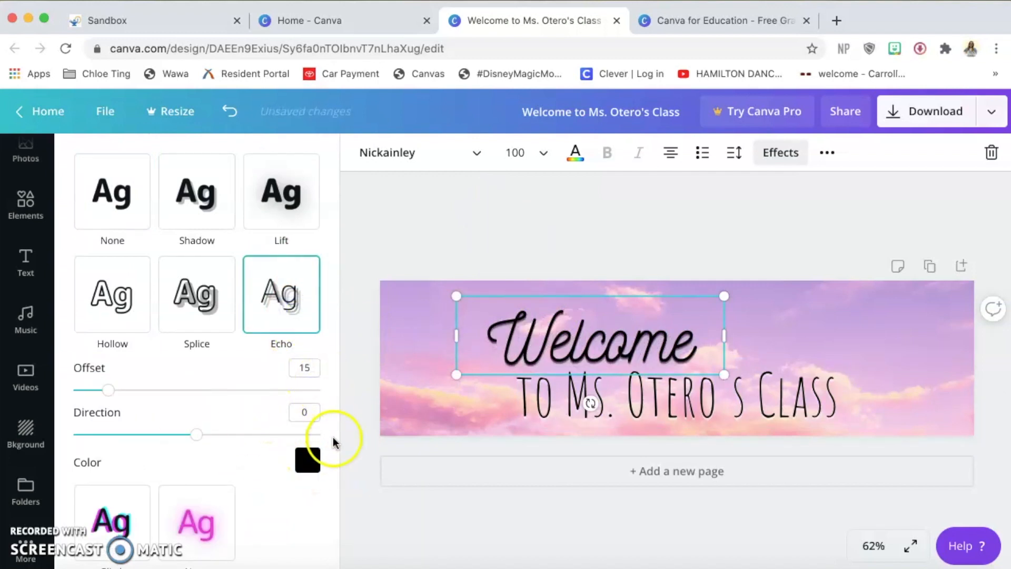
pyautogui.click(316, 463)
pyautogui.click(295, 369)
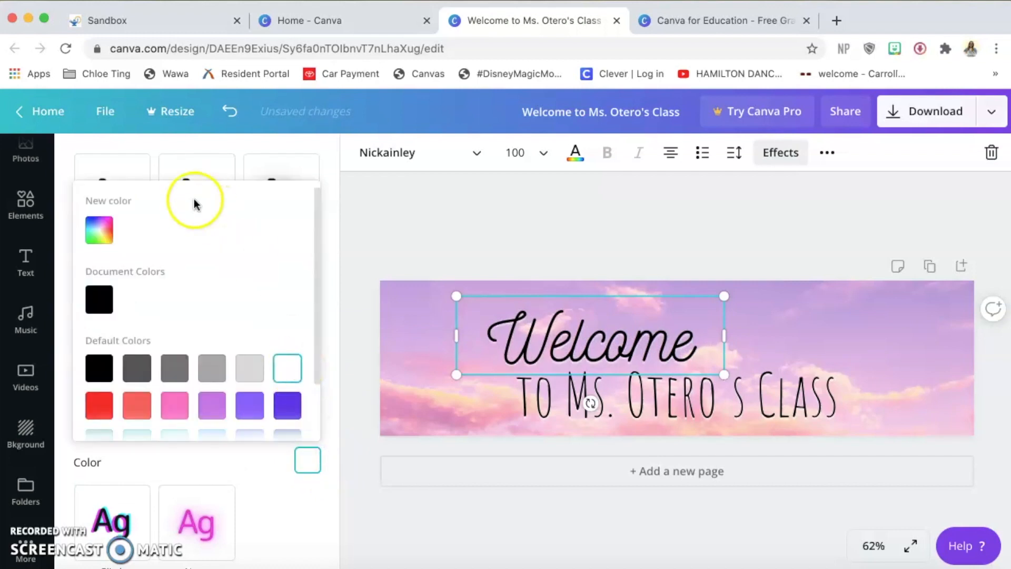
pyautogui.click(427, 229)
# Move the "Welcome" heading slightly right so it starts just above the beginning of the class-name line.
pyautogui.click(607, 346)
pyautogui.moveTo(607, 346); pyautogui.dragTo(627, 345)
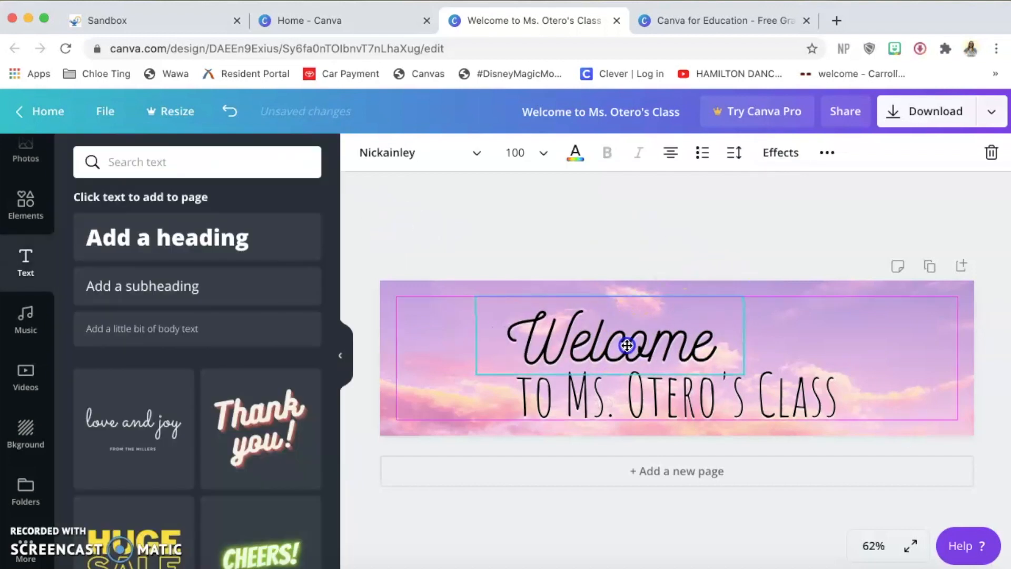
pyautogui.click(636, 249)
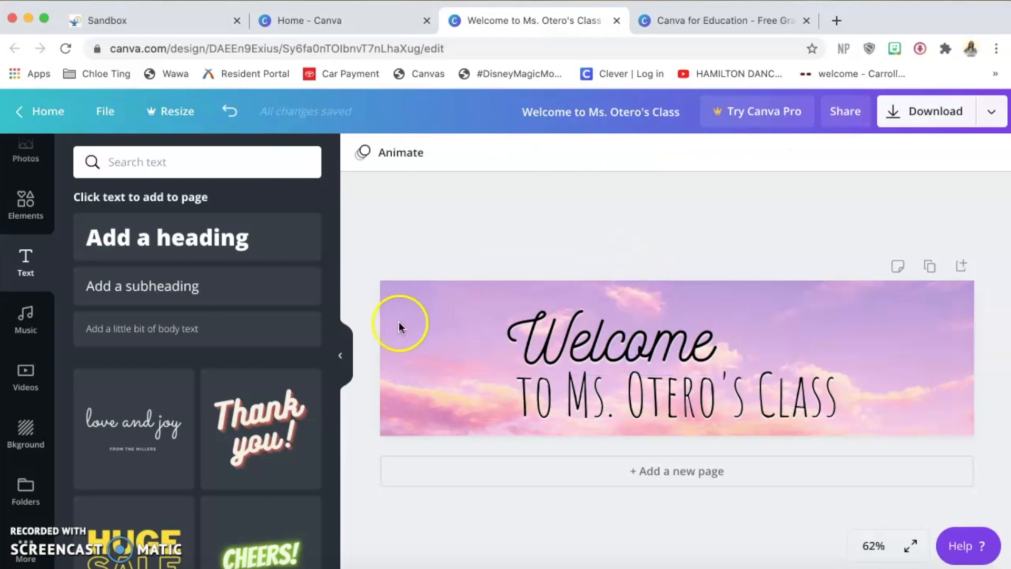
# Browse the graphic elements and search them for "rainbow".
pyautogui.click(340, 356)
pyautogui.scroll(3, 25, 421)
pyautogui.click(25, 329)
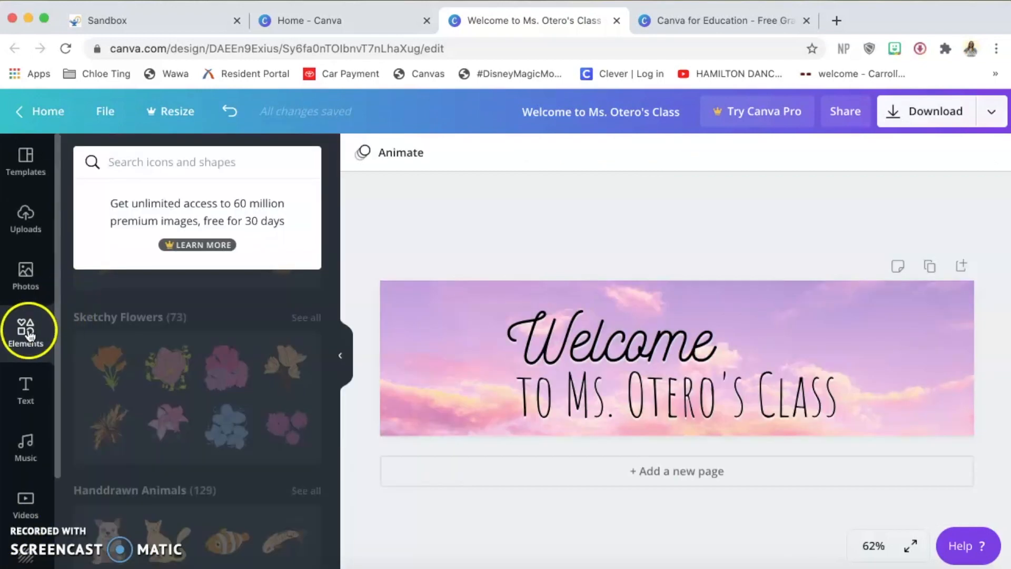
pyautogui.scroll(-3, 187, 319)
pyautogui.scroll(-10, 189, 319)
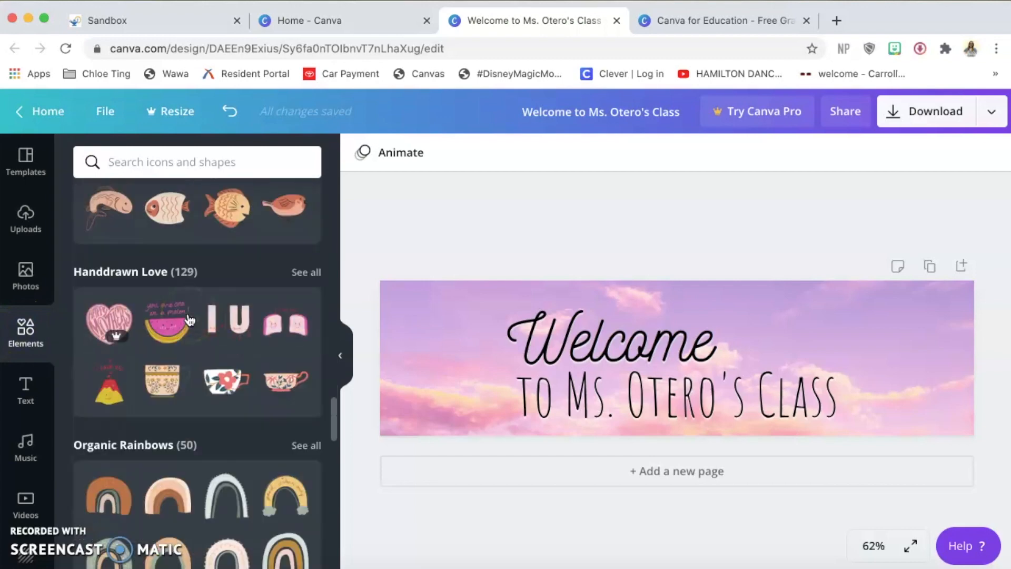
pyautogui.scroll(15, 189, 320)
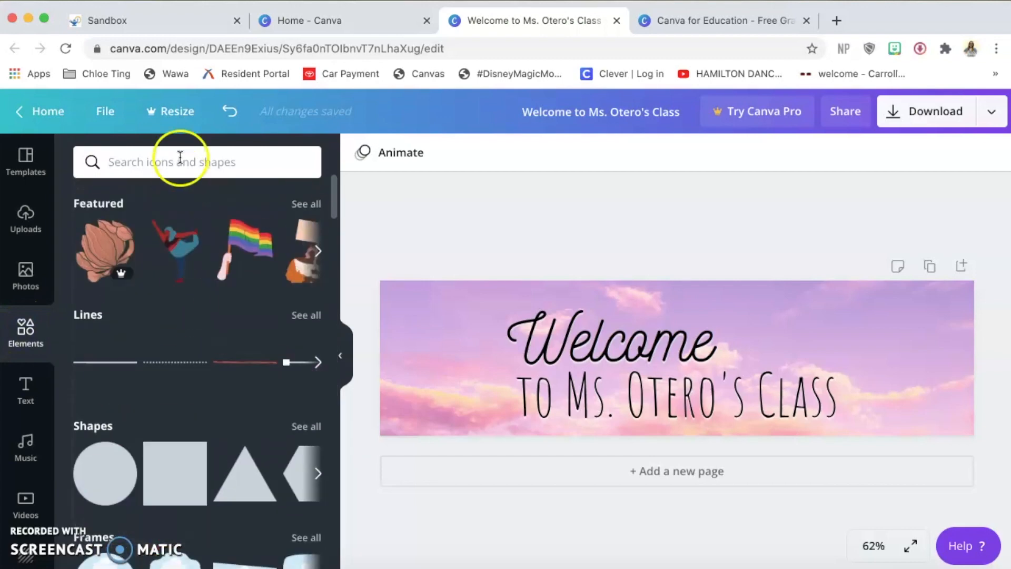
pyautogui.click(175, 167)
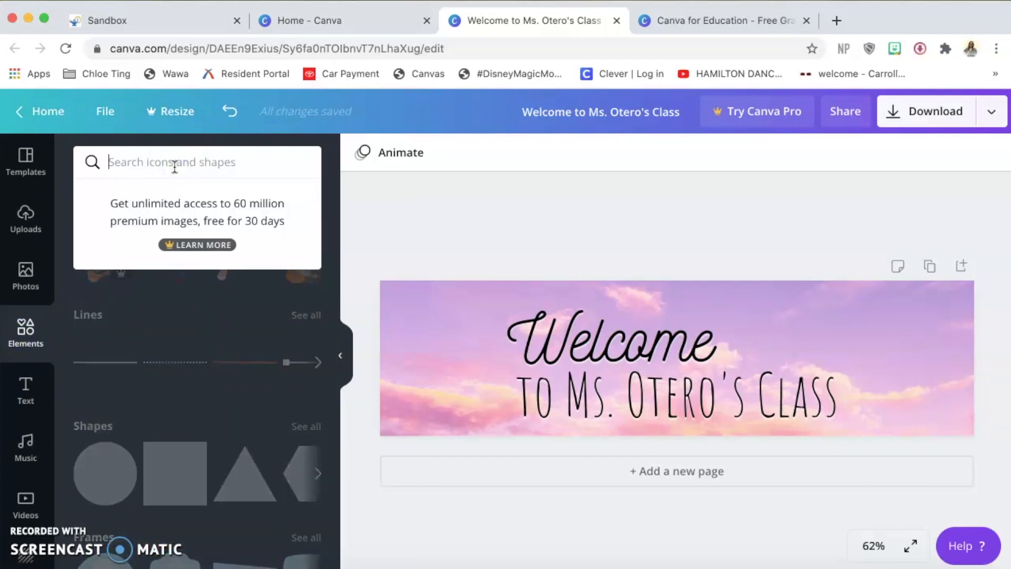
pyautogui.write('rainbow')
pyautogui.press('Return')
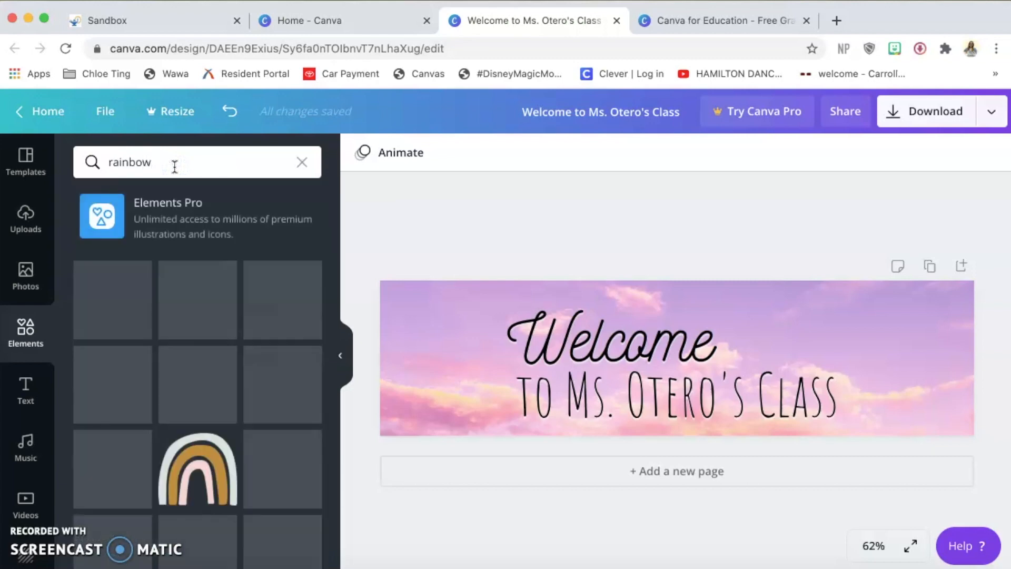
# Add the free rainbow graphic with cream clouds and dots, resize it and place it in the banner's upper-right corner.
pyautogui.scroll(-7, 244, 372)
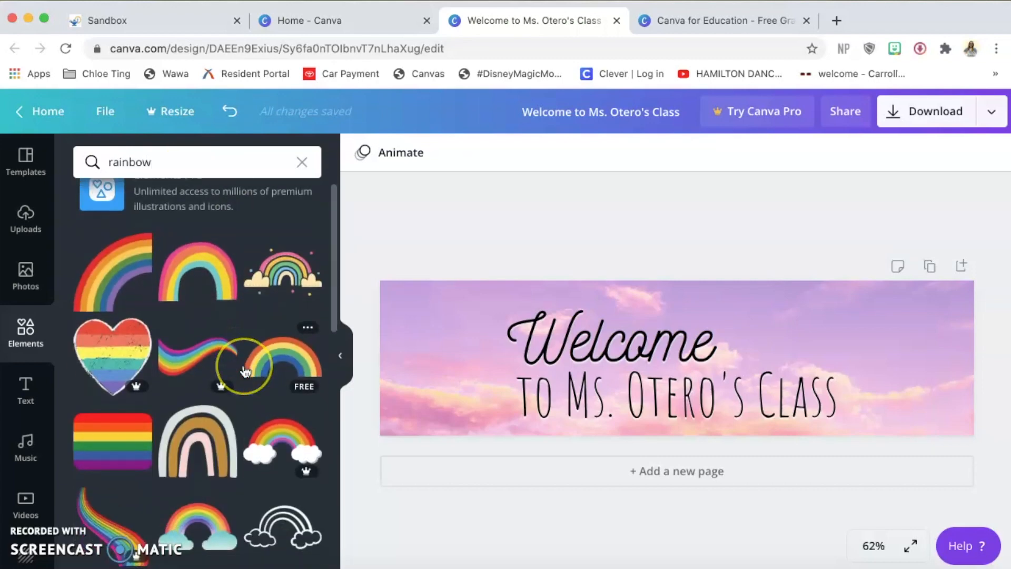
pyautogui.scroll(-5, 244, 372)
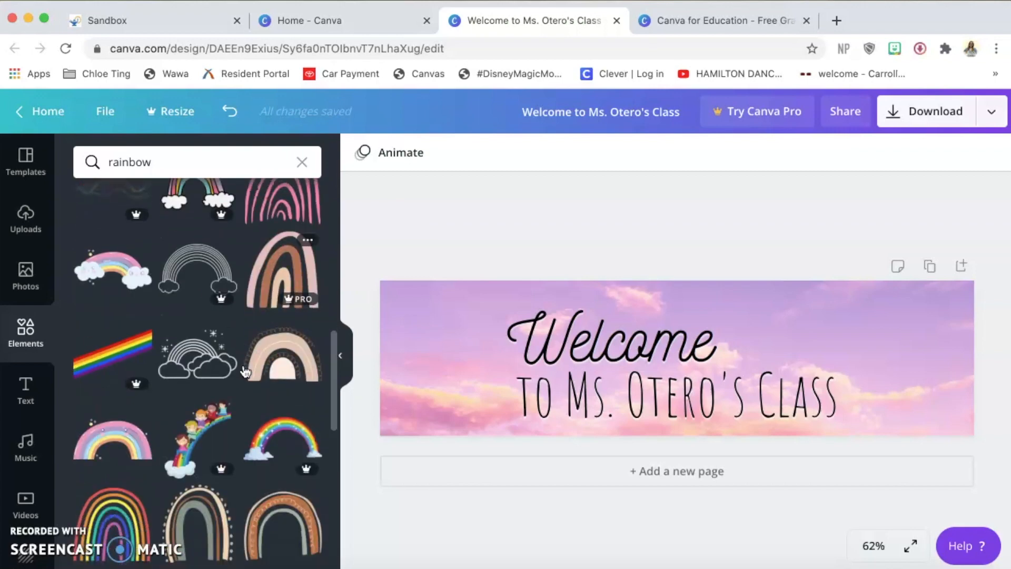
pyautogui.scroll(10, 244, 372)
pyautogui.click(287, 277)
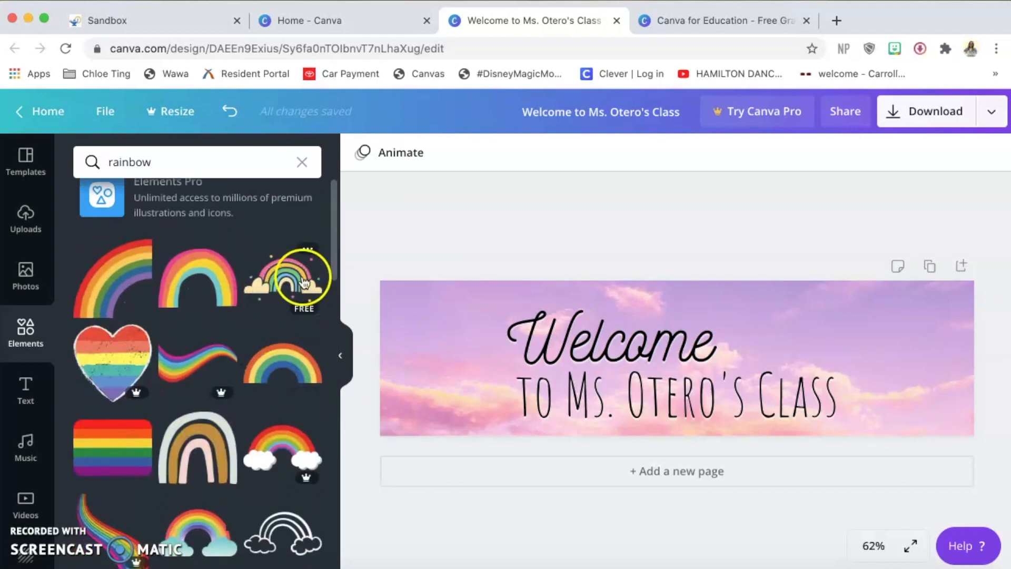
pyautogui.moveTo(728, 325); pyautogui.dragTo(756, 309)
pyautogui.moveTo(727, 354); pyautogui.dragTo(929, 332)
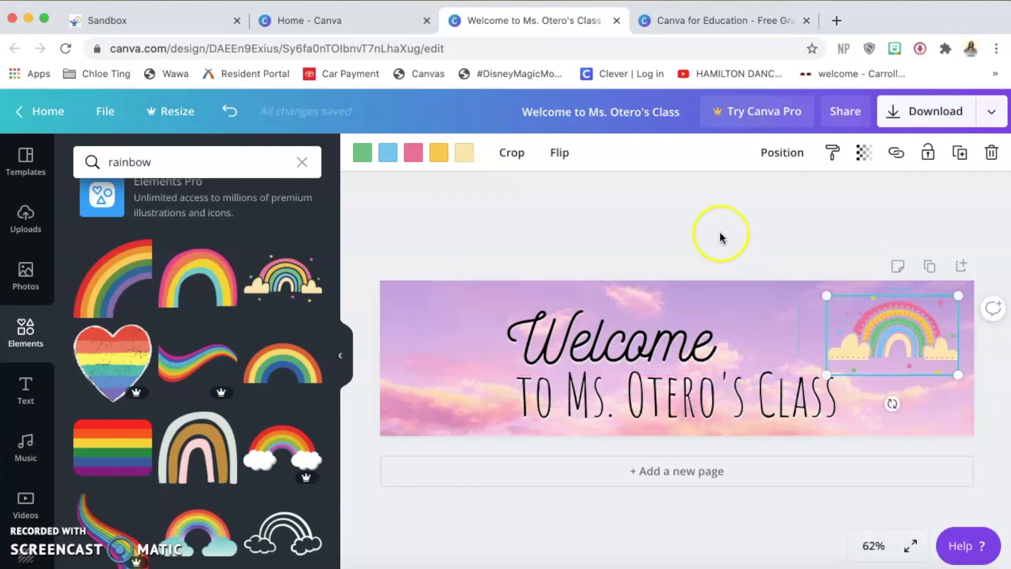
pyautogui.click(717, 232)
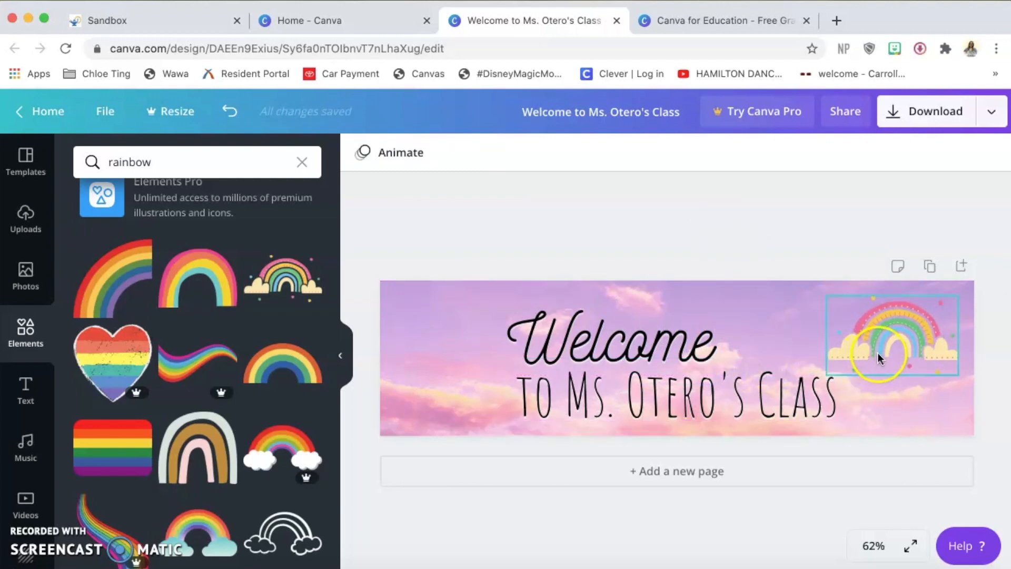
# Try recolouring the rainbow's green parts with the dark purple photo colour, and restore the original green.
pyautogui.click(341, 354)
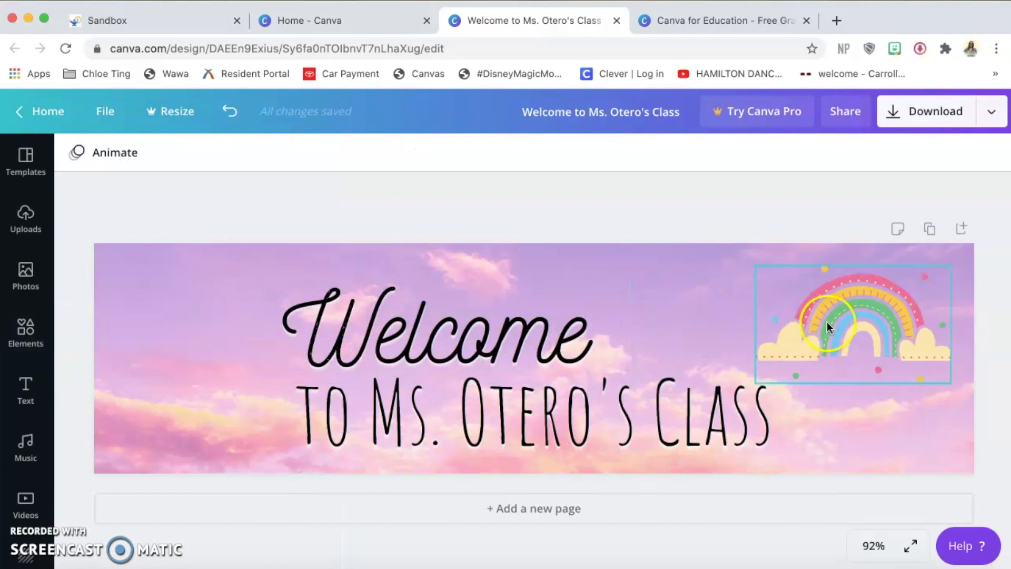
pyautogui.click(877, 316)
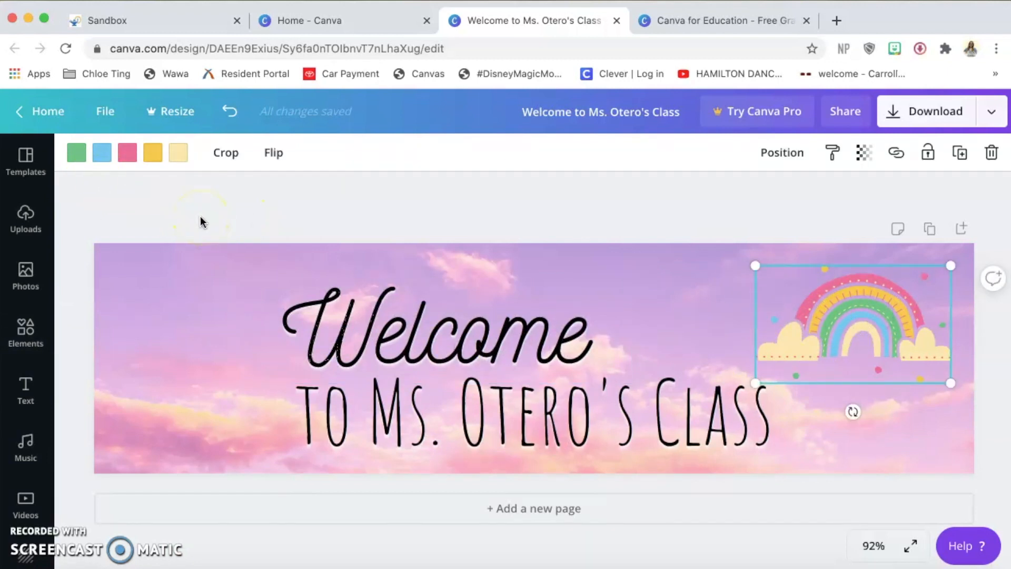
pyautogui.click(77, 152)
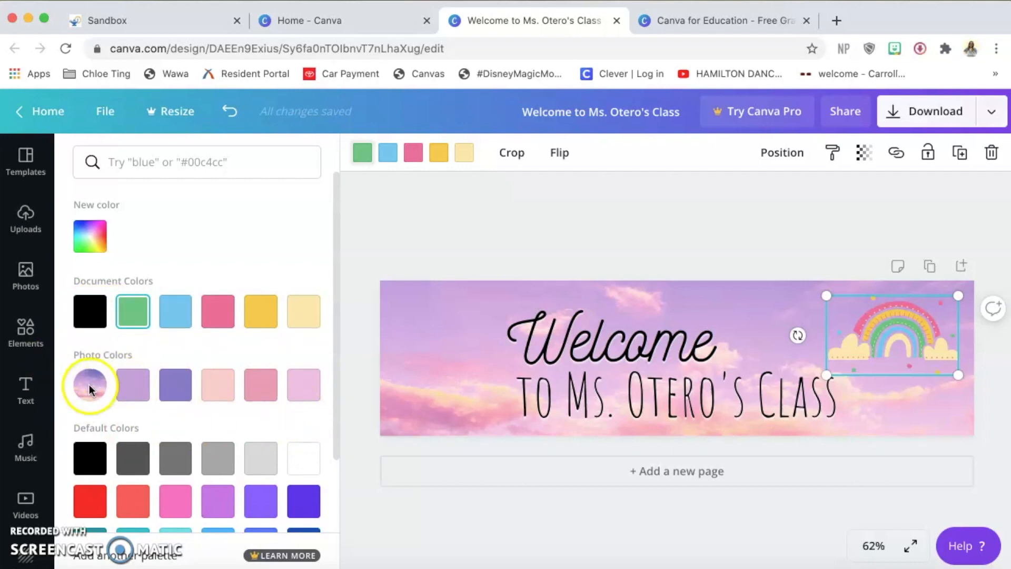
pyautogui.click(174, 390)
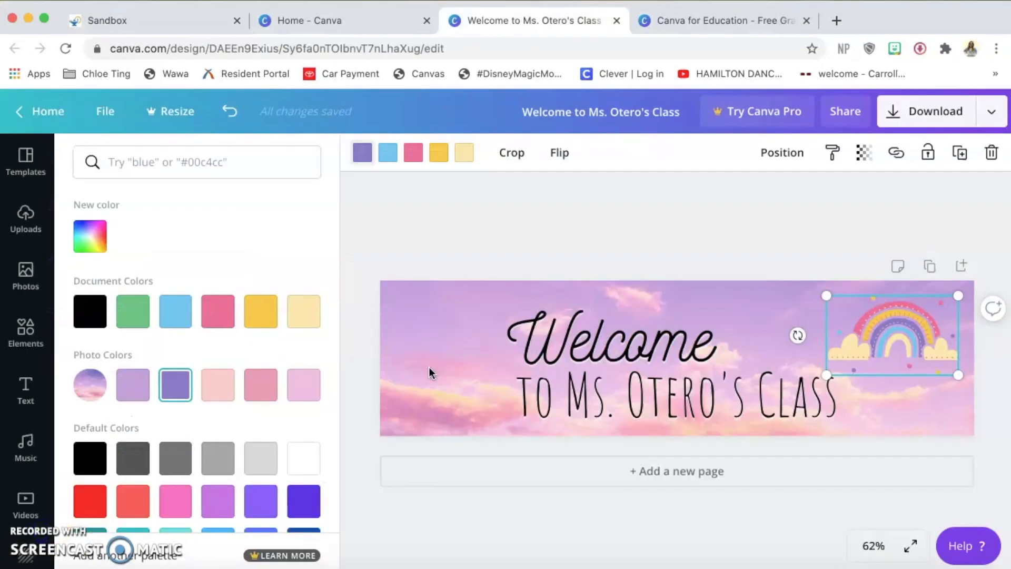
pyautogui.scroll(-1, 236, 360)
pyautogui.scroll(1, 235, 360)
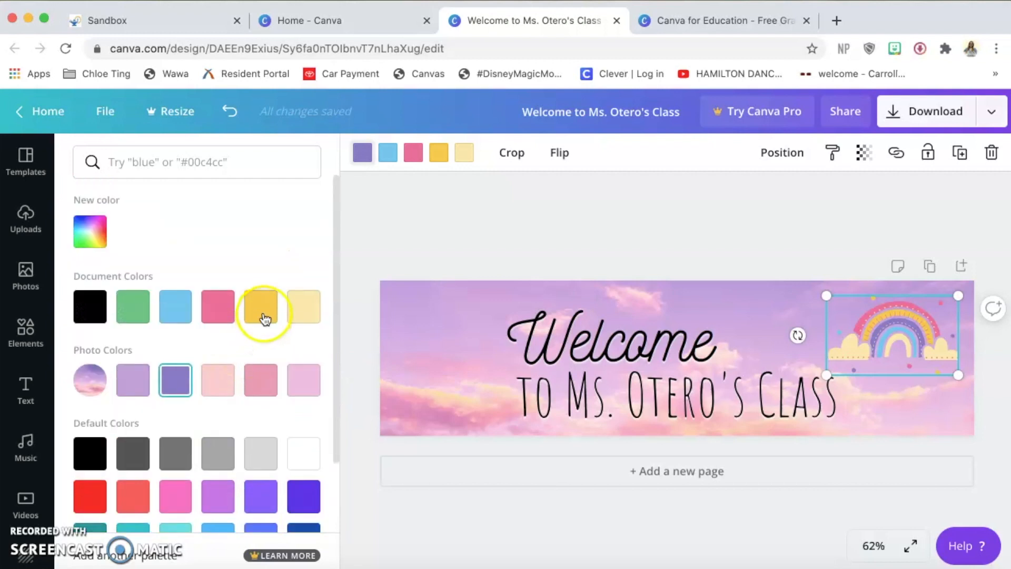
pyautogui.click(135, 311)
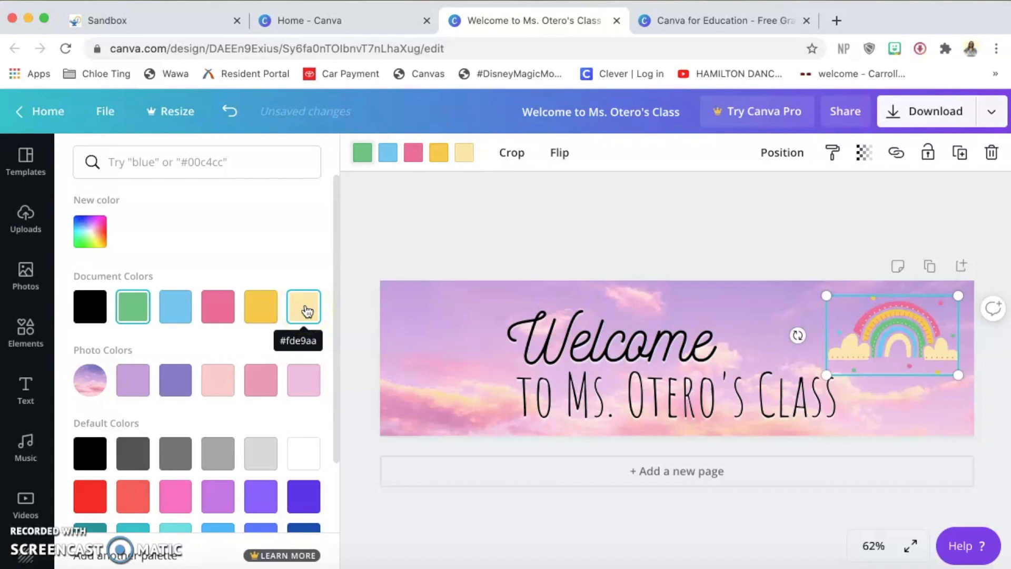
# Recolour the rainbow's cream clouds with the light pink photo colour, trying the lavender one first.
pyautogui.click(461, 153)
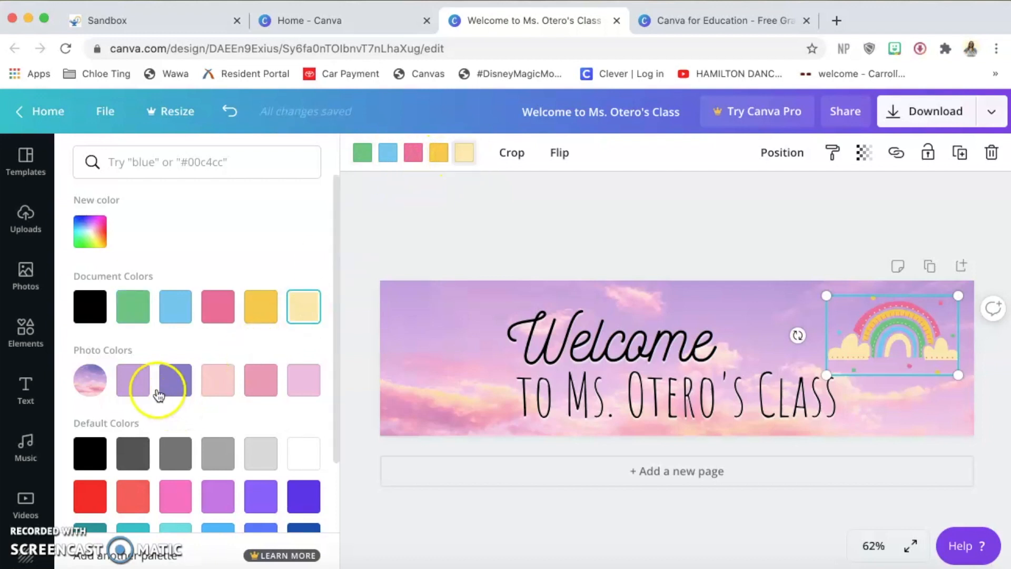
pyautogui.click(134, 381)
pyautogui.click(308, 376)
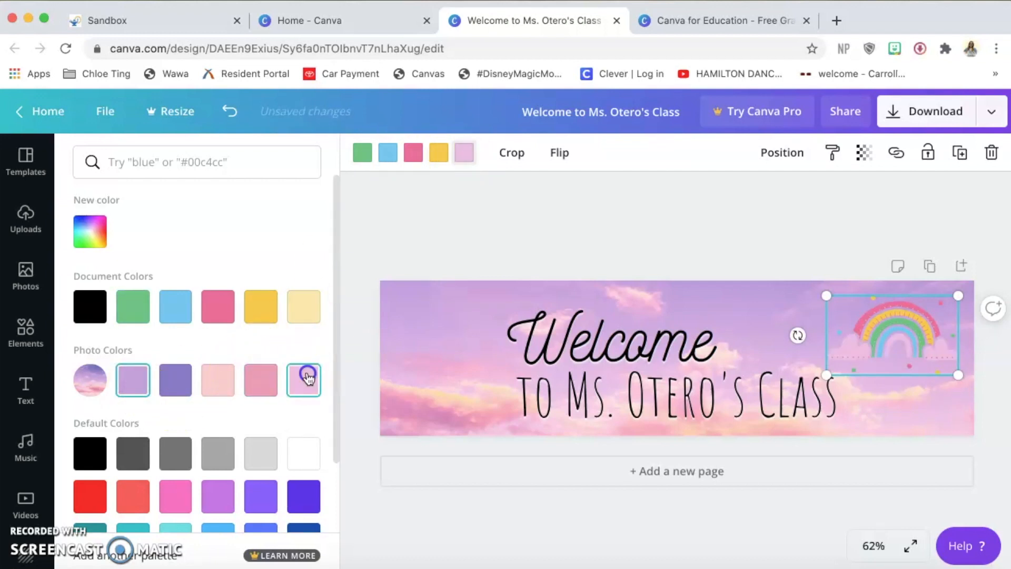
# Recolour the rainbow's clouds with the pale peach-pink photo colour and deselect the graphic.
pyautogui.click(215, 383)
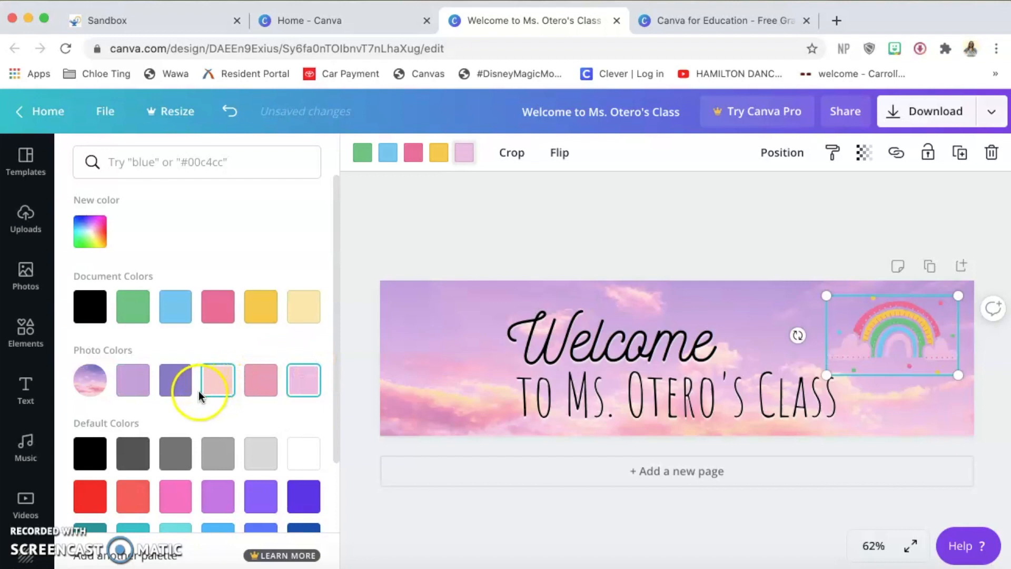
pyautogui.click(214, 382)
pyautogui.click(172, 384)
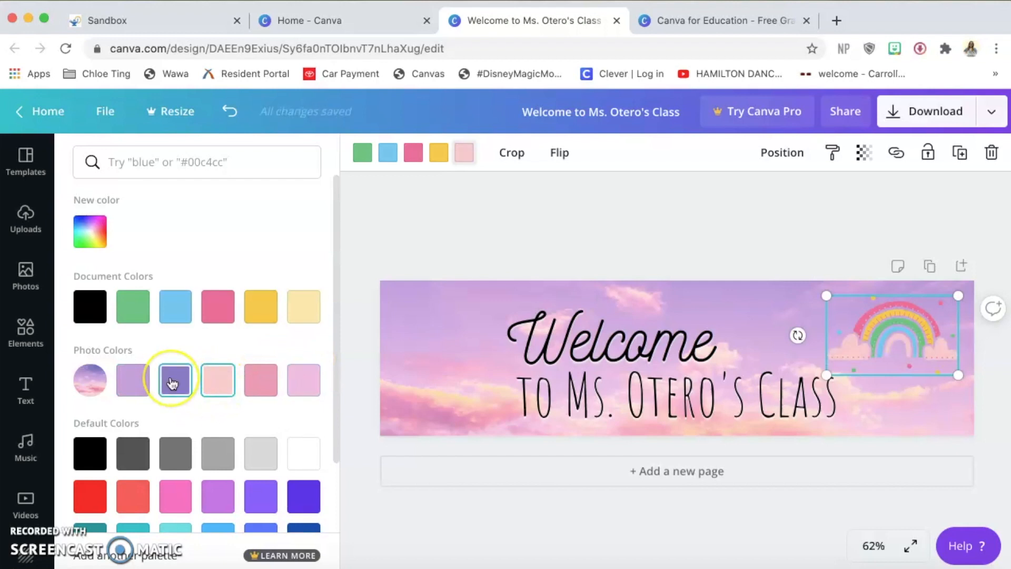
pyautogui.click(494, 375)
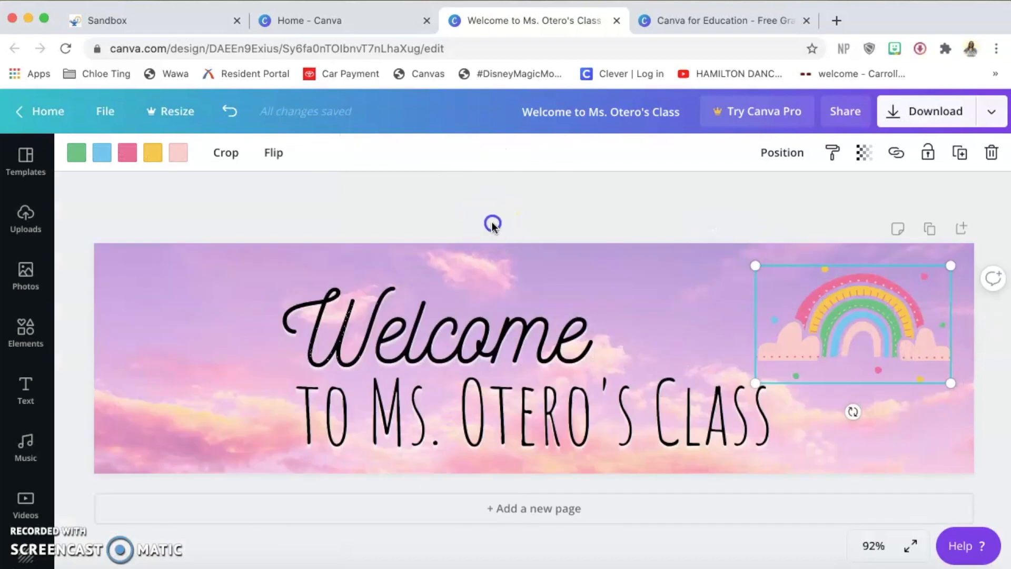
pyautogui.click(492, 225)
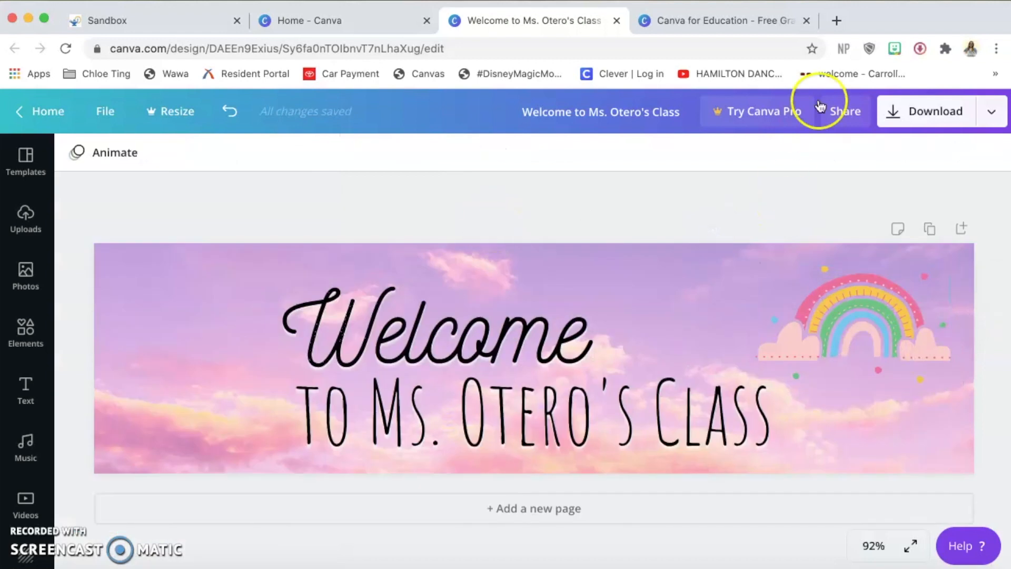
# Search the Bitmoji extension for "wave" and copy the image of the avatar leaning in from the side and waving.
pyautogui.click(897, 49)
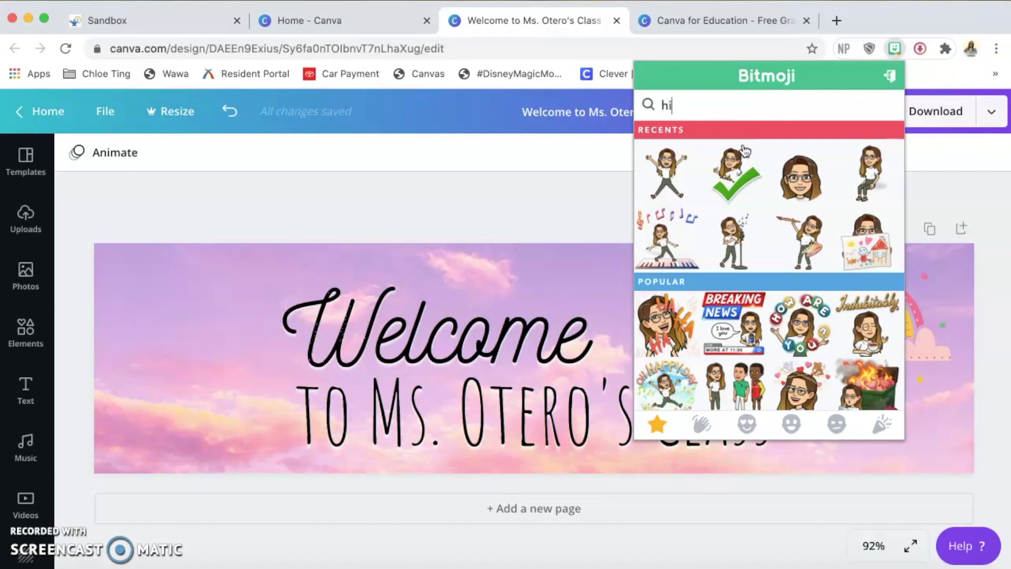
pyautogui.write('i')
pyautogui.scroll(-2, 701, 158)
pyautogui.click(691, 144)
pyautogui.click(670, 108)
pyautogui.write('wave')
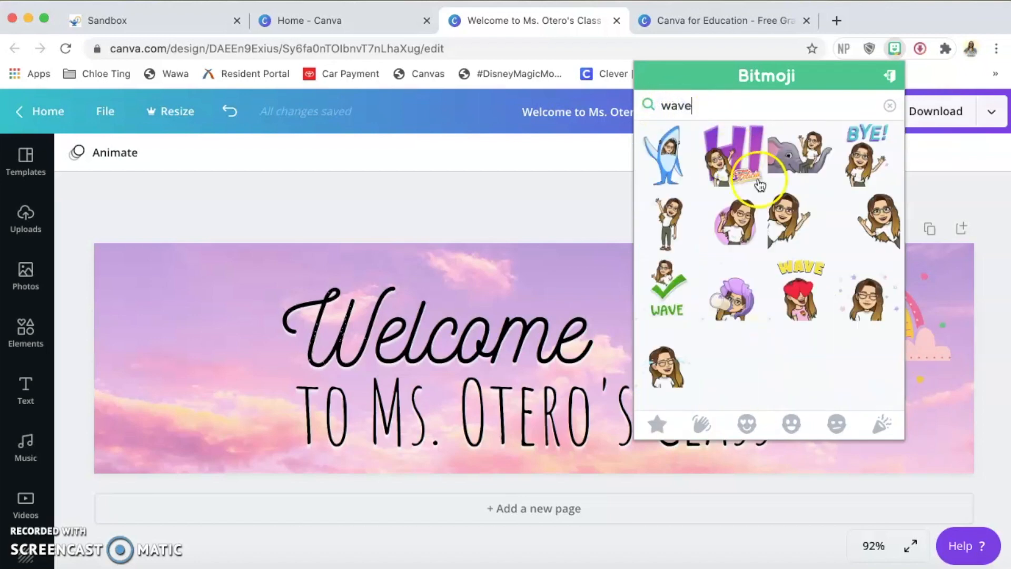
pyautogui.click(707, 249)
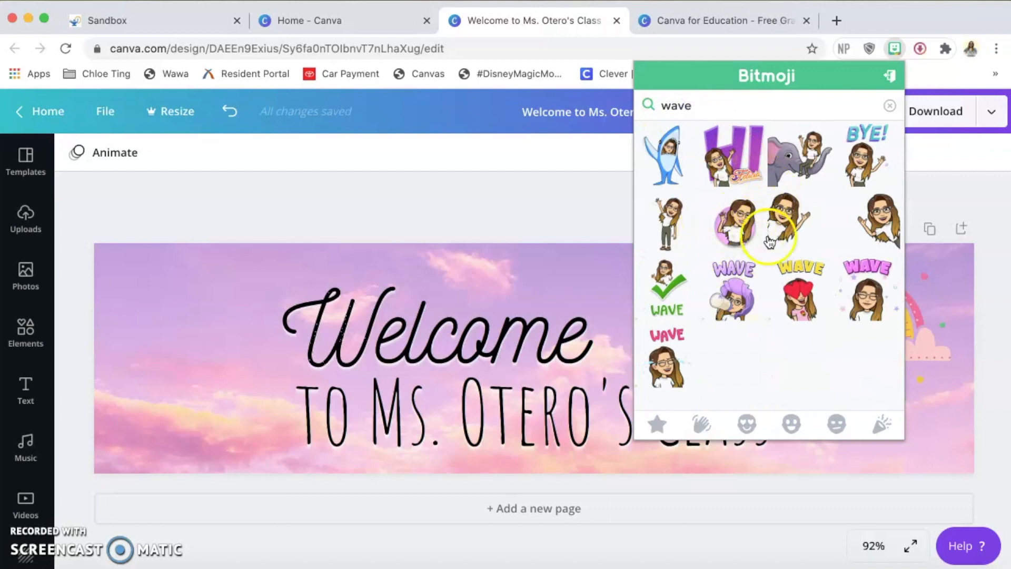
pyautogui.rightClick(788, 224)
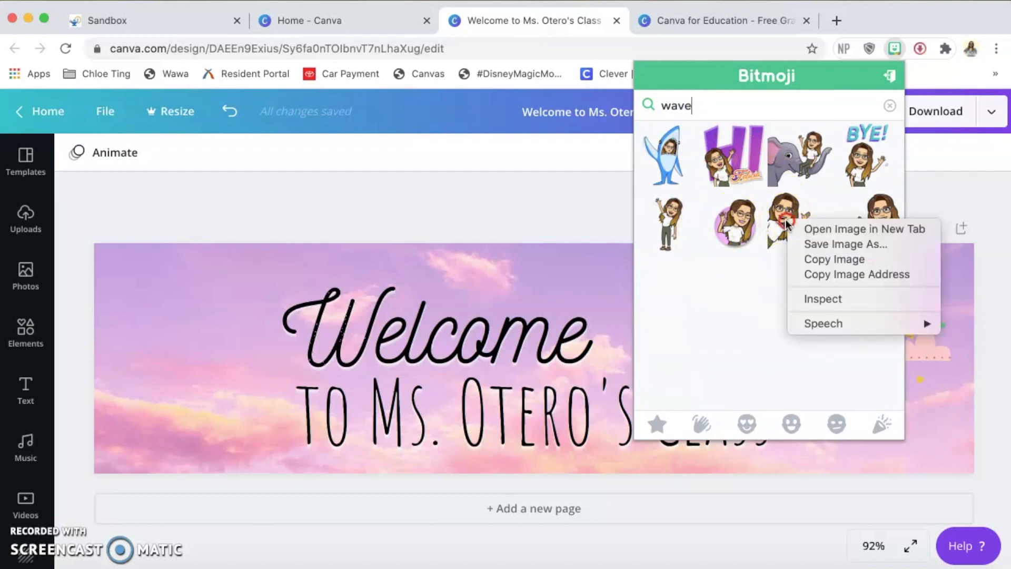
pyautogui.click(826, 260)
# Paste the waving Bitmoji into the banner, enlarge it to the banner's full height and place it against the left edge.
pyautogui.click(454, 214)
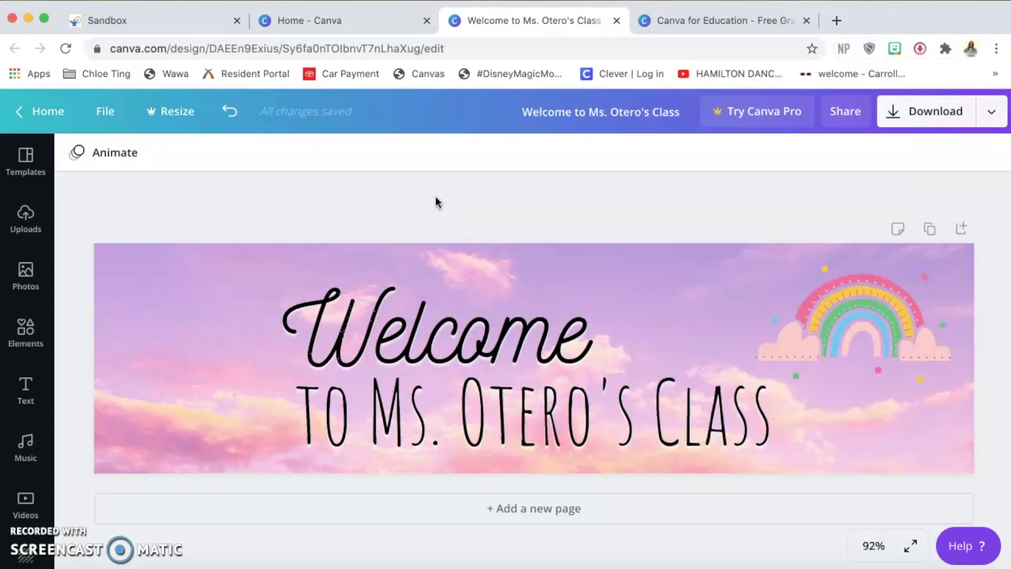
pyautogui.hotkey('ctrl', 'v')
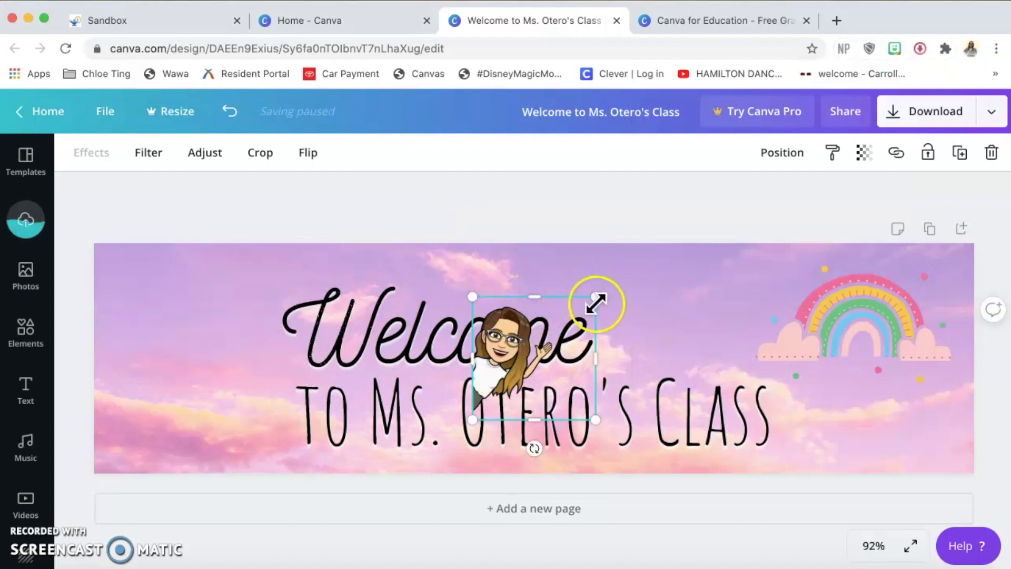
pyautogui.moveTo(596, 297); pyautogui.dragTo(708, 244)
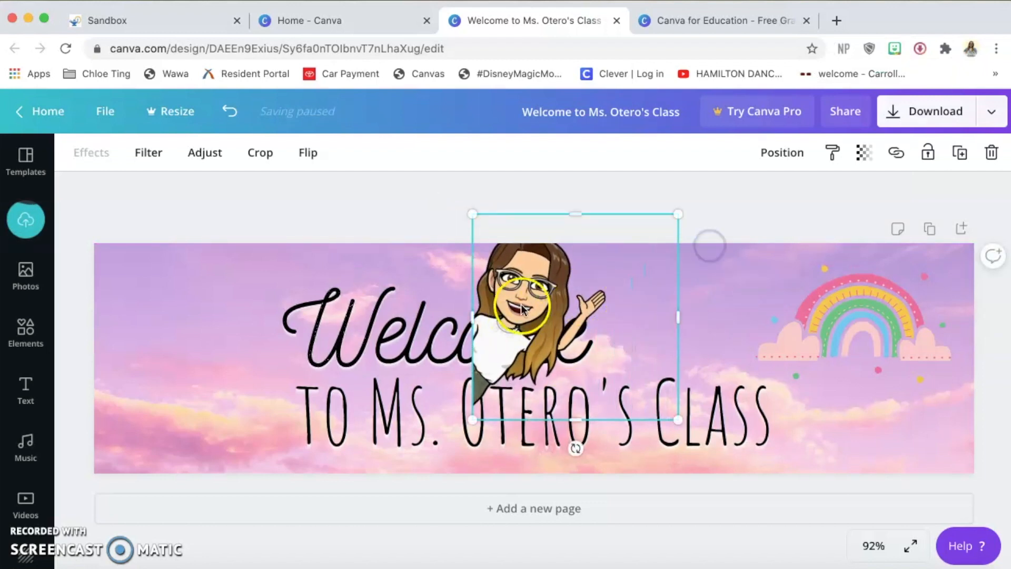
pyautogui.moveTo(358, 326); pyautogui.dragTo(165, 355)
pyautogui.moveTo(303, 268); pyautogui.dragTo(334, 251)
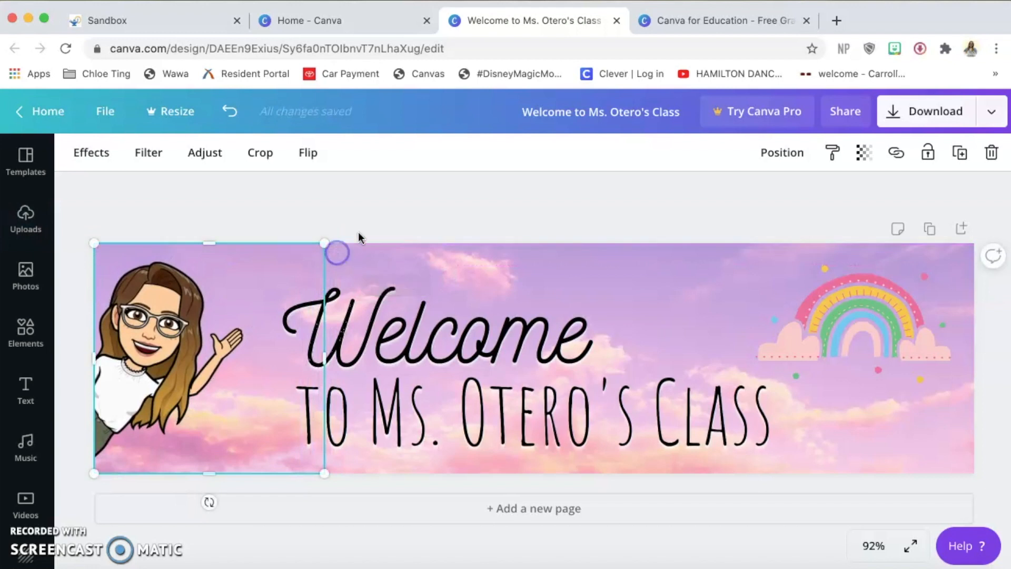
pyautogui.click(407, 200)
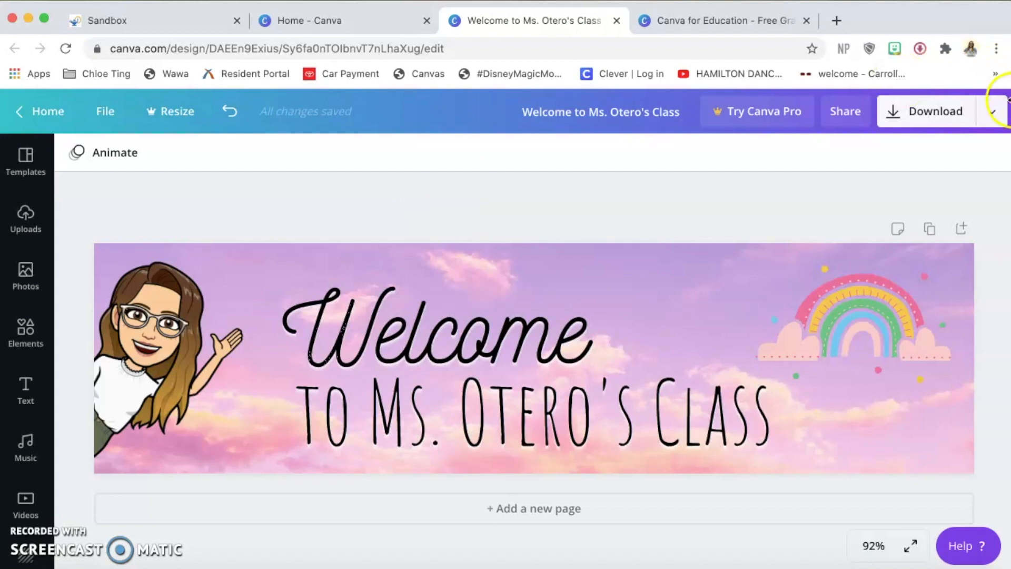
# Download the finished banner as a PNG and dismiss the Canva Pro offer.
pyautogui.click(906, 113)
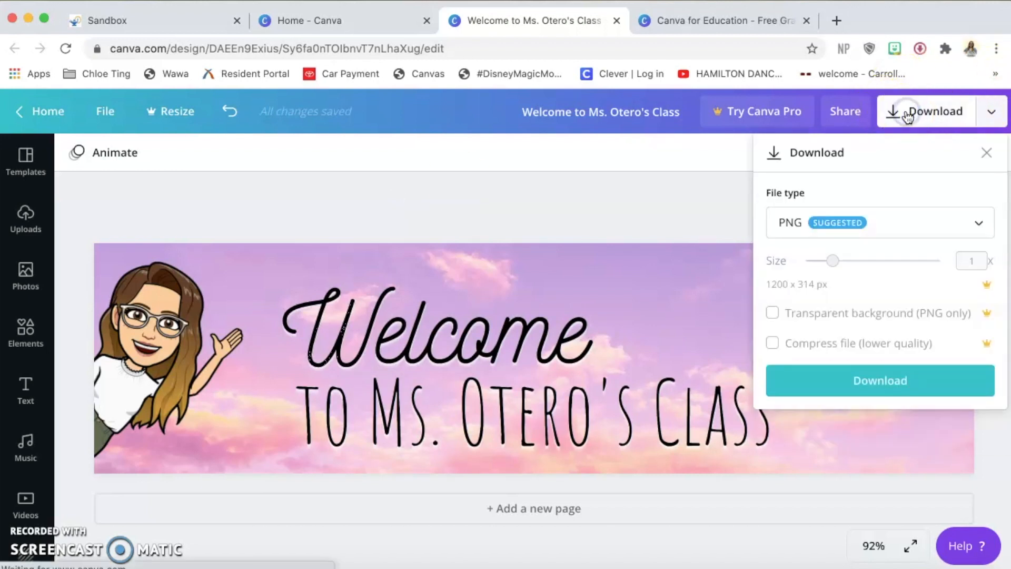
pyautogui.click(889, 380)
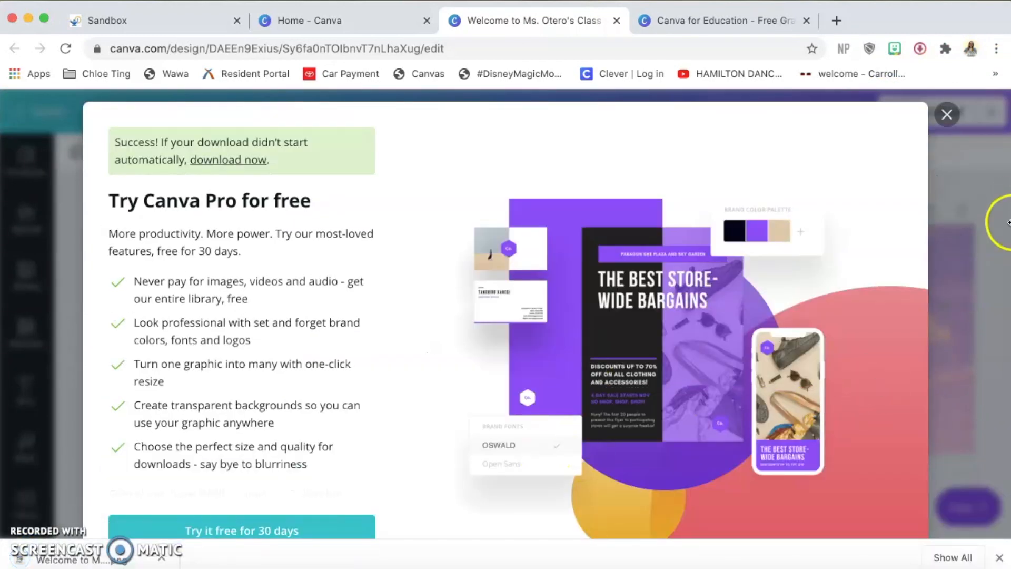
pyautogui.click(946, 115)
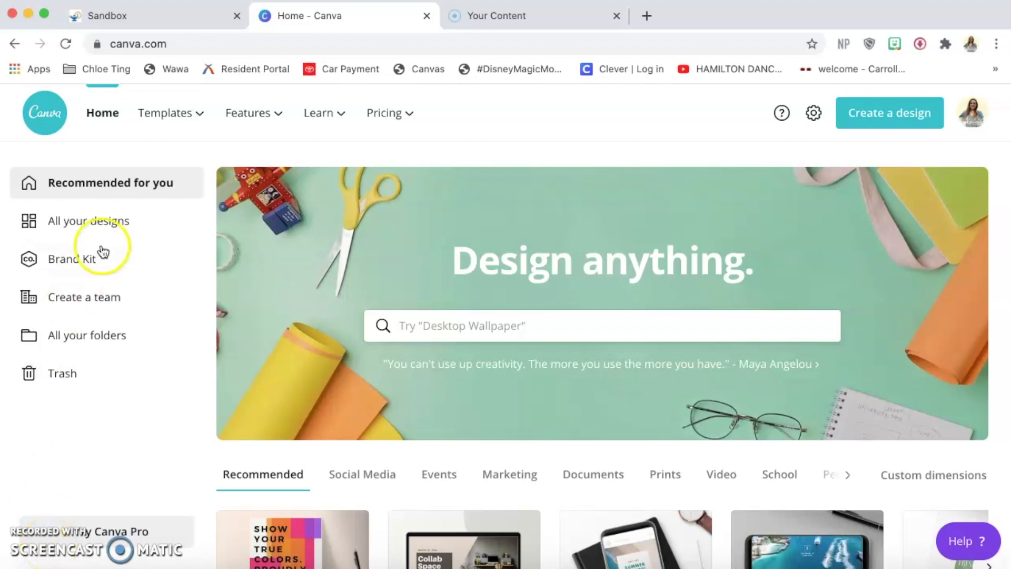
# View all saved designs and create a new design with custom dimensions of 524 × 292 px.
pyautogui.click(114, 232)
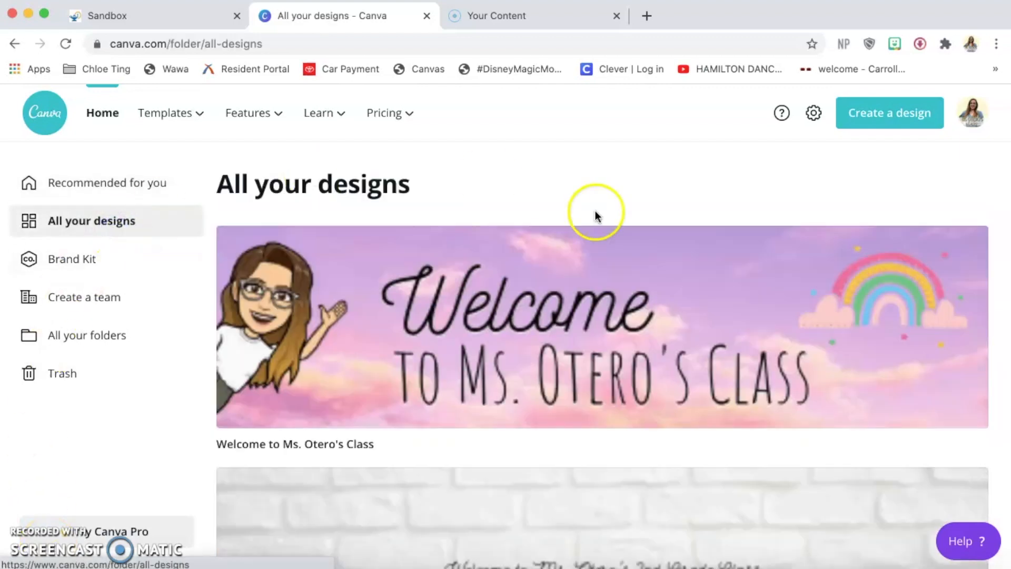
pyautogui.scroll(-1, 594, 212)
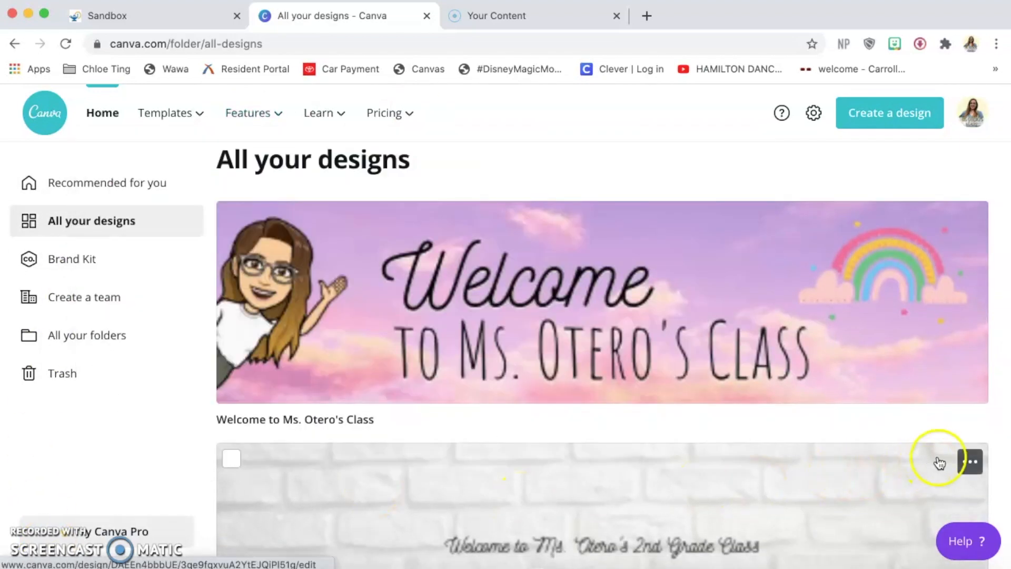
pyautogui.scroll(1, 1006, 369)
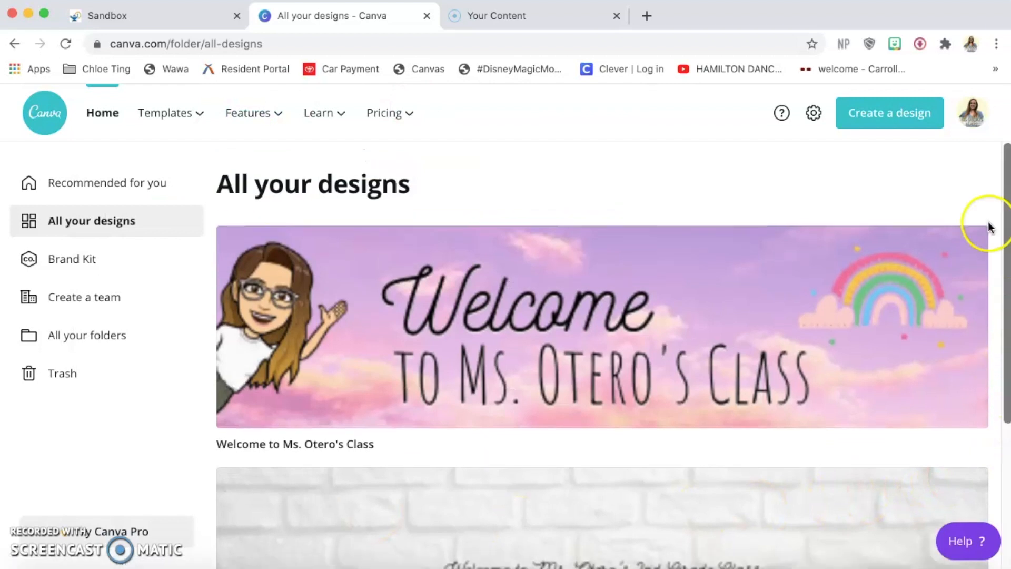
pyautogui.click(900, 131)
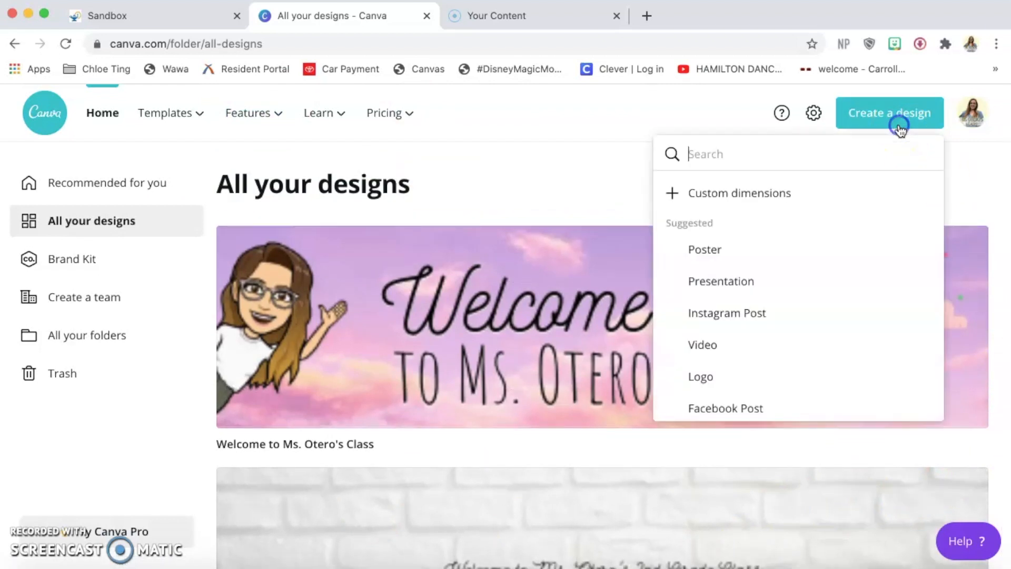
pyautogui.click(792, 194)
pyautogui.click(738, 201)
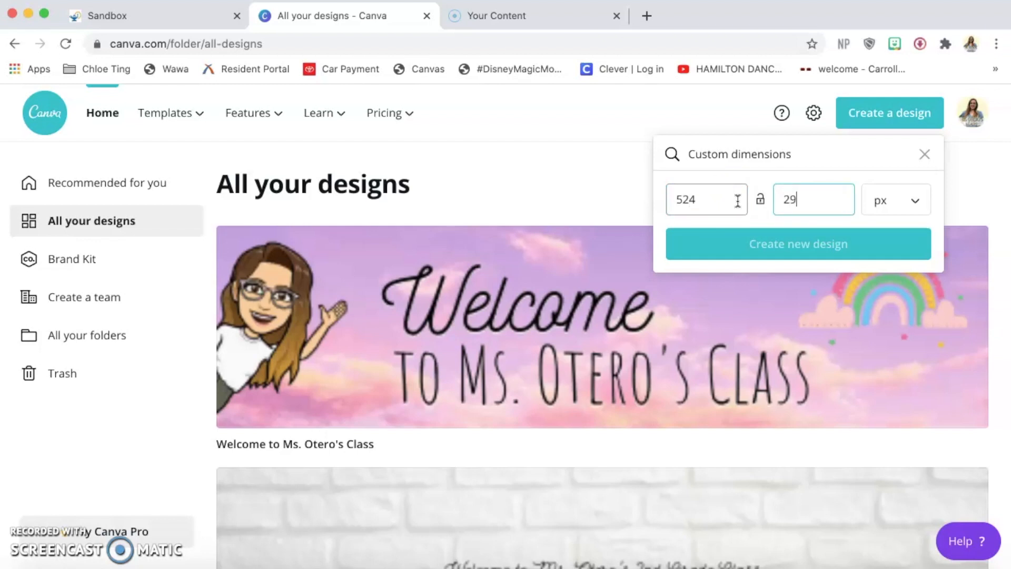
pyautogui.click(799, 250)
pyautogui.click(803, 253)
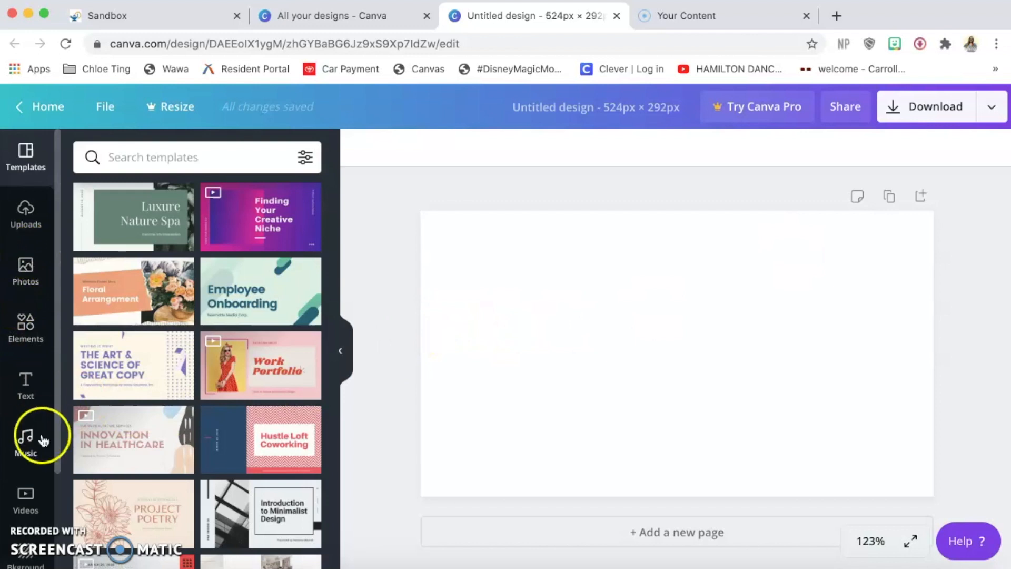
# Apply the recently used pink and purple sky image as the new design's background.
pyautogui.scroll(-3, 33, 438)
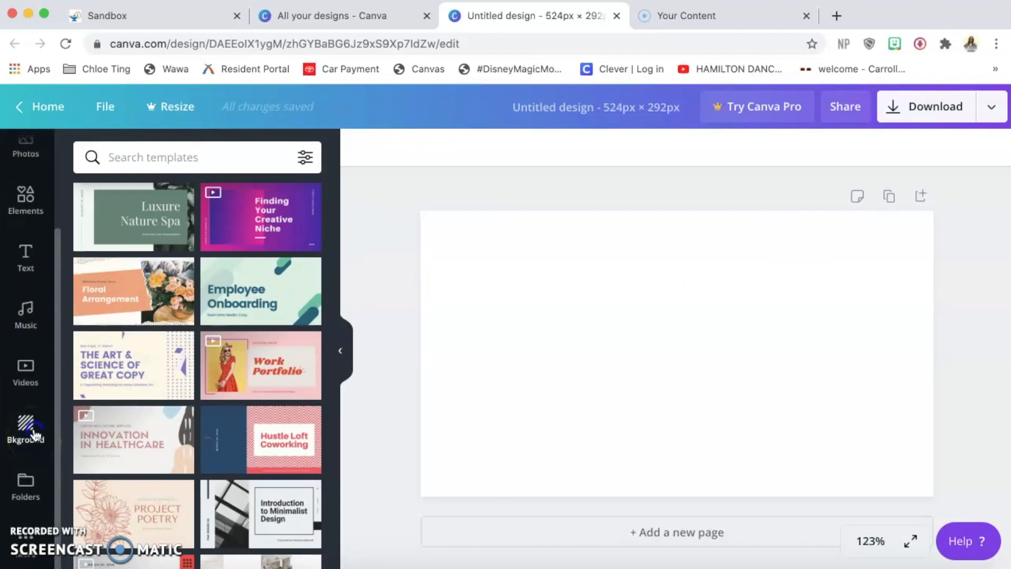
pyautogui.click(26, 429)
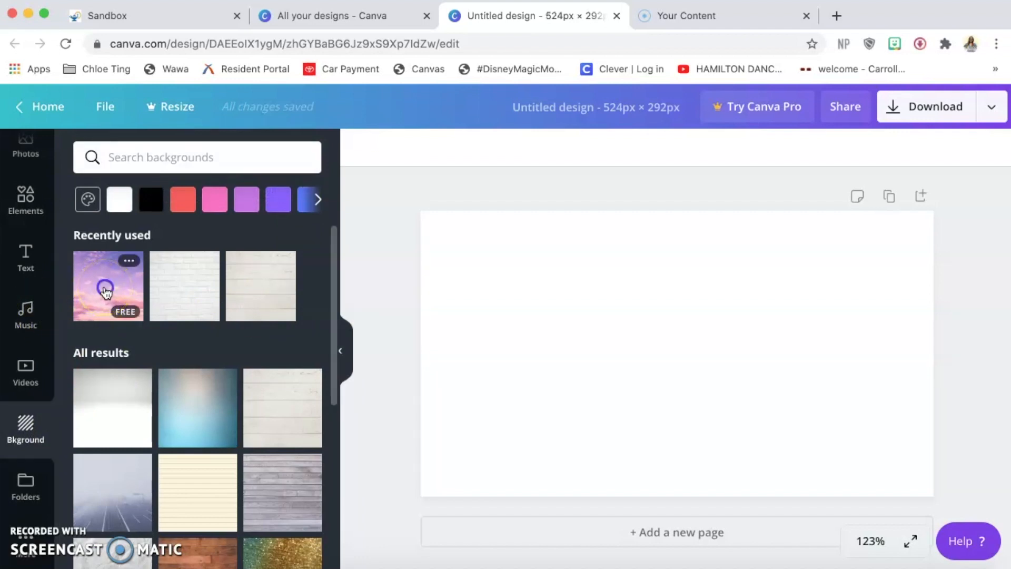
pyautogui.click(106, 290)
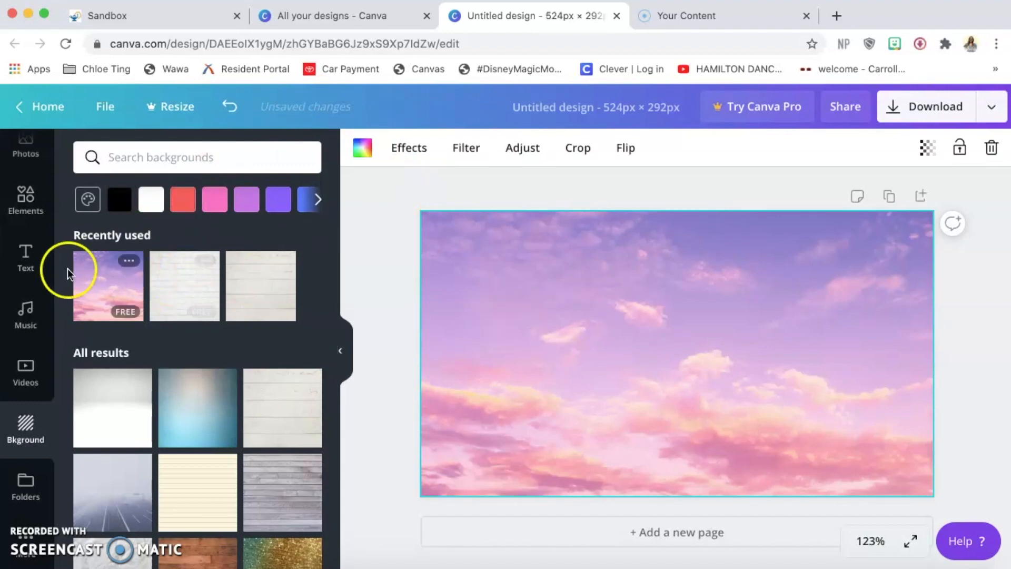
# Add a heading reading "All About" followed by the teacher's title and surname.
pyautogui.click(27, 256)
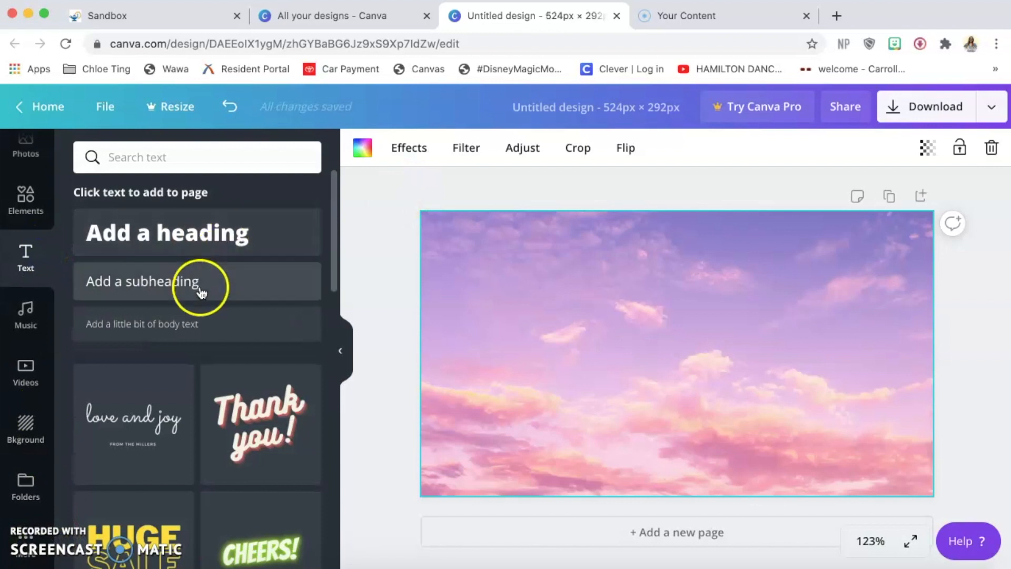
pyautogui.click(198, 232)
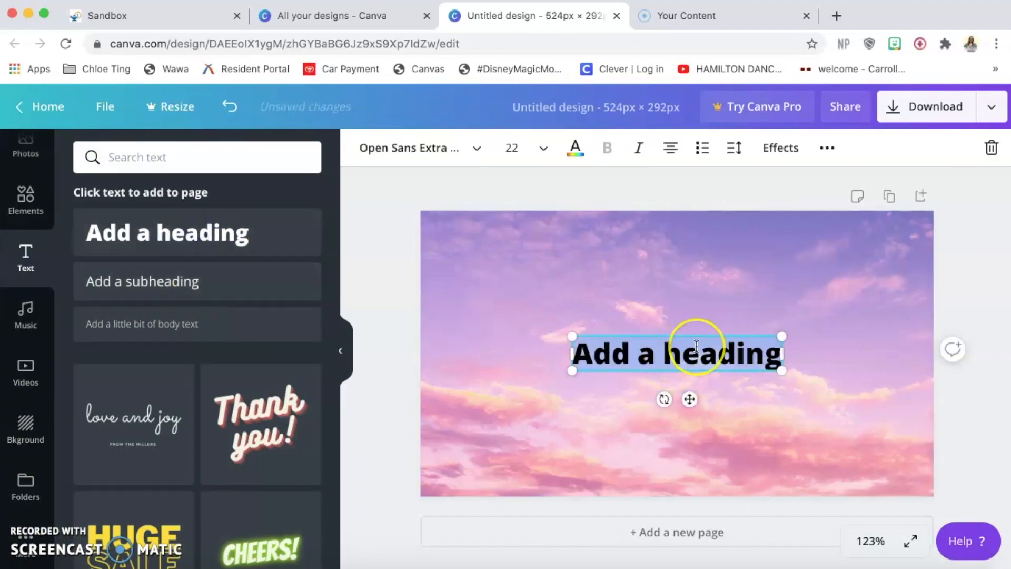
pyautogui.write('All Ab')
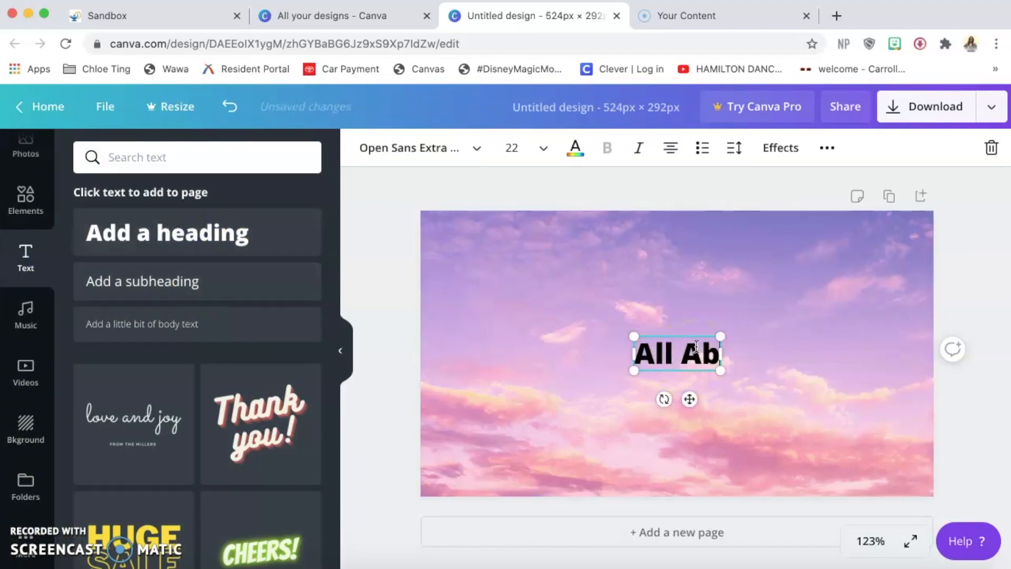
pyautogui.write('out Ms. Otero')
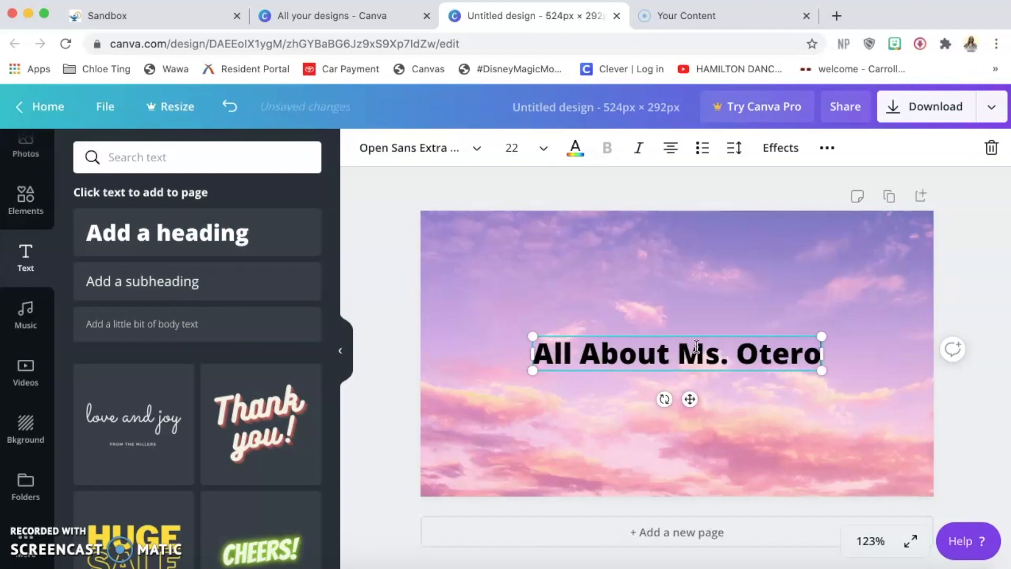
# Set the whole heading in the Architects Daughter font at size 80.
pyautogui.hotkey('ctrl', 'a')
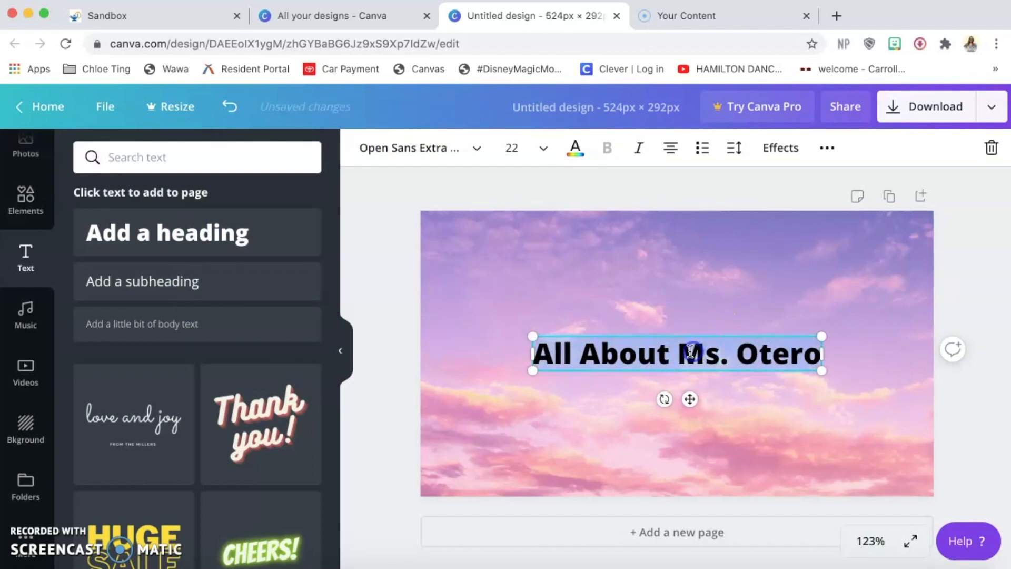
pyautogui.click(477, 148)
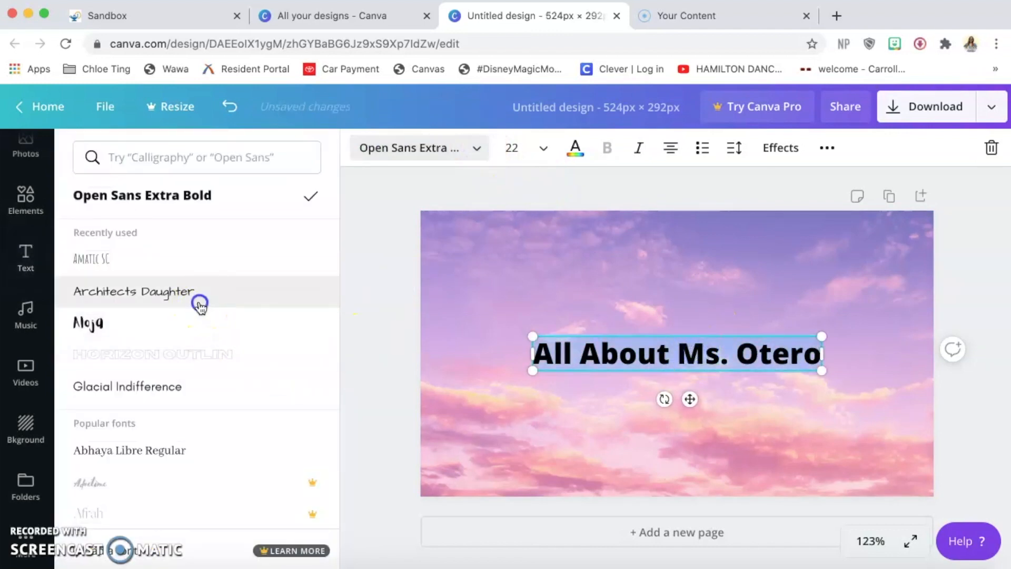
pyautogui.click(200, 303)
pyautogui.click(514, 147)
pyautogui.click(544, 148)
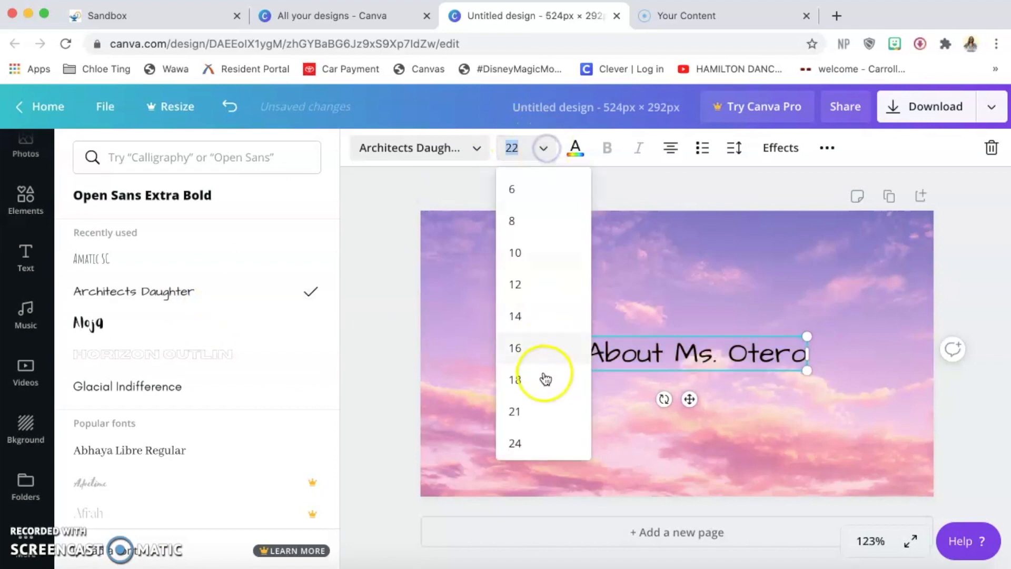
pyautogui.scroll(-5, 546, 379)
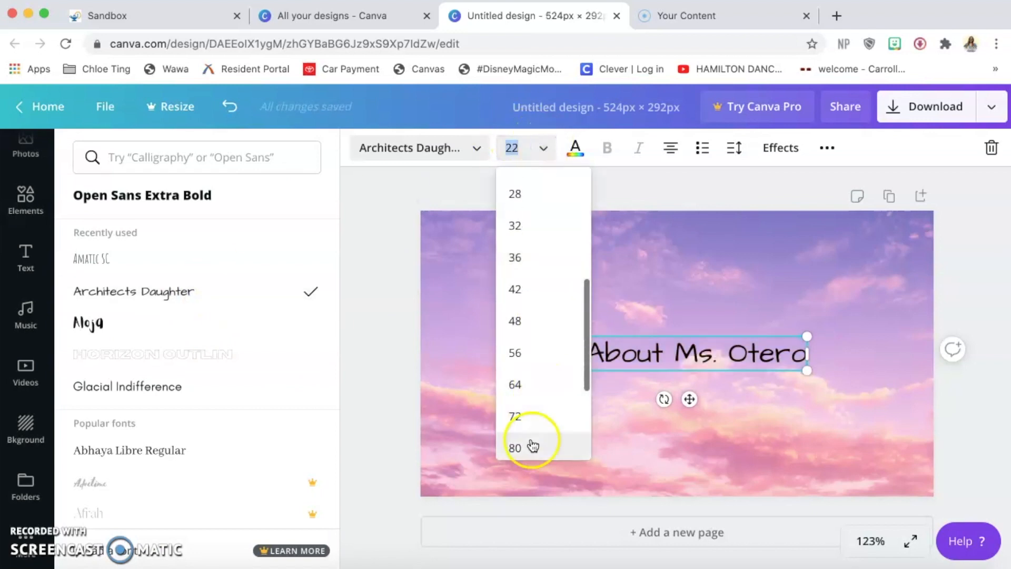
pyautogui.click(532, 445)
# Move the heading to the design's upper edge and widen its text box to the full 524 px width.
pyautogui.moveTo(627, 339); pyautogui.dragTo(625, 210)
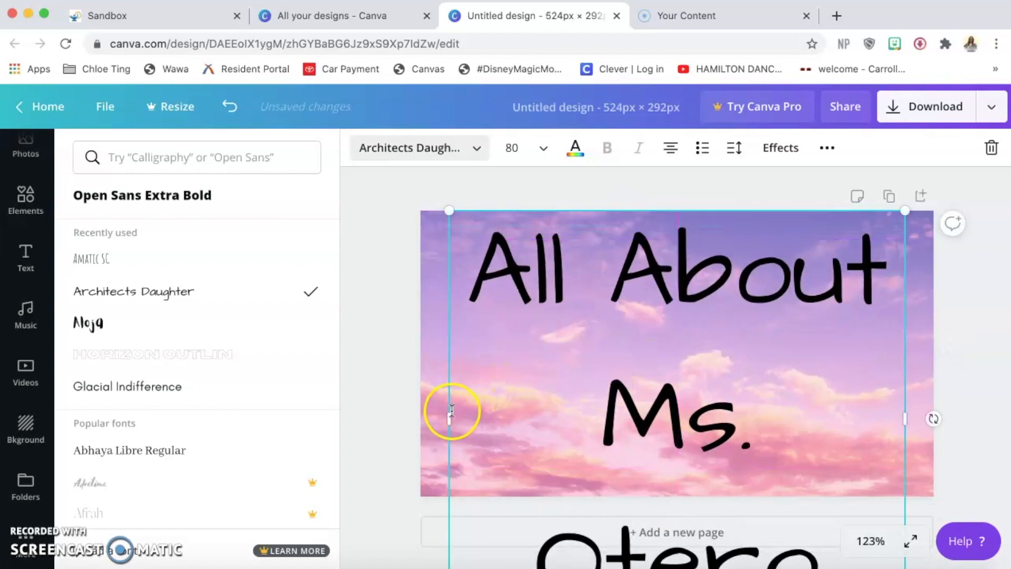
pyautogui.moveTo(448, 417); pyautogui.dragTo(421, 411)
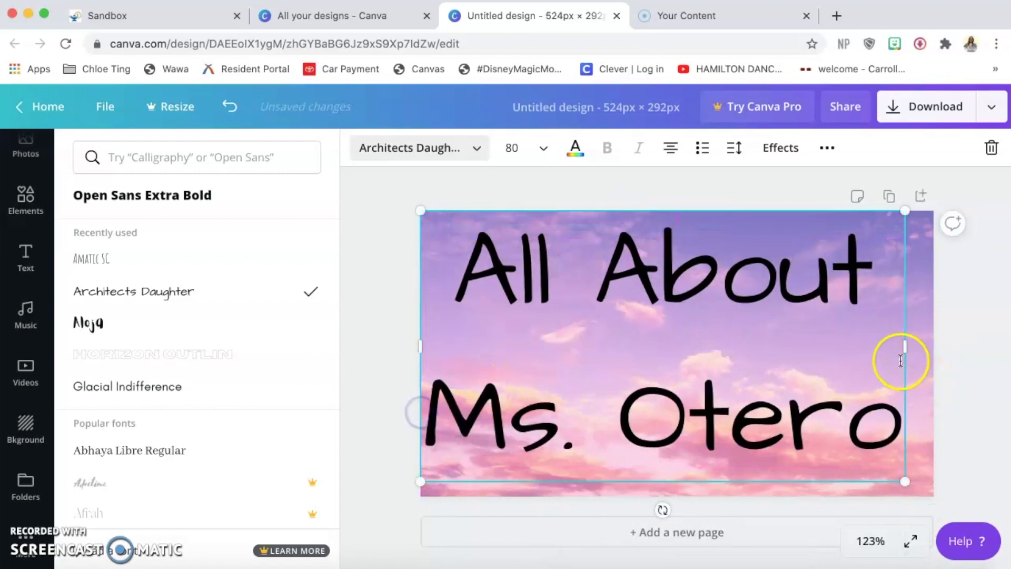
pyautogui.moveTo(904, 348); pyautogui.dragTo(932, 346)
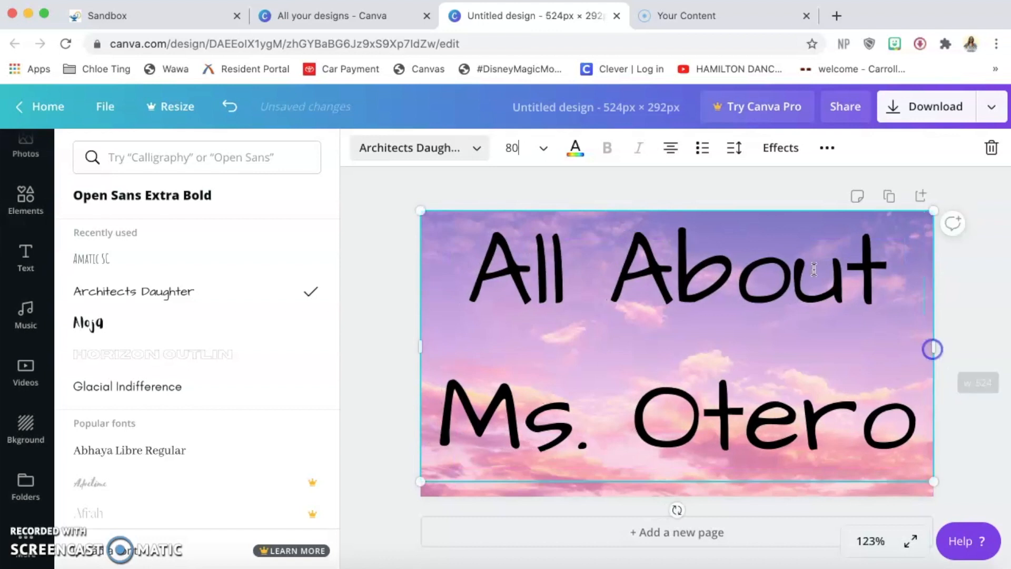
# Set the heading's font size to 56 and break the line after "About" so the teacher's title and surname share the second line.
pyautogui.click(715, 339)
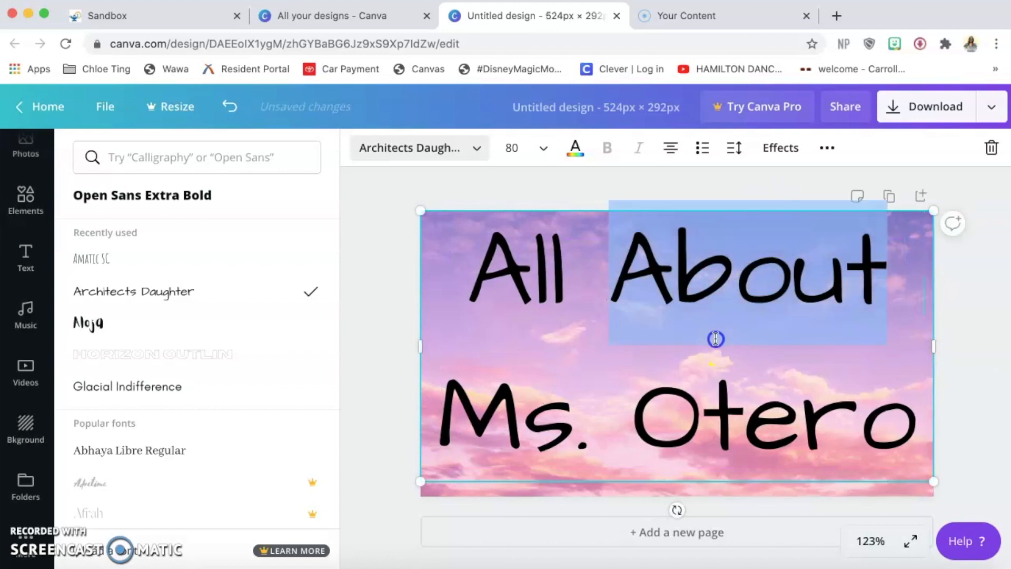
pyautogui.click(544, 149)
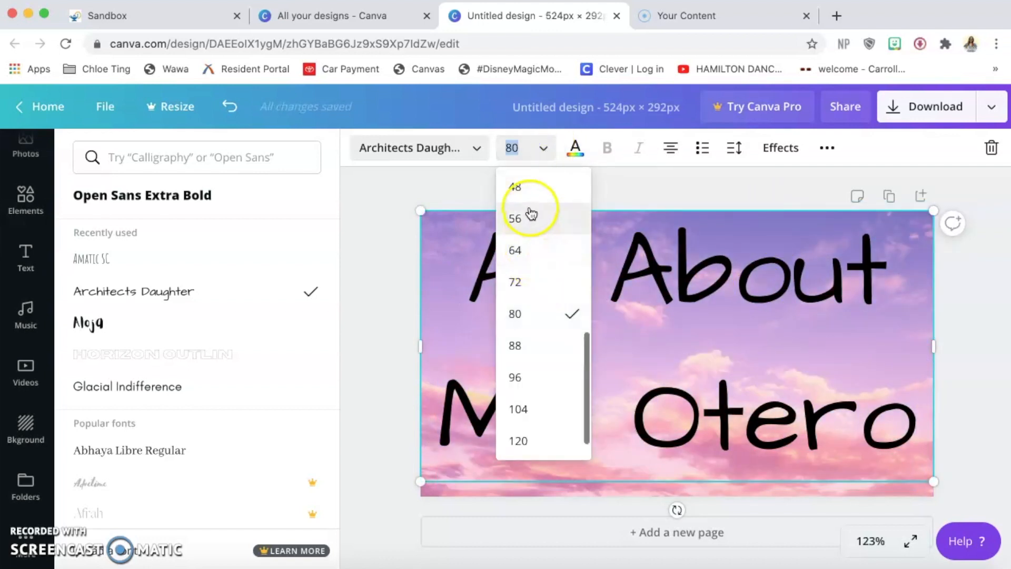
pyautogui.click(530, 218)
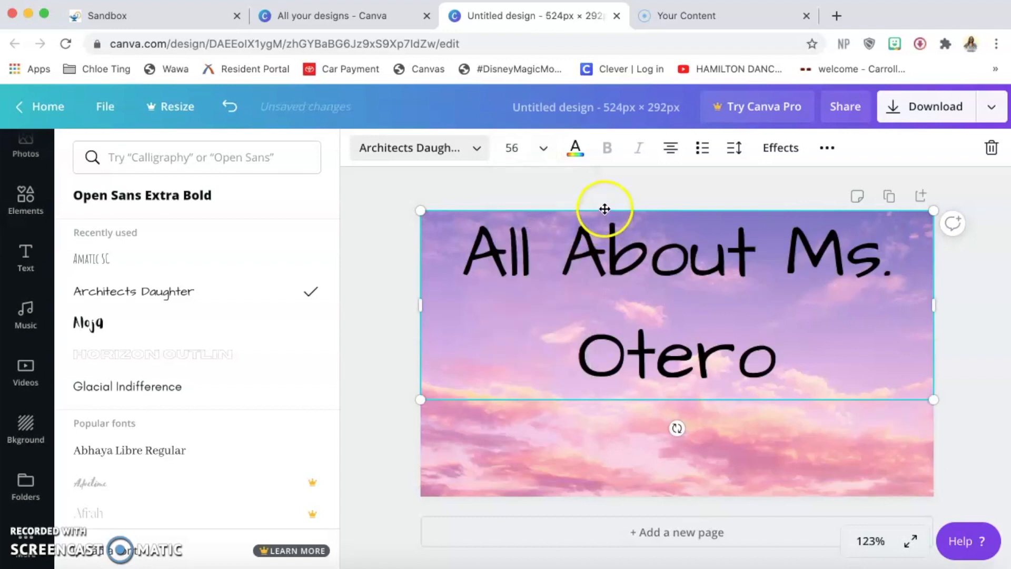
pyautogui.click(785, 244)
pyautogui.press('Return')
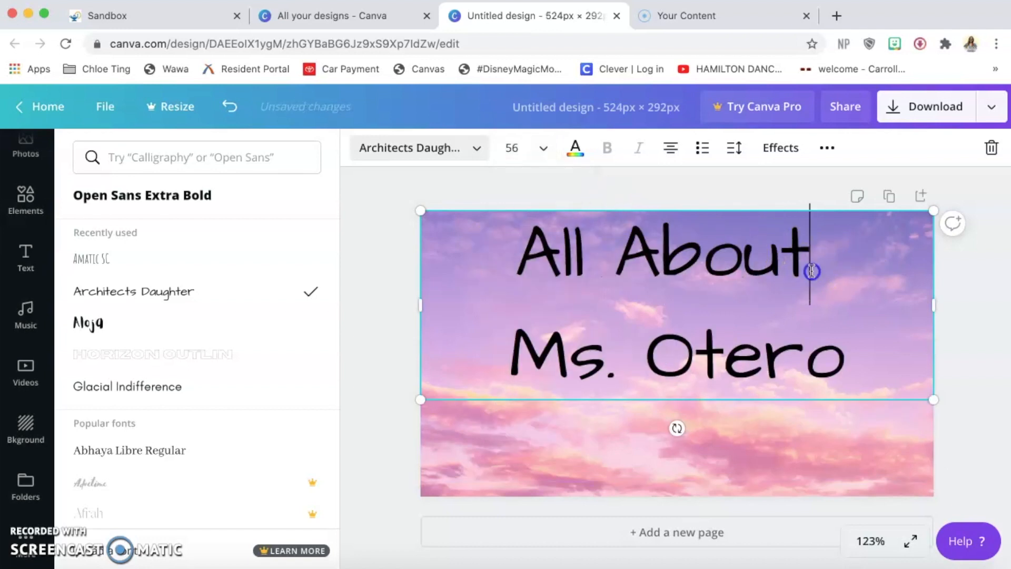
# Move the two-line heading down to about the vertical middle of the design and deselect it.
pyautogui.moveTo(686, 228); pyautogui.dragTo(689, 264)
pyautogui.doubleClick(689, 264)
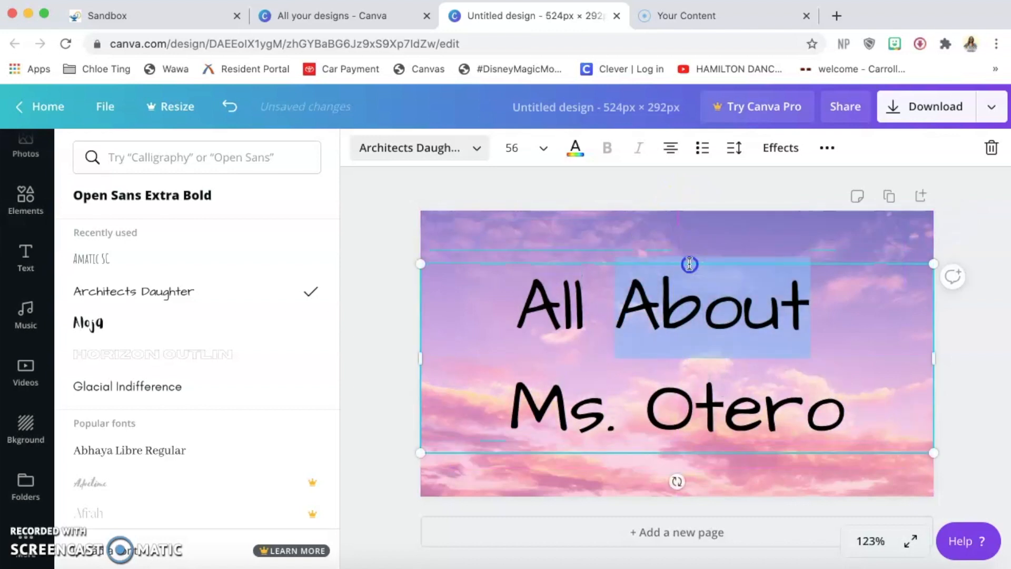
pyautogui.moveTo(691, 263); pyautogui.dragTo(690, 253)
pyautogui.click(673, 178)
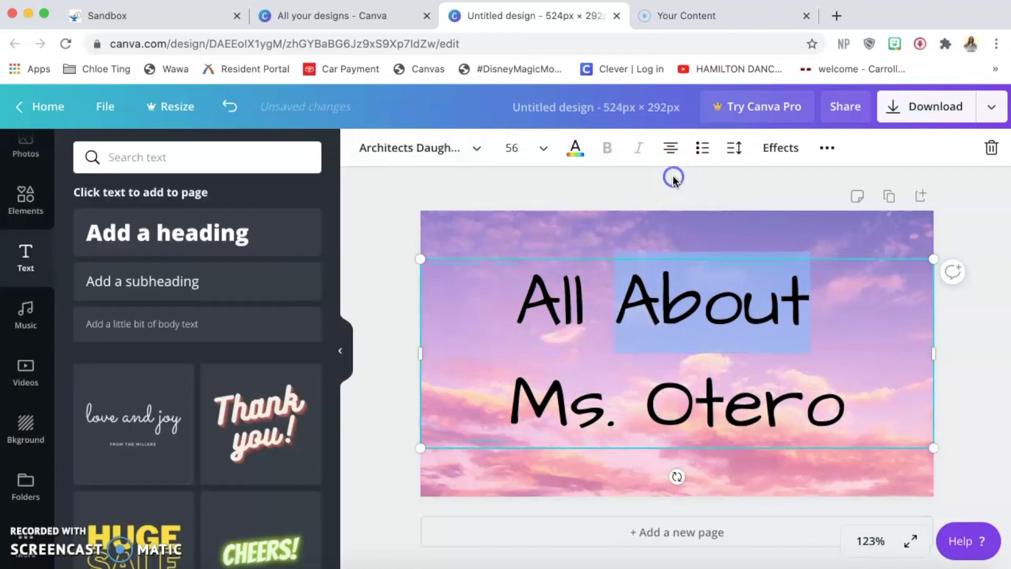
pyautogui.click(638, 244)
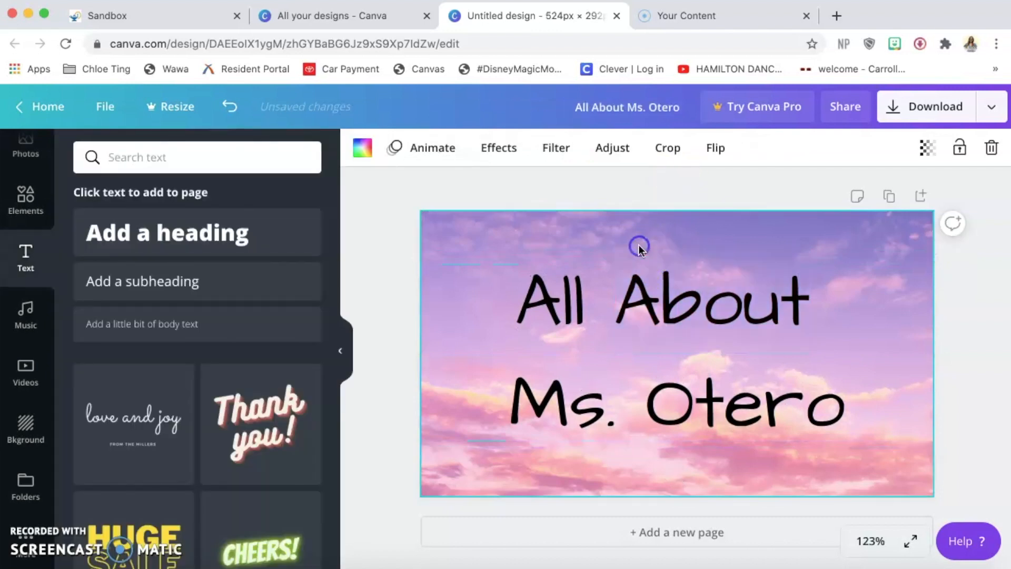
# Copy the recently used smiling face Bitmoji with glasses from the Bitmoji extension and paste it into the design.
pyautogui.click(893, 46)
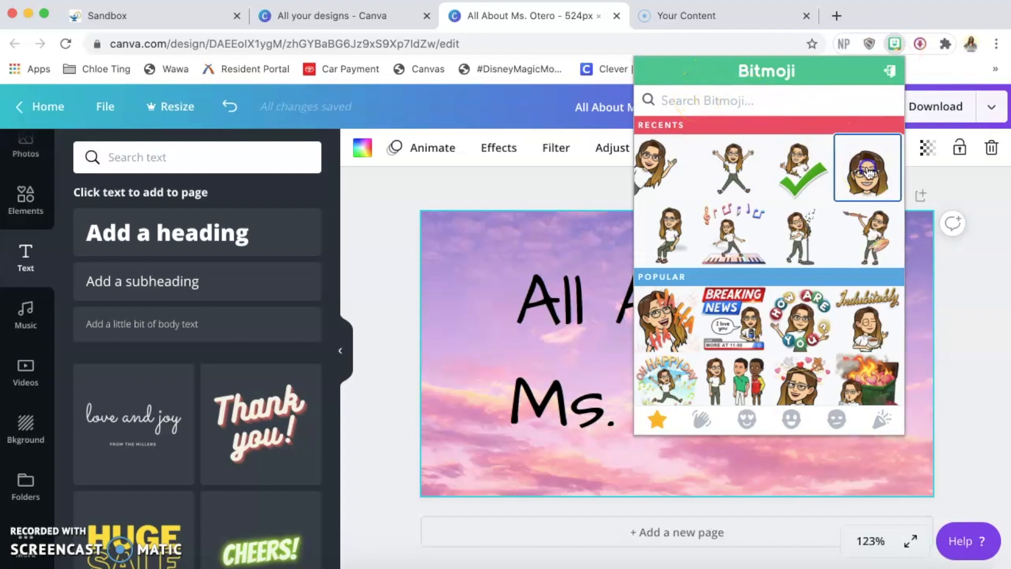
pyautogui.click(868, 173)
pyautogui.rightClick(868, 173)
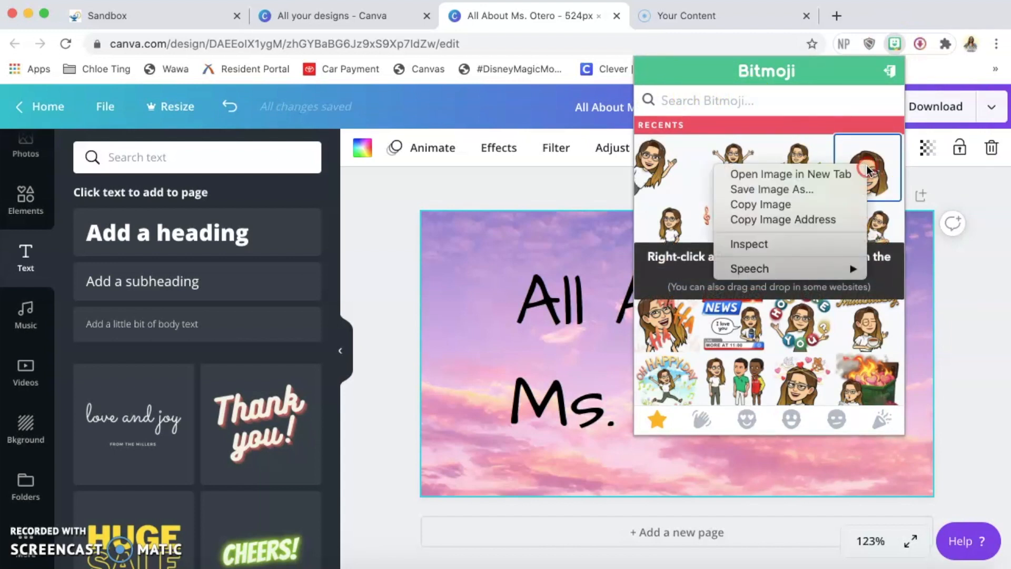
pyautogui.click(835, 204)
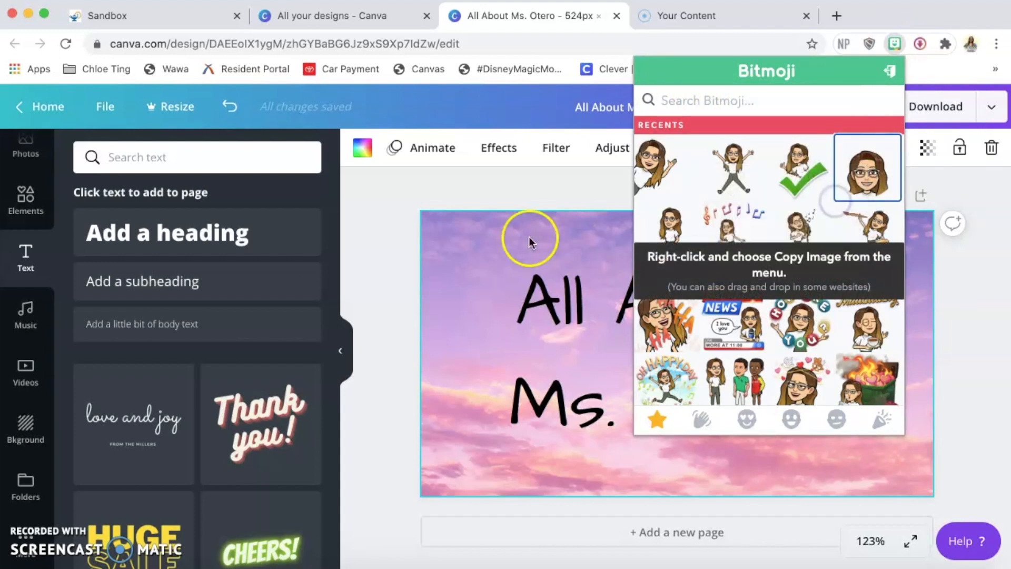
pyautogui.click(595, 178)
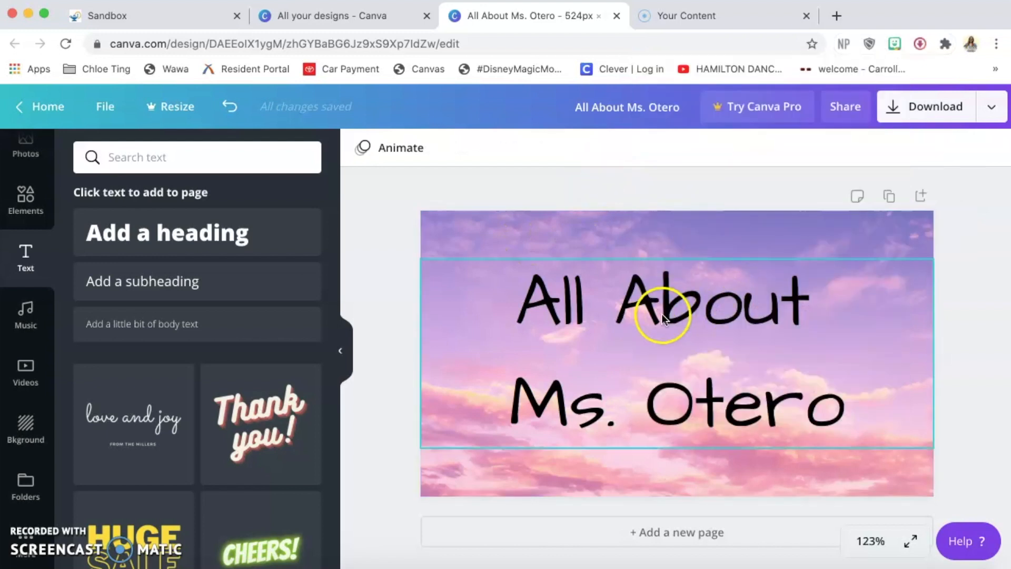
pyautogui.hotkey('ctrl', 'v')
# Place the Bitmoji beside the end of the teacher's surname and shift the heading left to make room for it.
pyautogui.moveTo(696, 361); pyautogui.dragTo(876, 405)
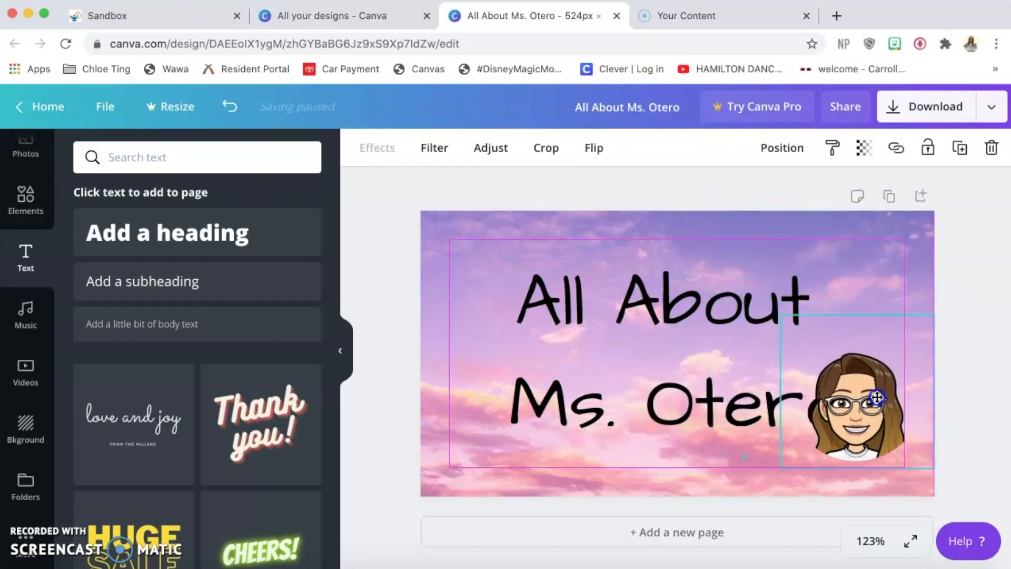
pyautogui.moveTo(720, 342); pyautogui.dragTo(661, 341)
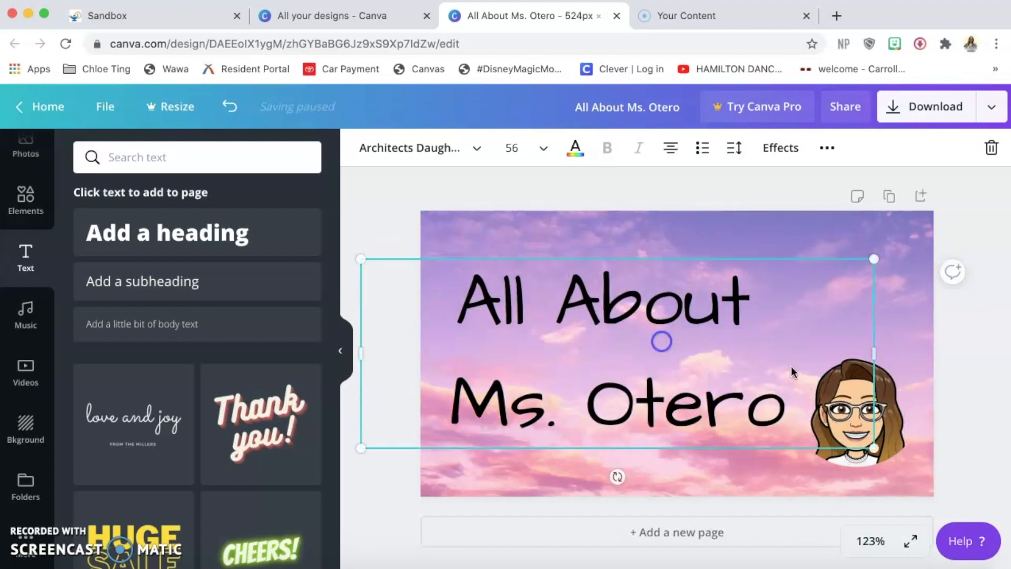
pyautogui.click(984, 389)
pyautogui.moveTo(875, 407); pyautogui.dragTo(874, 367)
pyautogui.moveTo(742, 389); pyautogui.dragTo(741, 395)
# Apply the Echo text effect to the whole heading with direction 0, offset 15 and white as the effect colour.
pyautogui.tripleClick(713, 379)
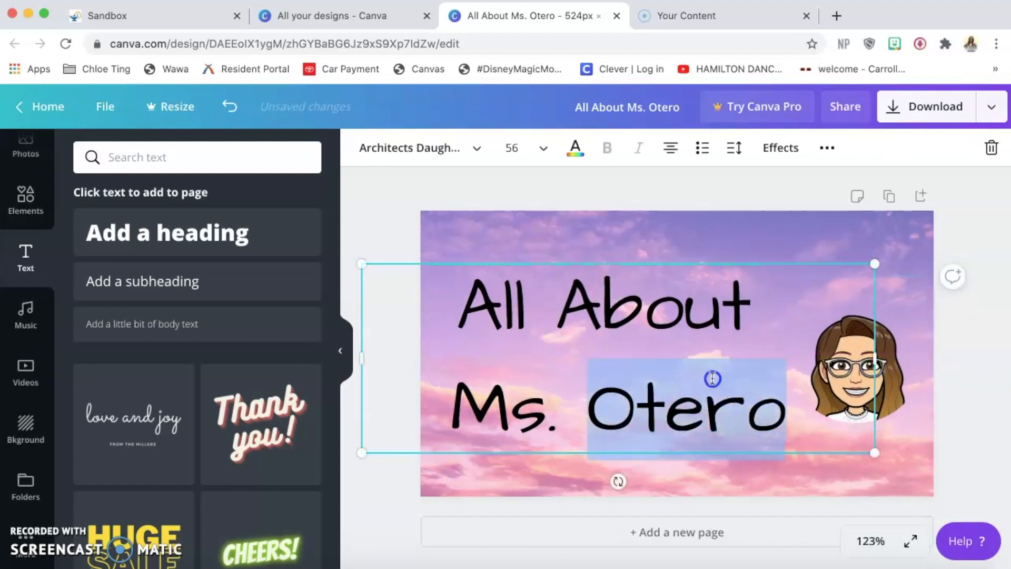
pyautogui.moveTo(459, 309); pyautogui.dragTo(754, 386)
pyautogui.click(781, 161)
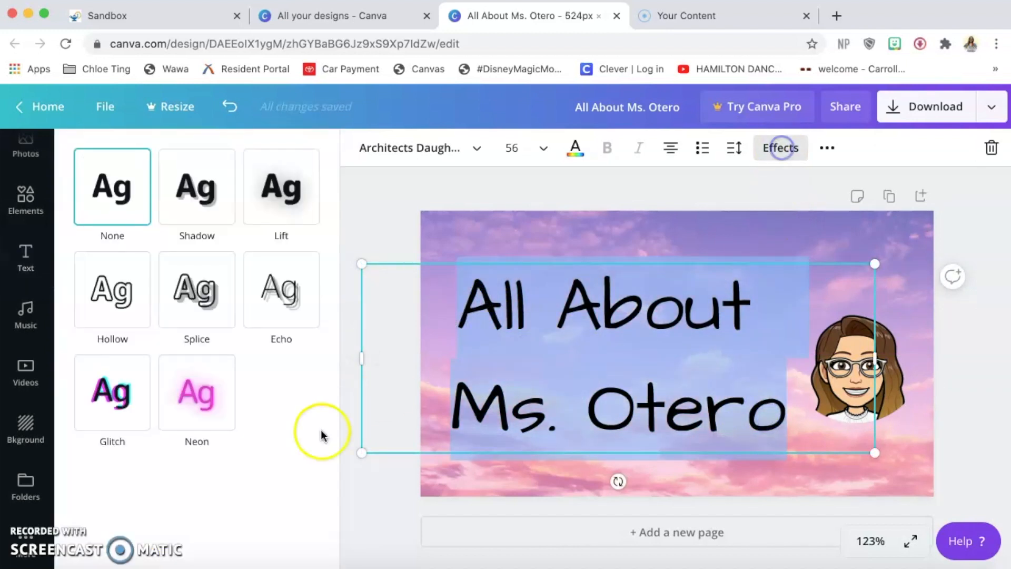
pyautogui.click(264, 303)
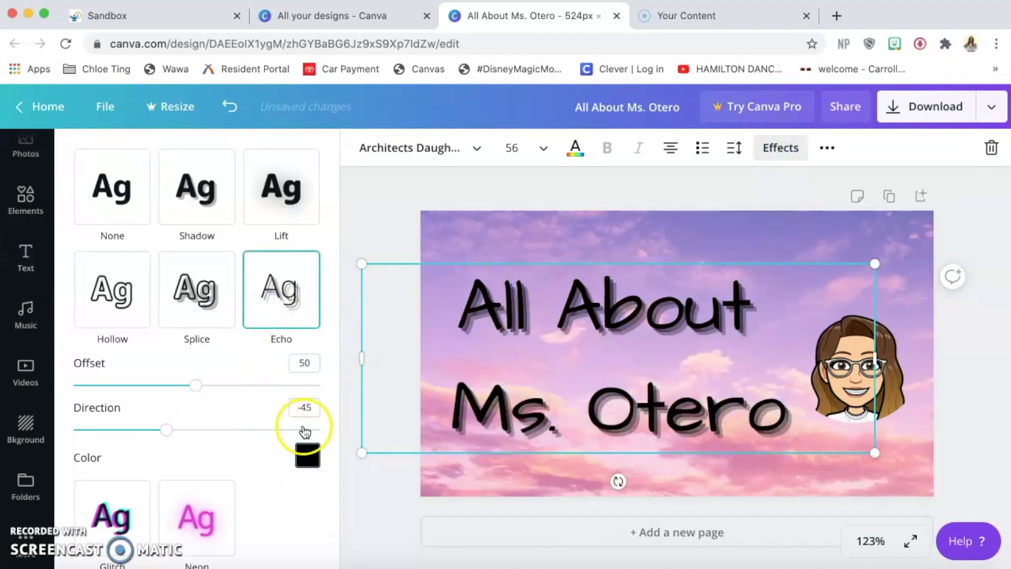
pyautogui.write('0')
pyautogui.click(304, 363)
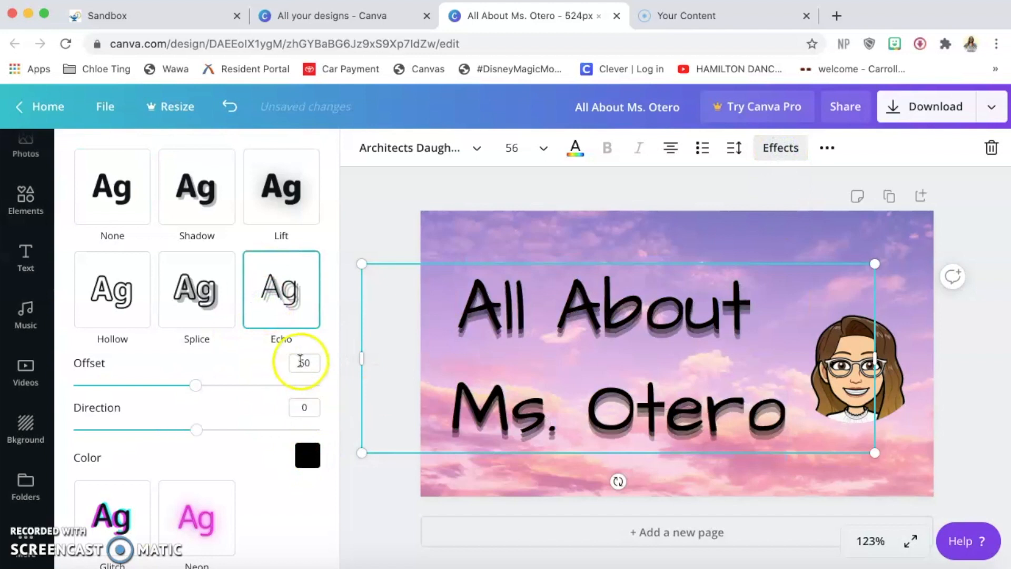
pyautogui.write('15')
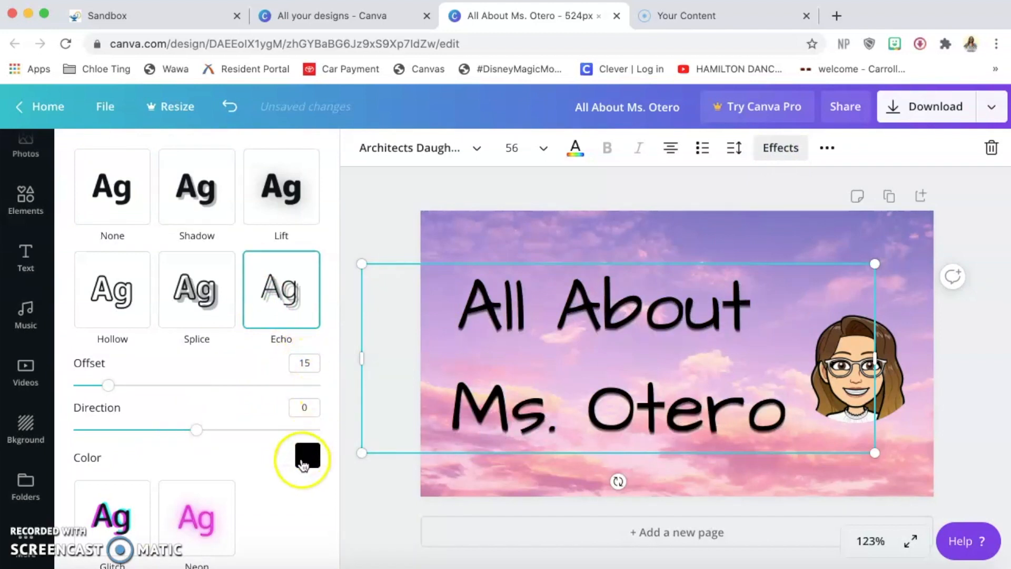
pyautogui.click(307, 455)
pyautogui.click(291, 367)
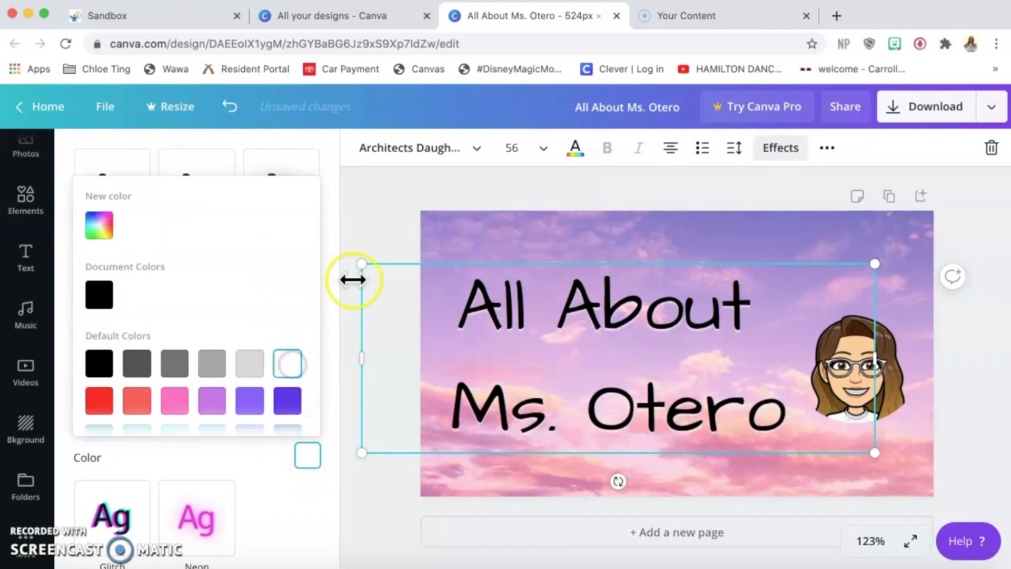
# Narrow the heading's text box from both sides so it fits closely around the two lines, and deselect it.
pyautogui.moveTo(360, 354); pyautogui.dragTo(438, 353)
pyautogui.moveTo(873, 354); pyautogui.dragTo(821, 362)
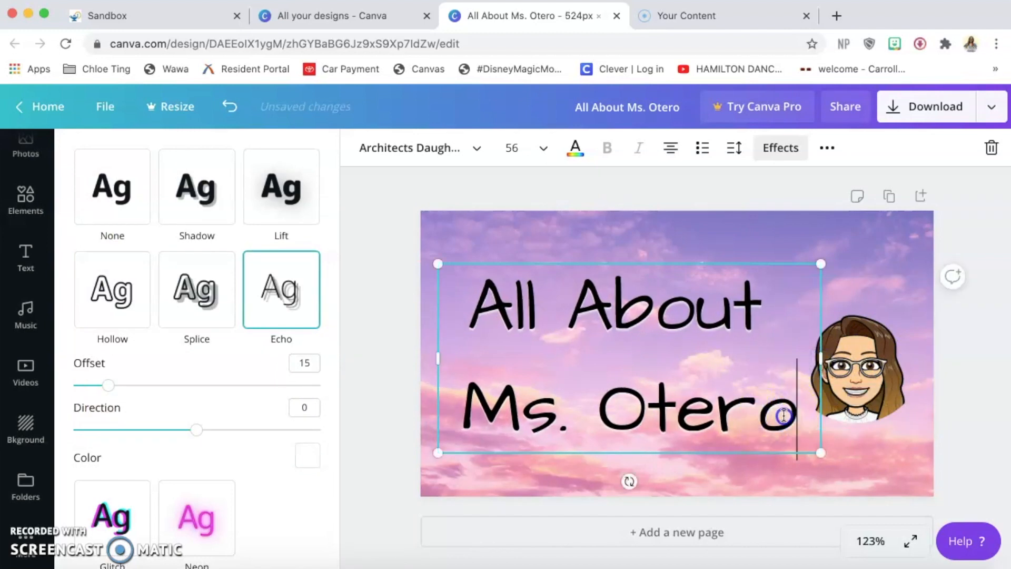
pyautogui.click(979, 226)
pyautogui.click(981, 227)
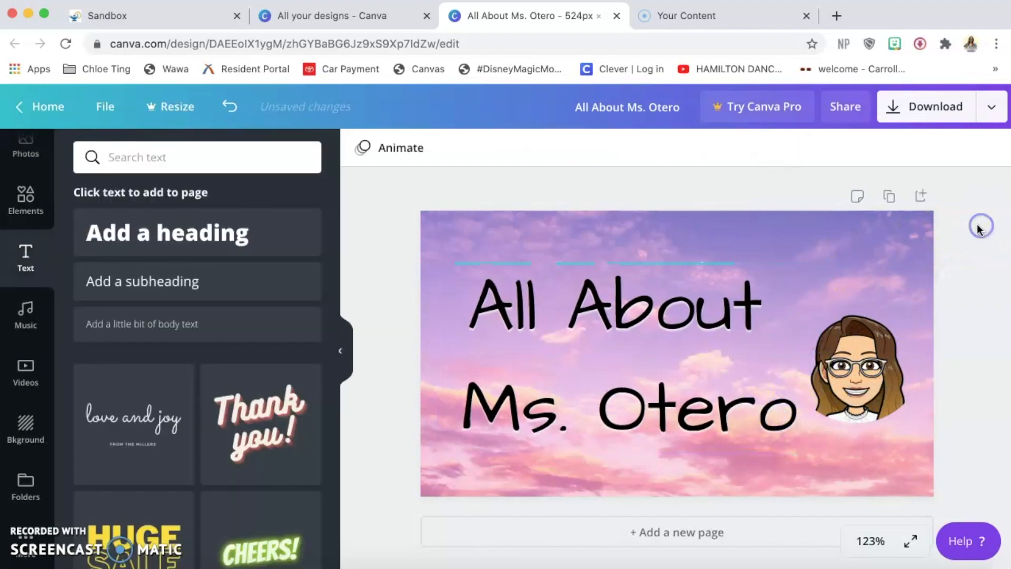
# Download the finished "All About" graphic as a PNG and close the referral dialog.
pyautogui.click(912, 106)
pyautogui.click(873, 380)
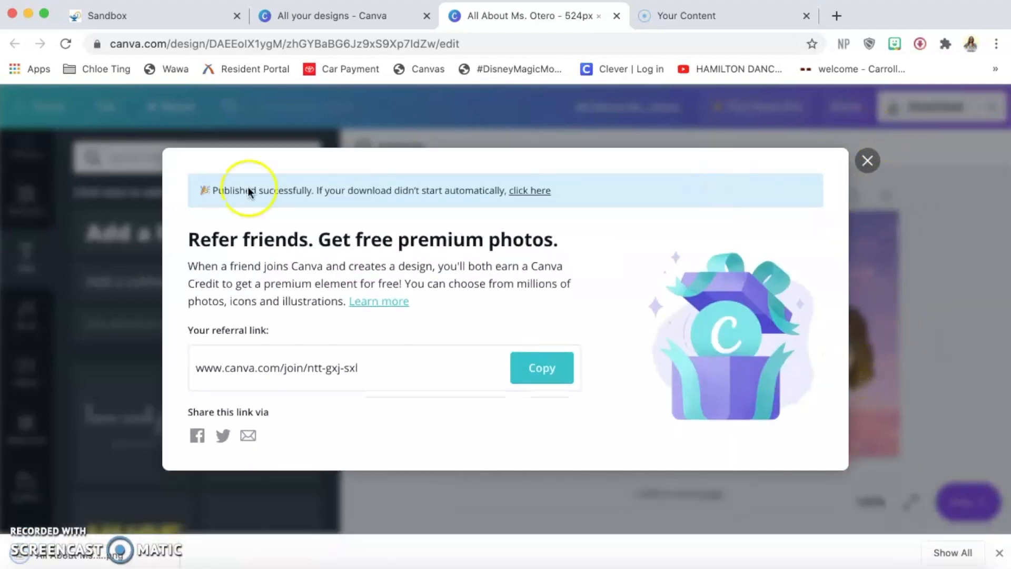
pyautogui.click(866, 161)
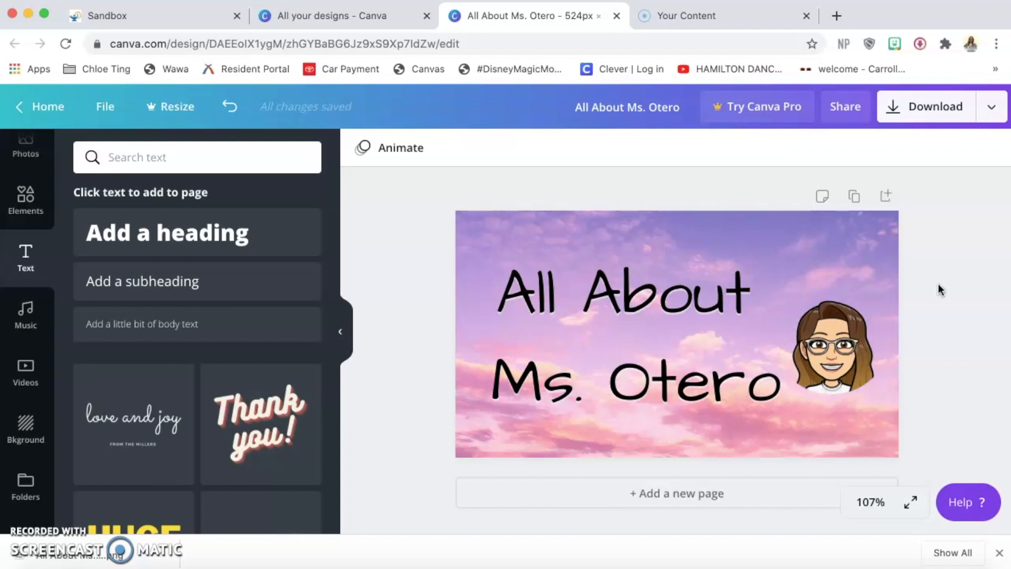
pyautogui.click(54, 542)
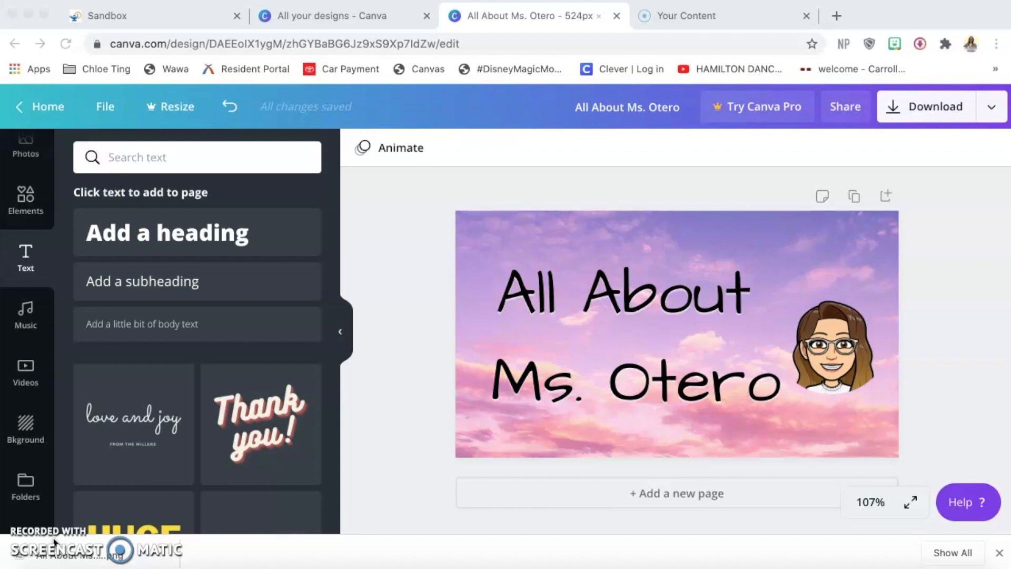
pyautogui.click(440, 490)
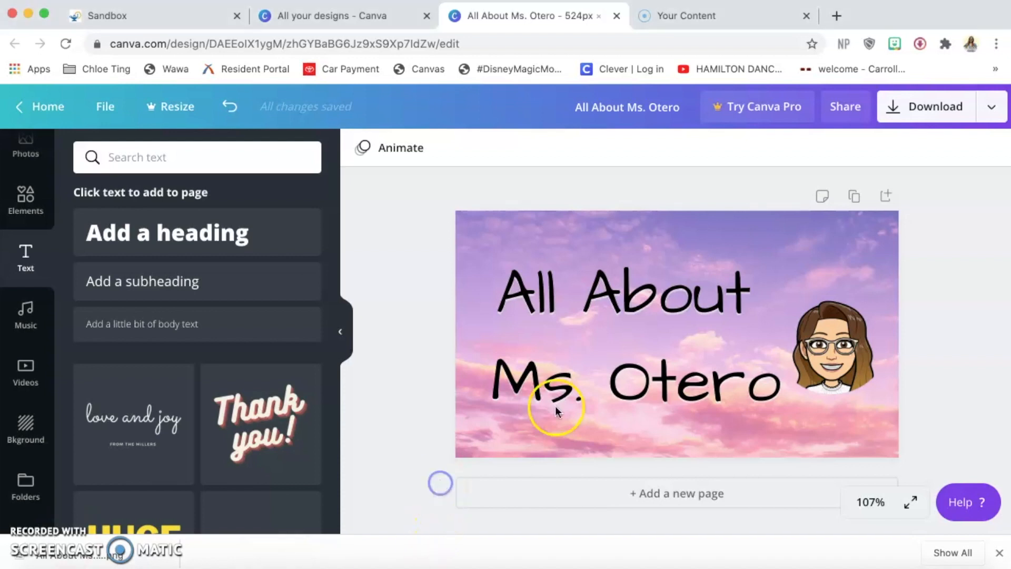
# Duplicate the page with the finished graphic and go to page 2.
pyautogui.click(855, 198)
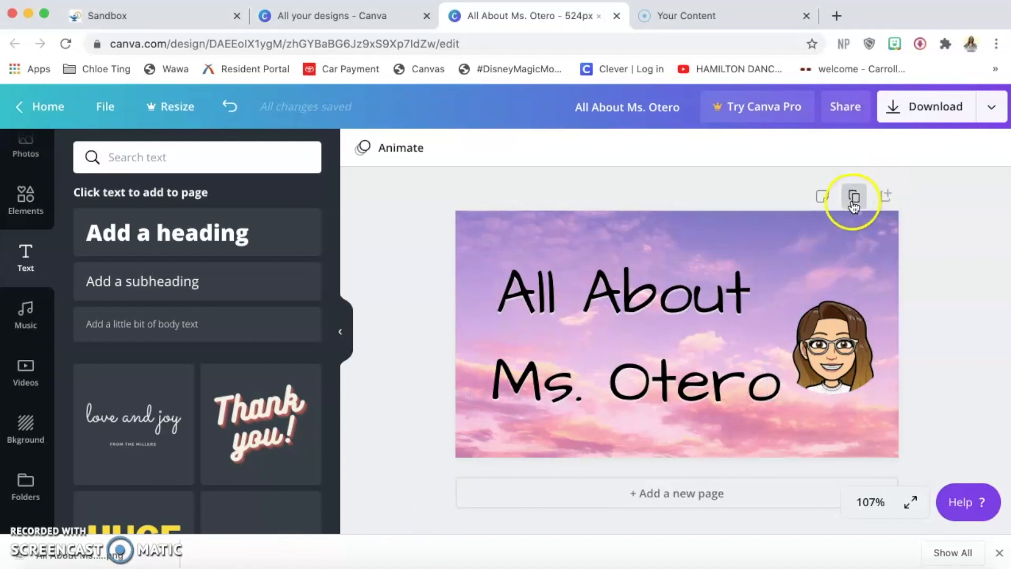
pyautogui.moveTo(1006, 339); pyautogui.dragTo(1000, 277)
pyautogui.scroll(-5, 972, 279)
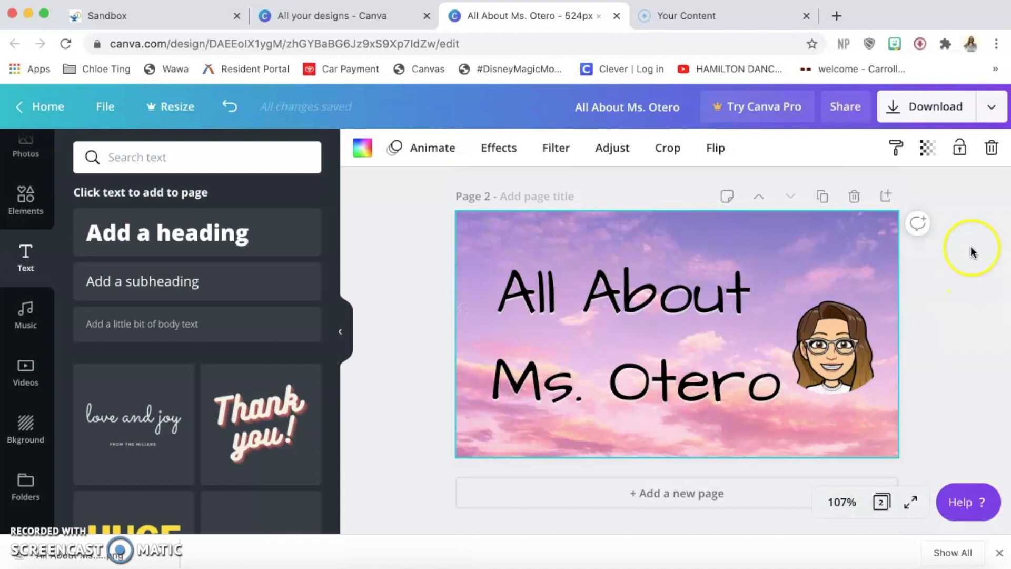
# Examine the download settings and the options for choosing which pages to export.
pyautogui.click(945, 115)
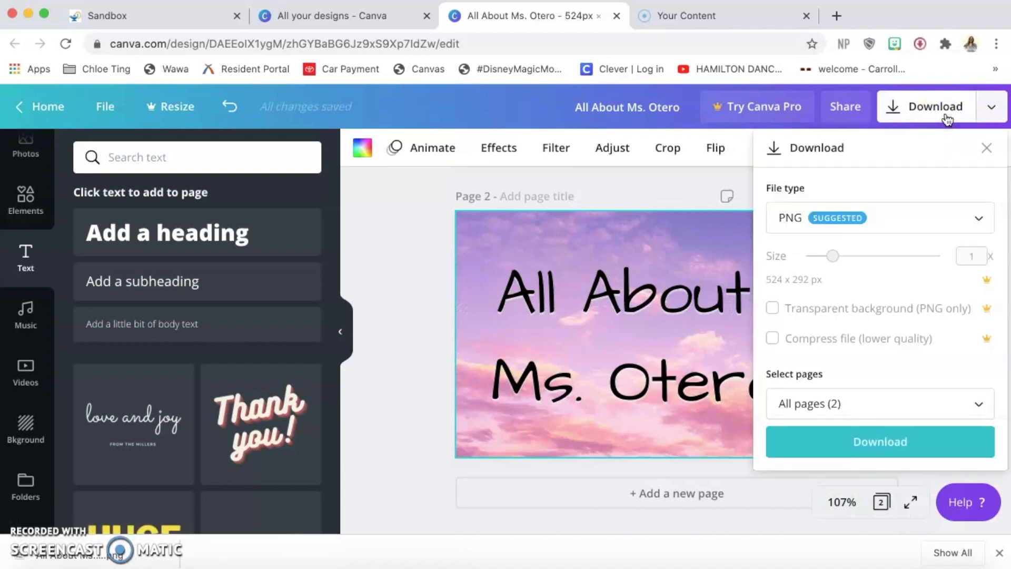
pyautogui.click(898, 409)
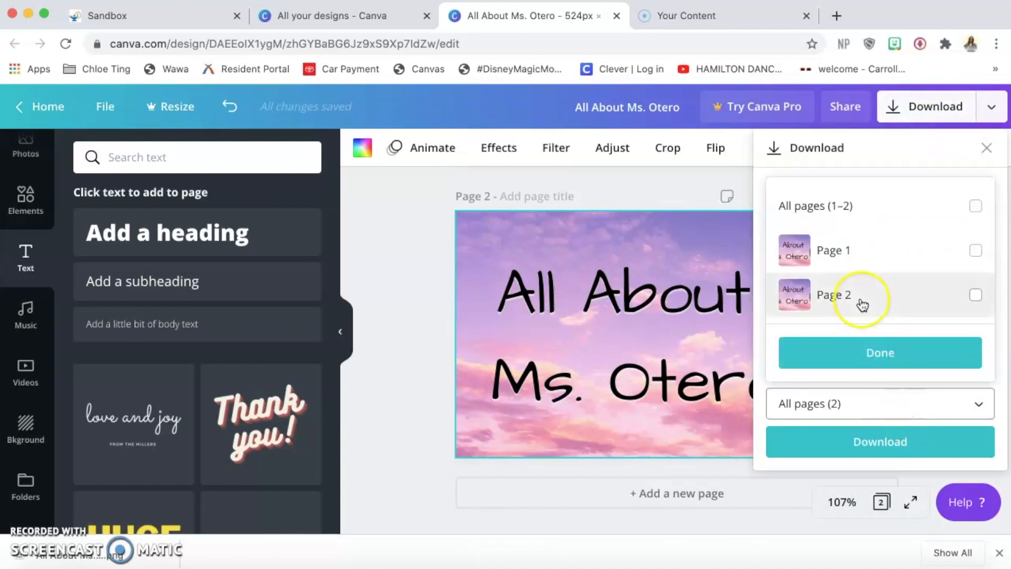
pyautogui.click(878, 288)
pyautogui.click(658, 95)
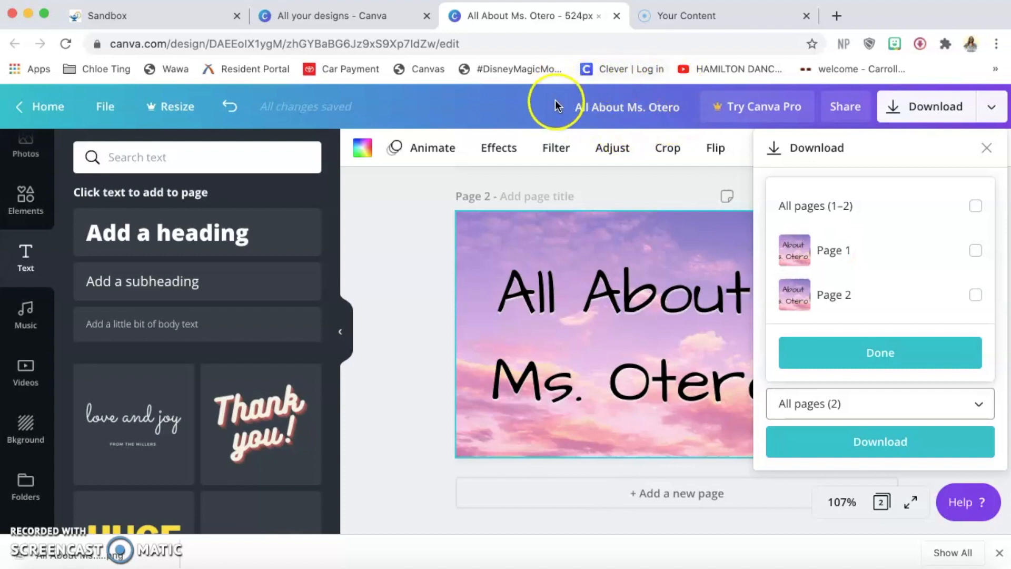
# Replace the whole two-line heading on page 2 with "Zoom" and deselect it.
pyautogui.click(634, 316)
pyautogui.tripleClick(634, 316)
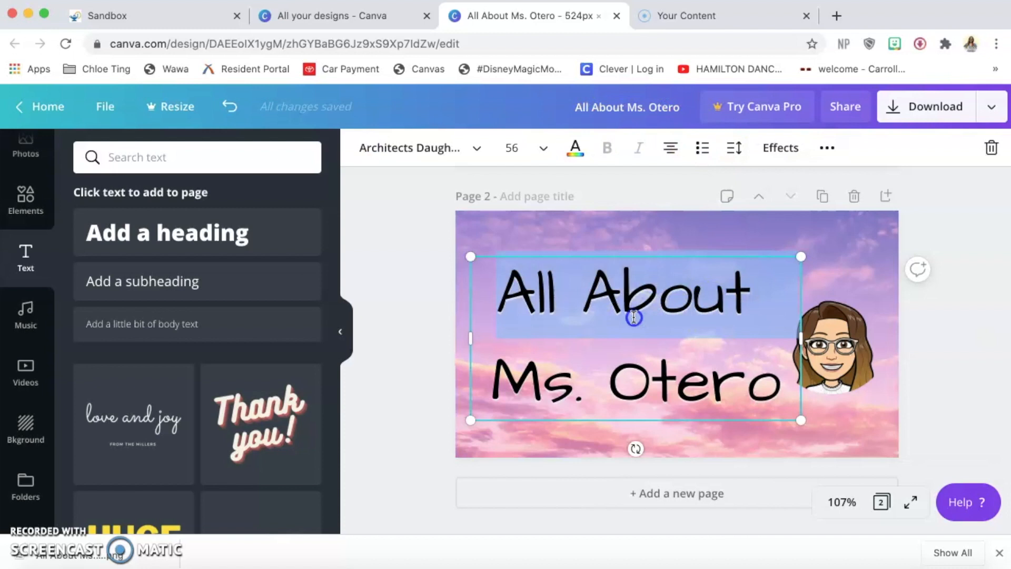
pyautogui.click(747, 372)
pyautogui.moveTo(777, 380); pyautogui.dragTo(498, 319)
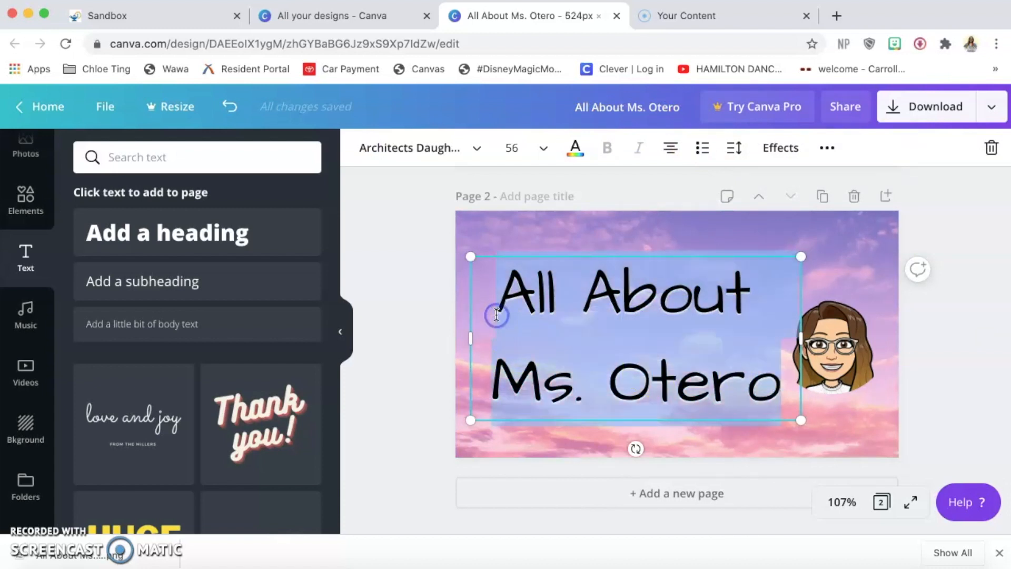
pyautogui.write('Zoom')
pyautogui.click(950, 338)
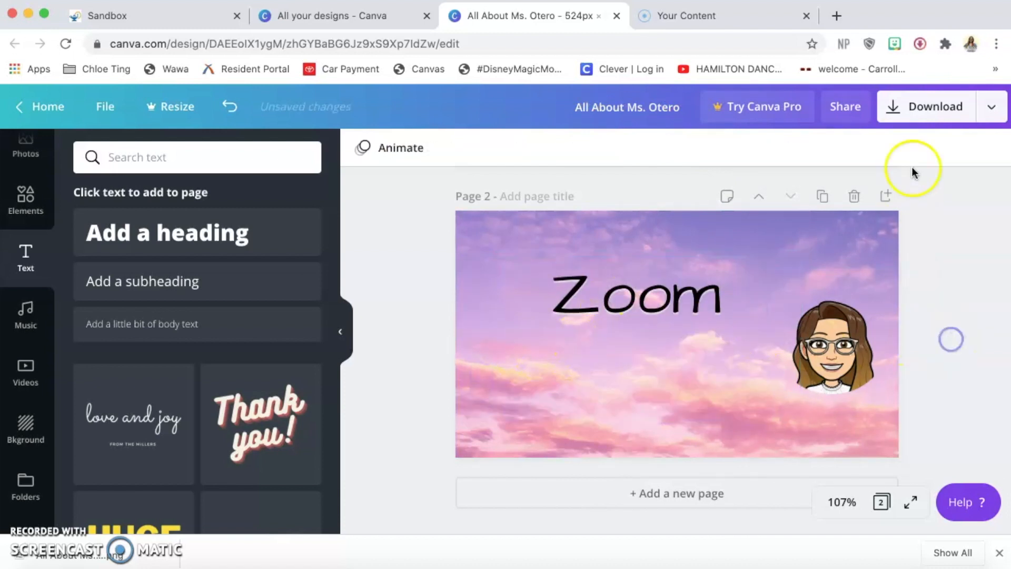
# Download only page 2 as a PNG and close the Pro trial offer.
pyautogui.click(932, 105)
pyautogui.click(862, 401)
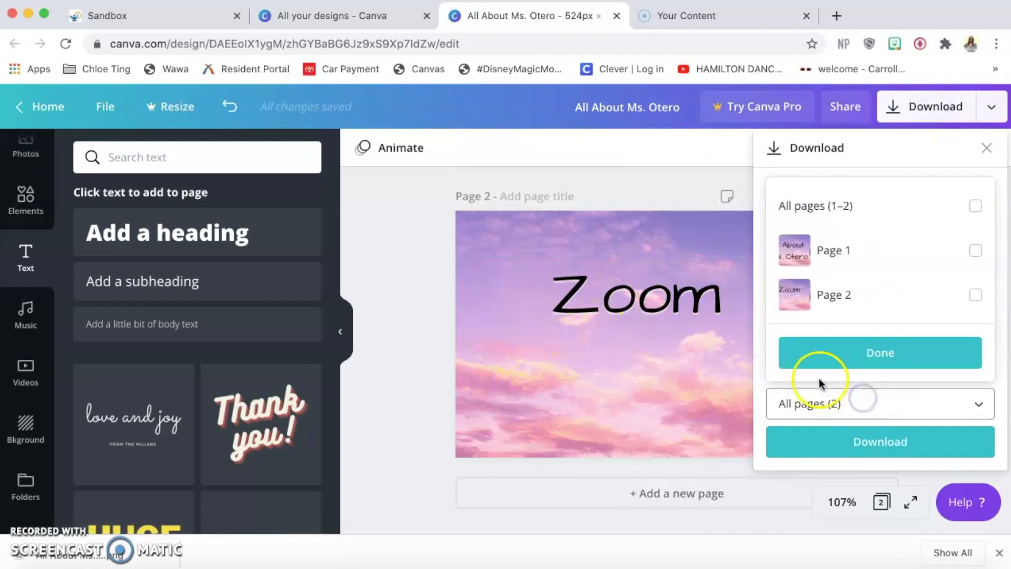
pyautogui.click(819, 295)
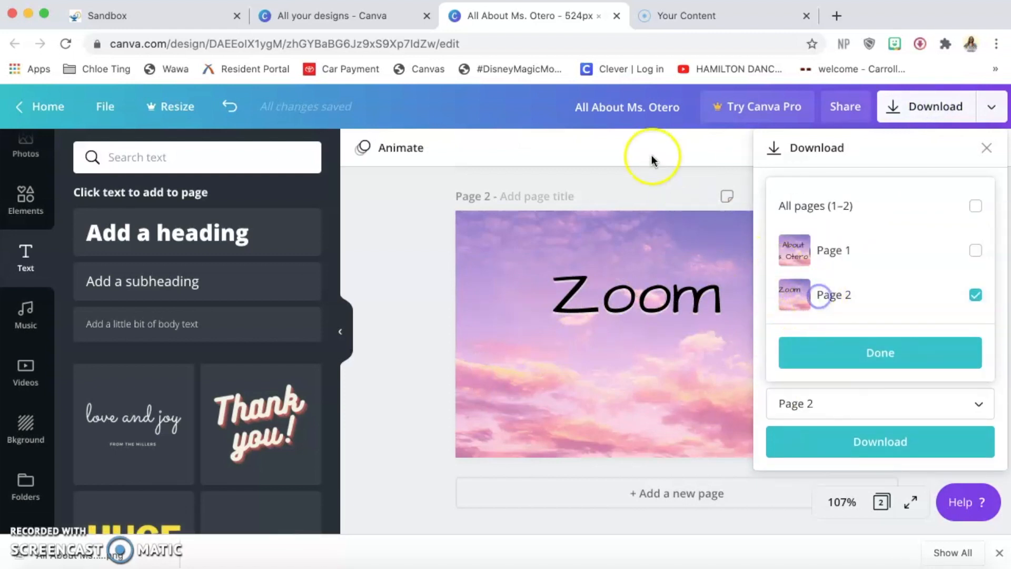
pyautogui.click(864, 353)
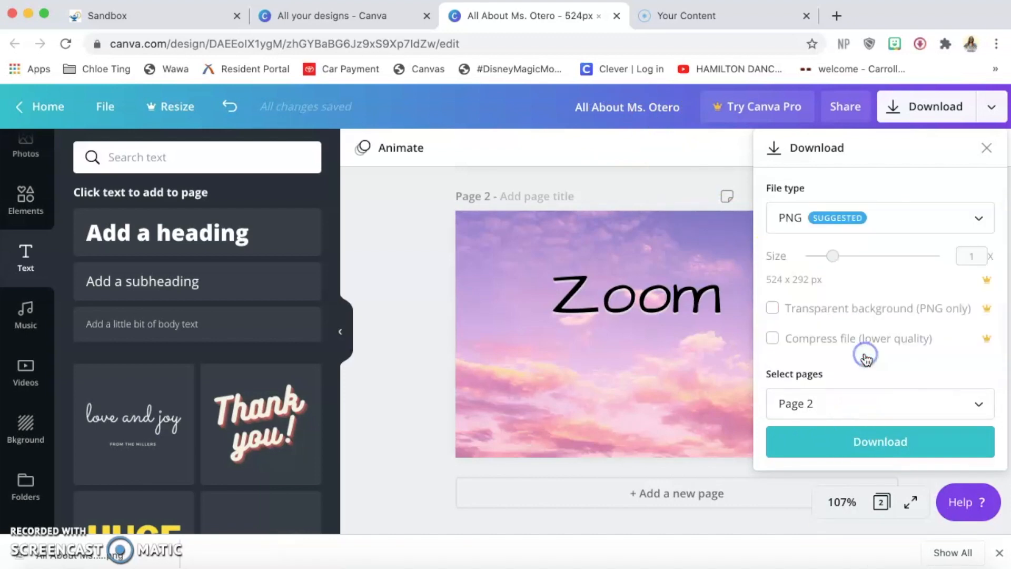
pyautogui.click(869, 441)
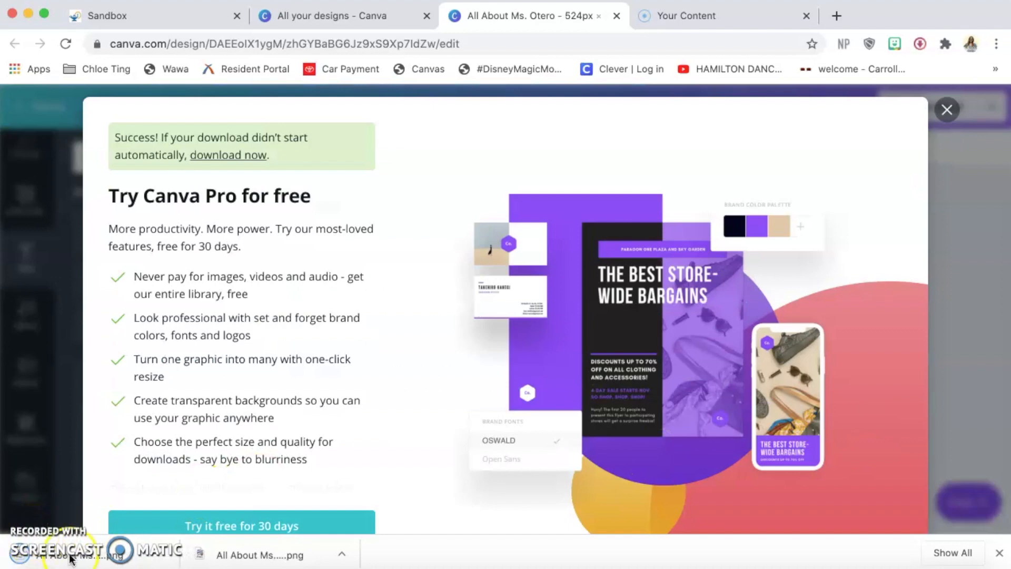
pyautogui.click(948, 111)
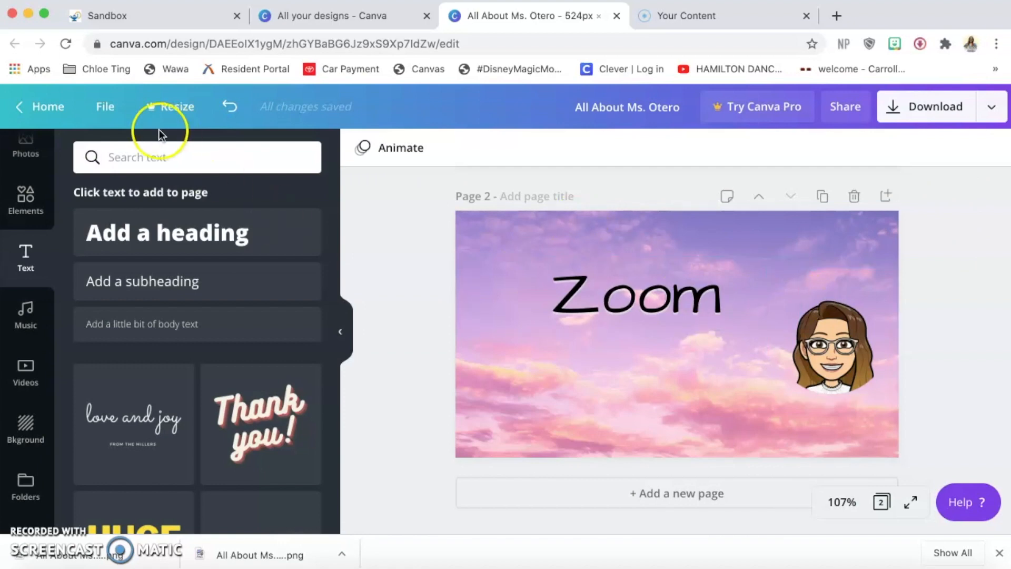
# Go to the list of all designs, open the "All About" graphic to check its pages, and close its browser tab.
pyautogui.click(45, 107)
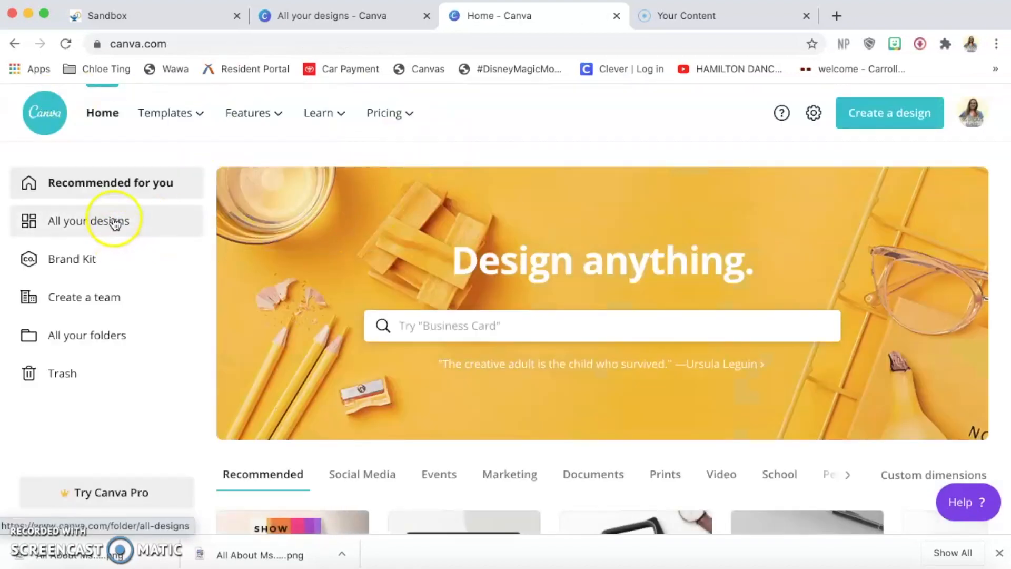
pyautogui.click(115, 222)
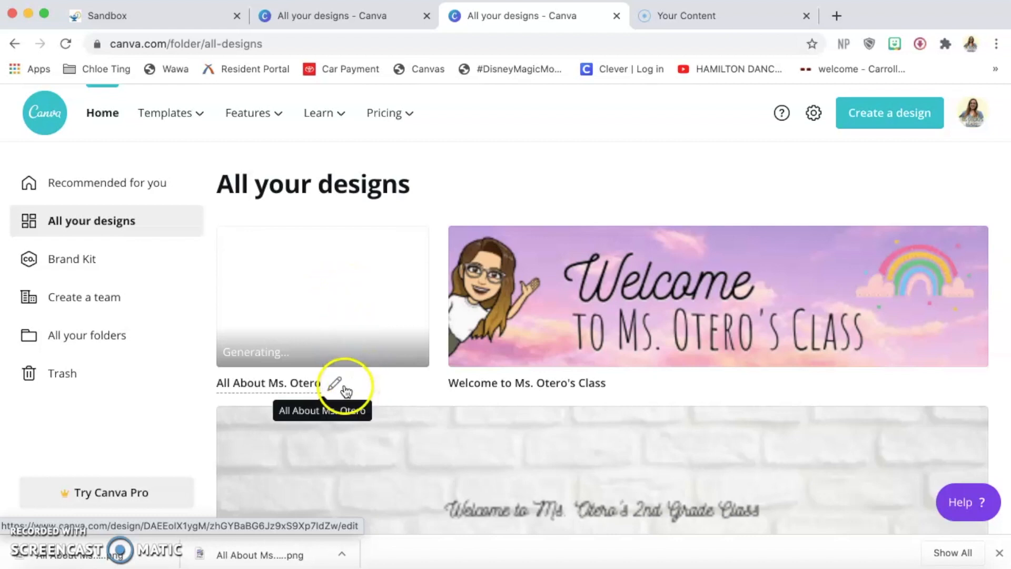
pyautogui.click(359, 321)
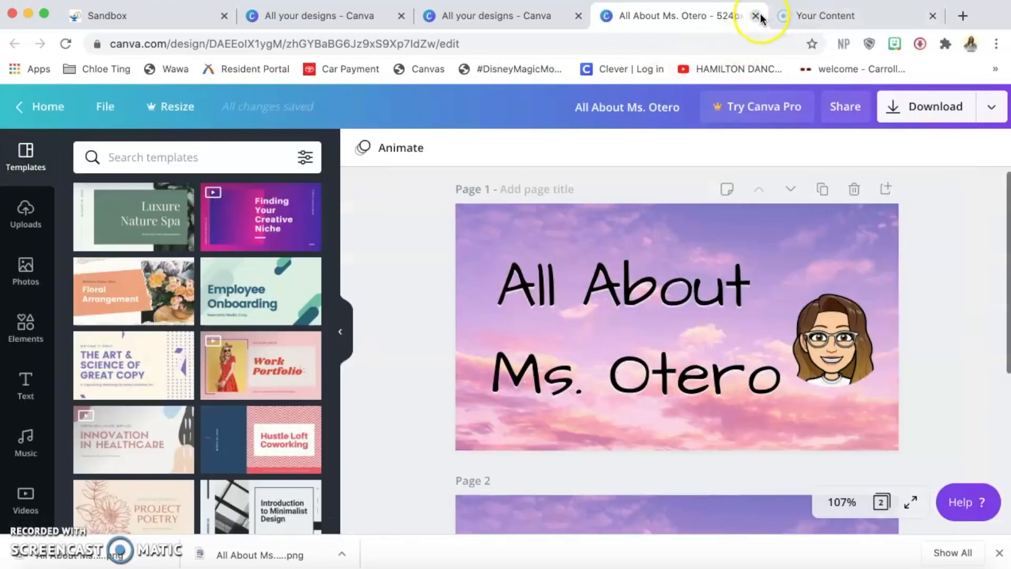
pyautogui.click(756, 16)
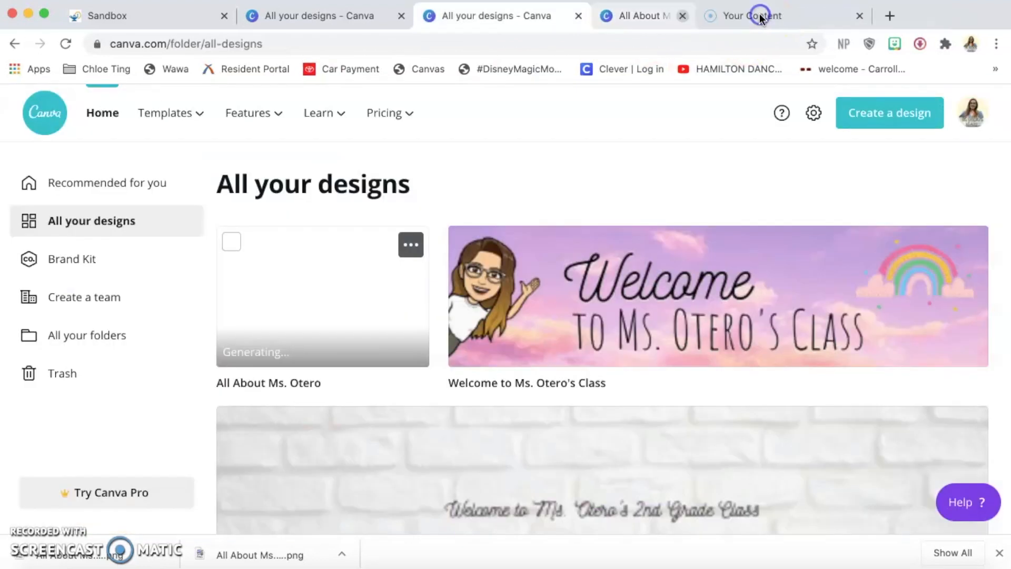
pyautogui.scroll(-1, 686, 172)
pyautogui.scroll(1, 941, 247)
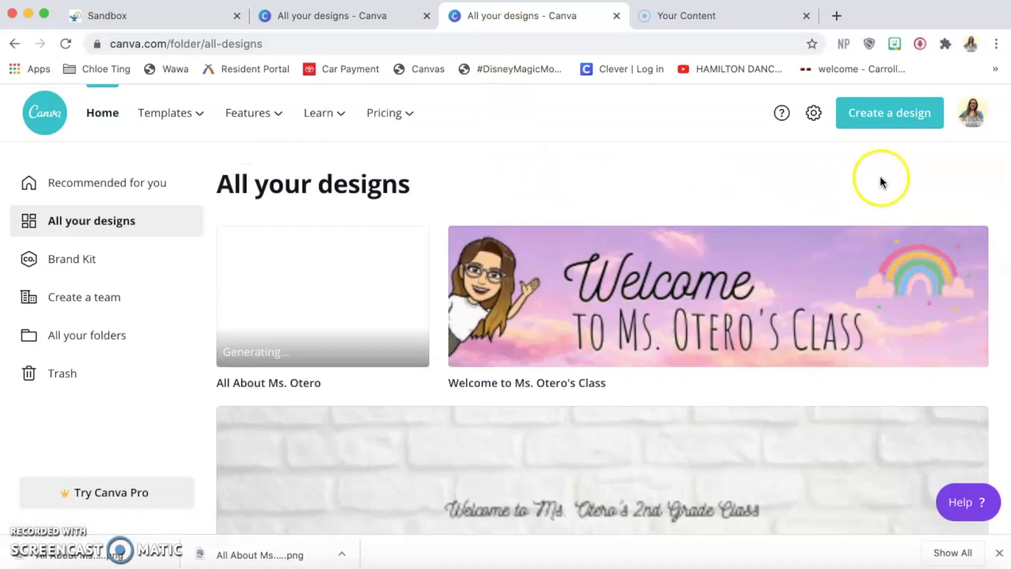
# Make a copy of the class welcome banner from the list of all designs.
pyautogui.click(973, 237)
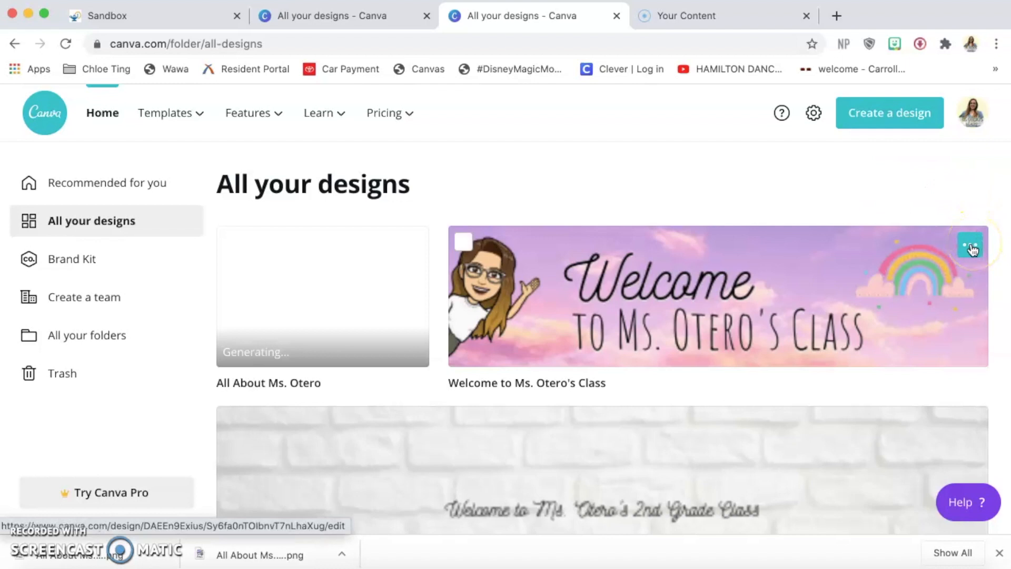
pyautogui.click(970, 252)
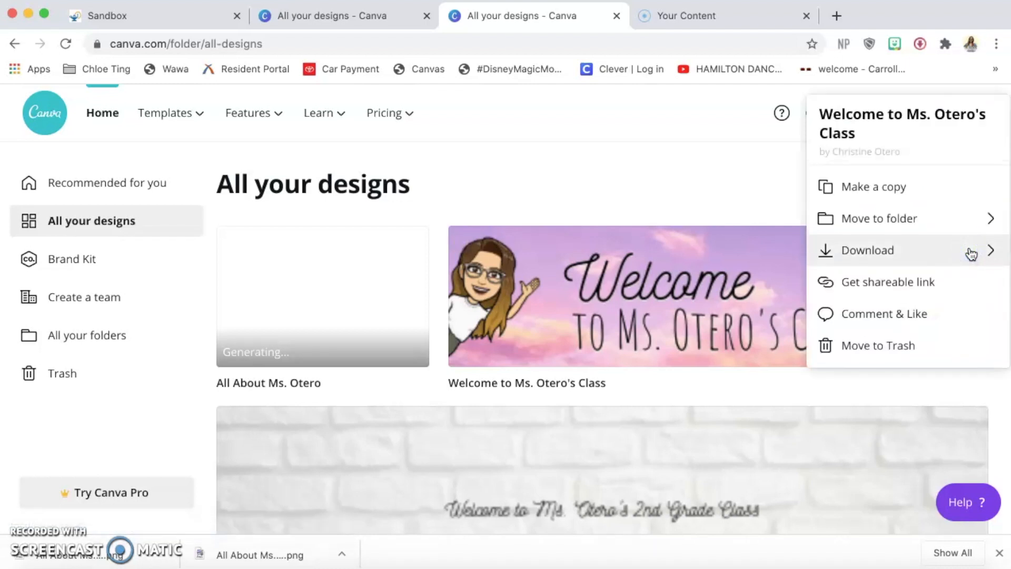
pyautogui.click(936, 189)
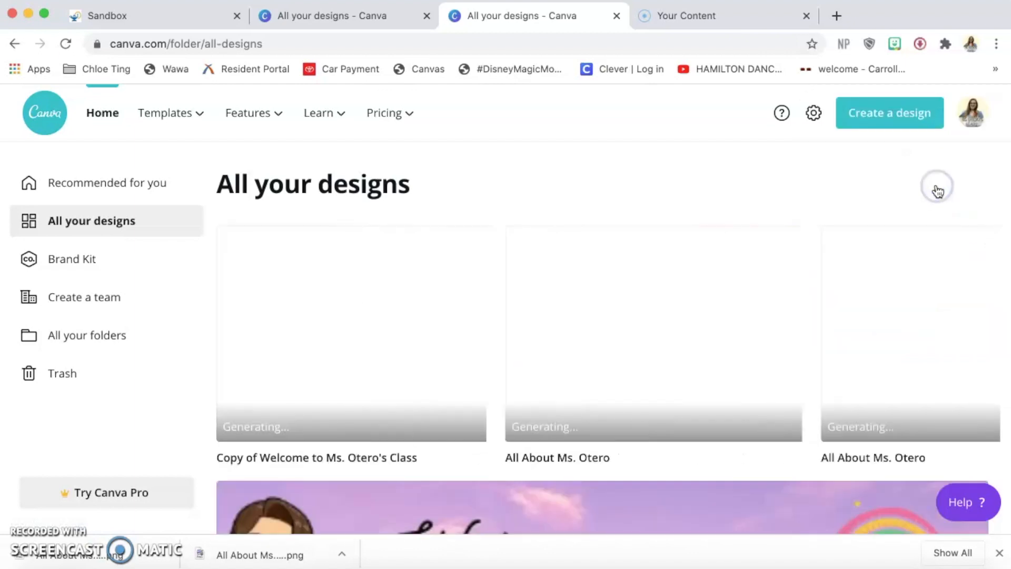
pyautogui.scroll(-1, 716, 161)
pyautogui.scroll(-5, 495, 478)
pyautogui.scroll(5, 527, 343)
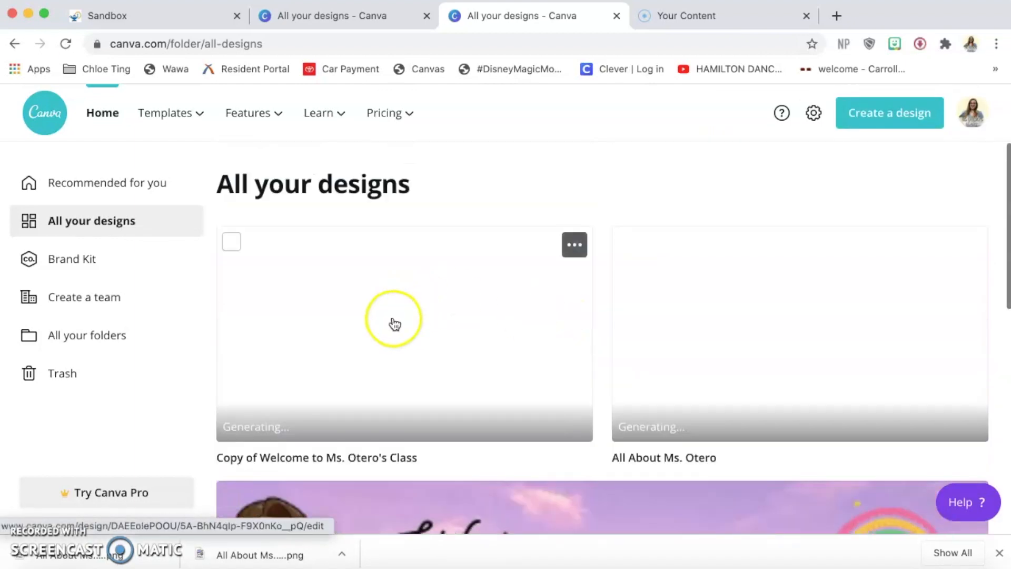
# Open the copied welcome banner and rename the design "Click here to start".
pyautogui.click(395, 324)
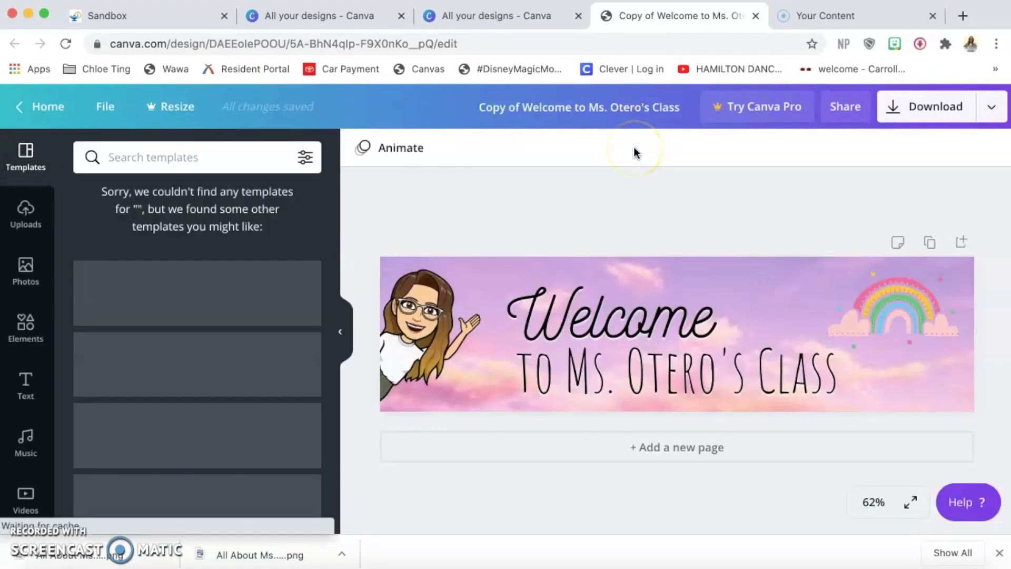
pyautogui.click(587, 105)
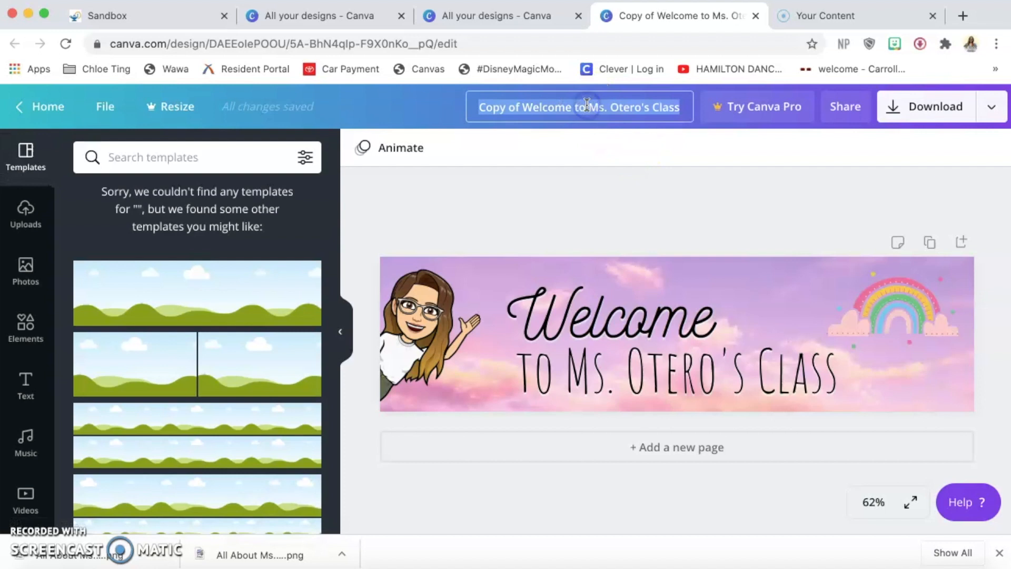
pyautogui.write('Click here')
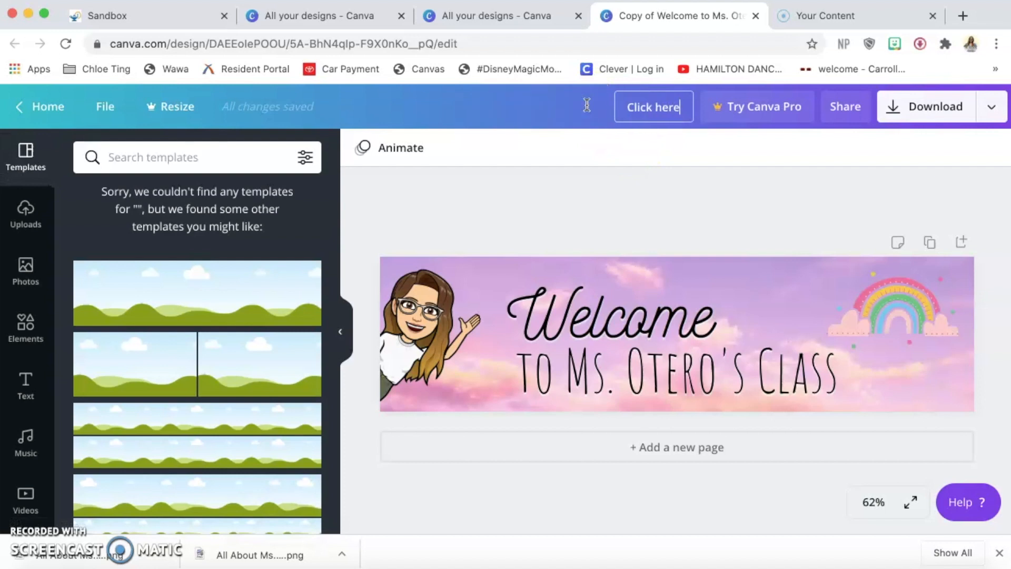
pyautogui.write(' to start')
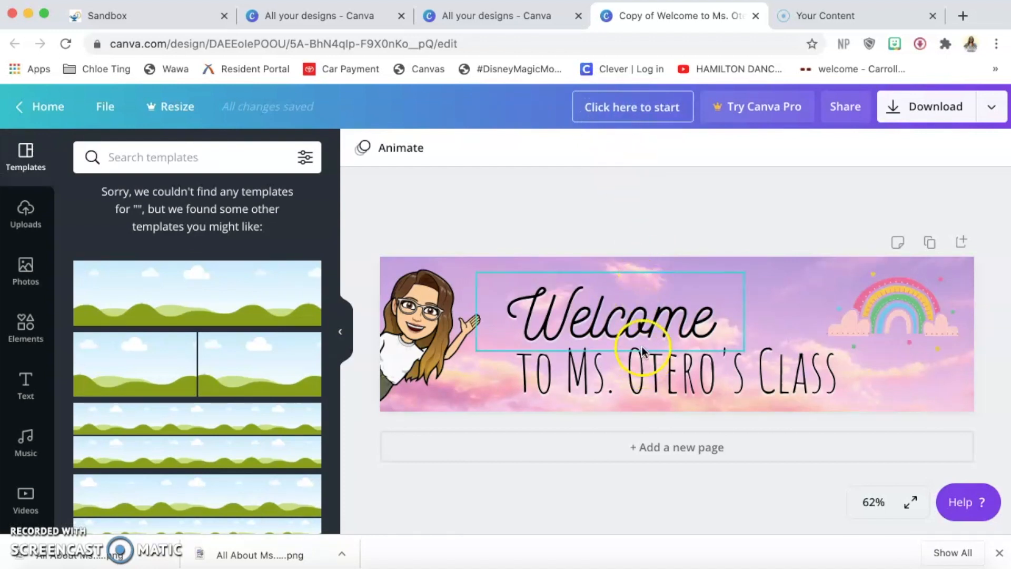
# Remove the "Welcome" text from the copied banner and undo the accidental deletion of the sky background.
pyautogui.click(643, 316)
pyautogui.doubleClick(643, 313)
pyautogui.press('BackSpace')
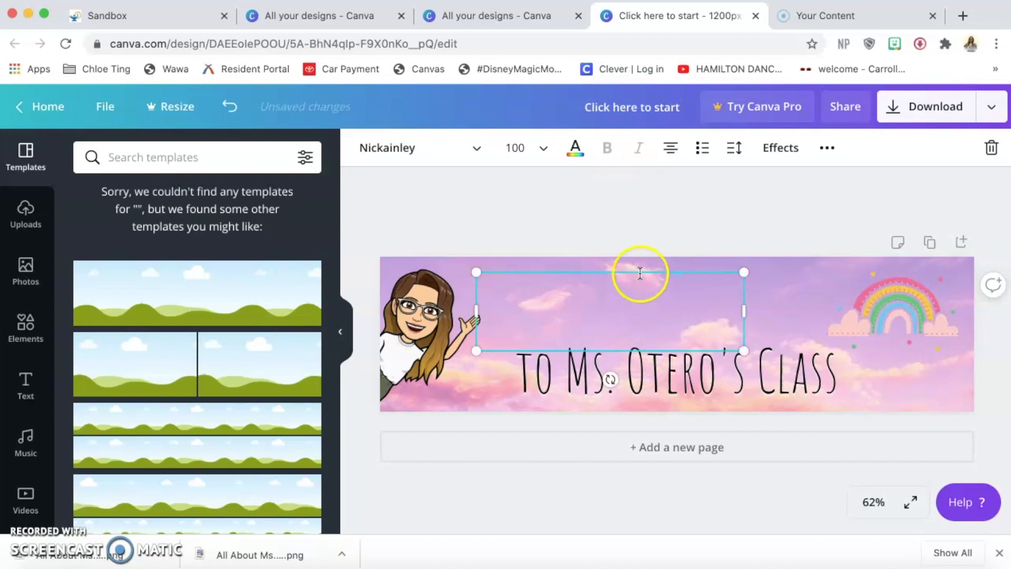
pyautogui.click(640, 271)
pyautogui.press('Delete')
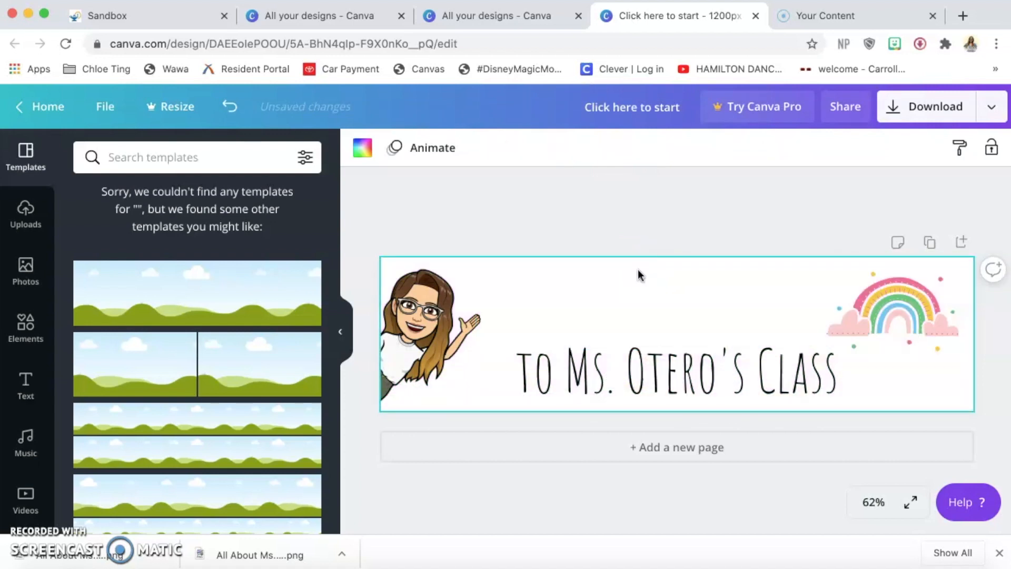
pyautogui.click(229, 107)
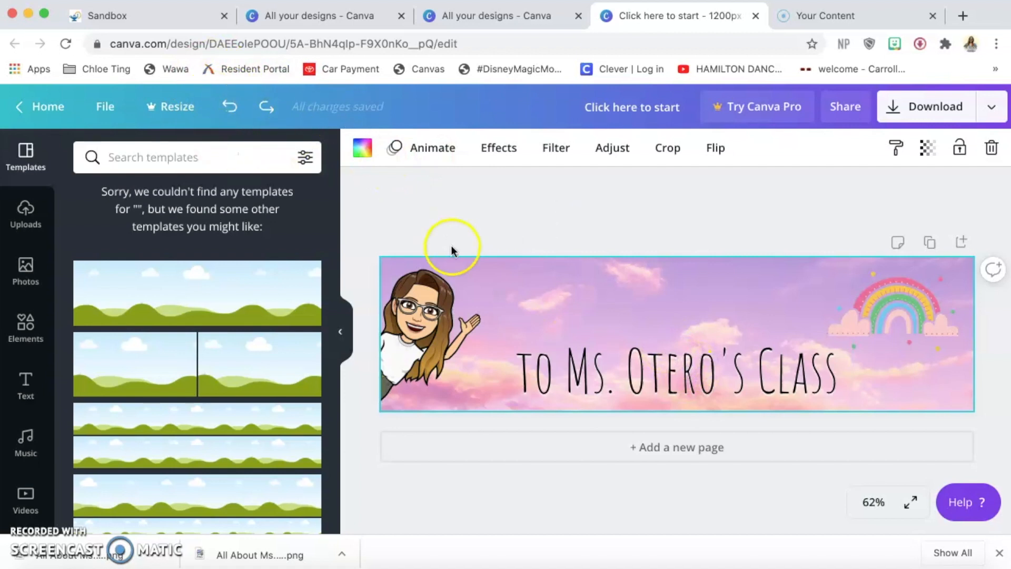
# Replace the remaining banner text with "Click here to start" and move it to the exact centre of the banner.
pyautogui.click(611, 368)
pyautogui.click(612, 370)
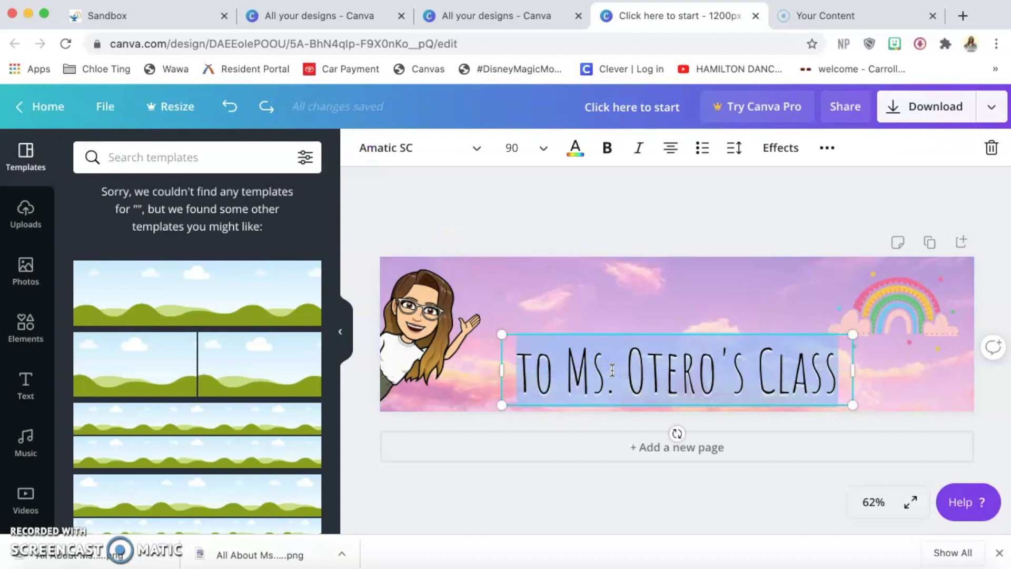
pyautogui.write('Click here to start')
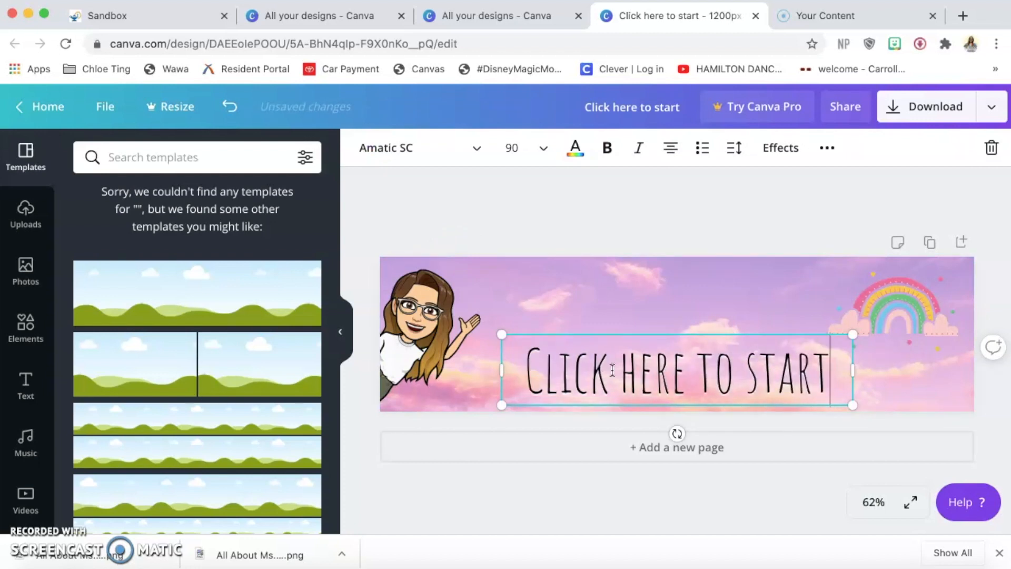
pyautogui.click(649, 220)
pyautogui.moveTo(650, 371); pyautogui.dragTo(651, 335)
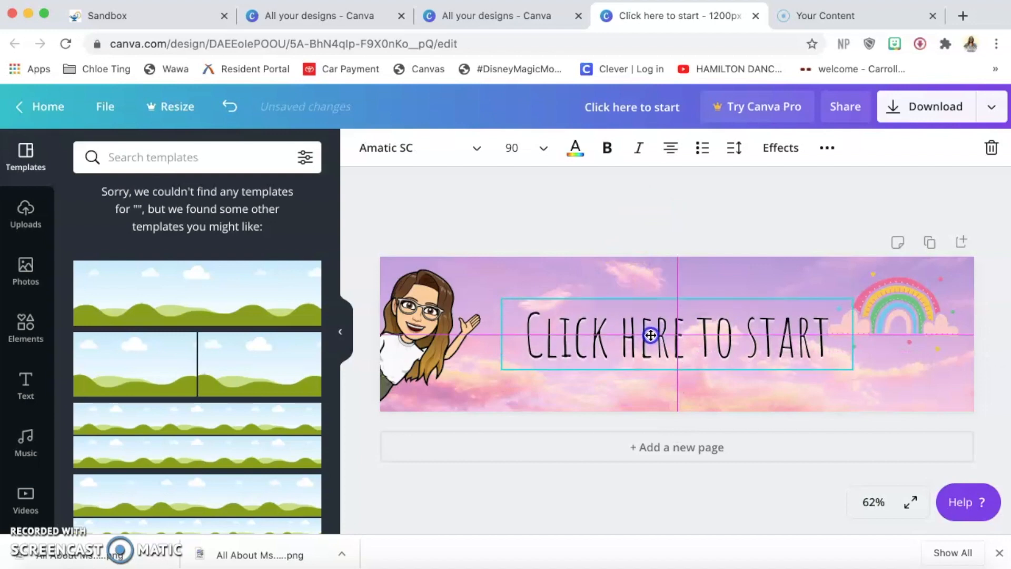
# Download the "Click here to start" banner as a PNG and close the Pro trial offer.
pyautogui.click(925, 108)
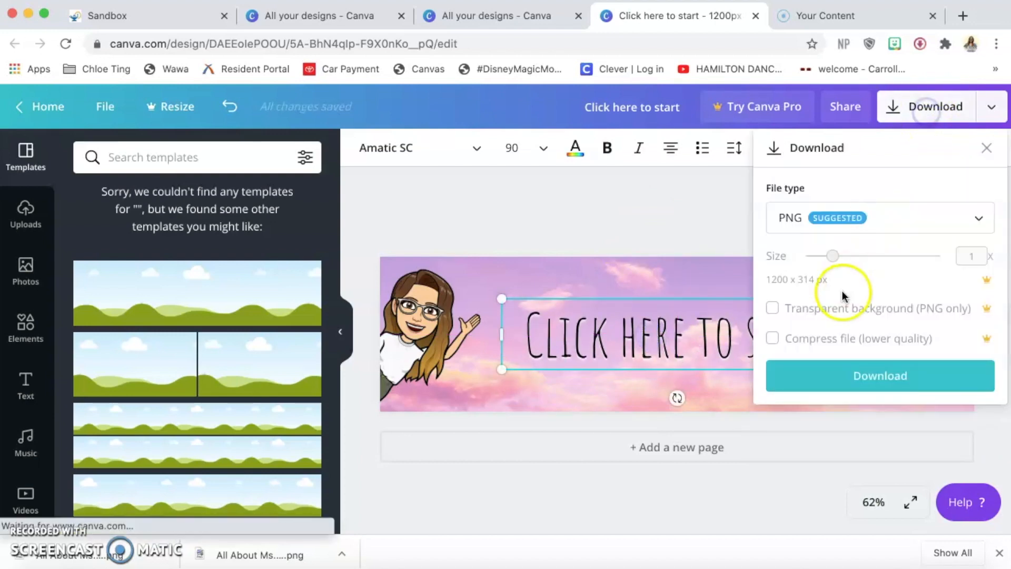
pyautogui.click(866, 375)
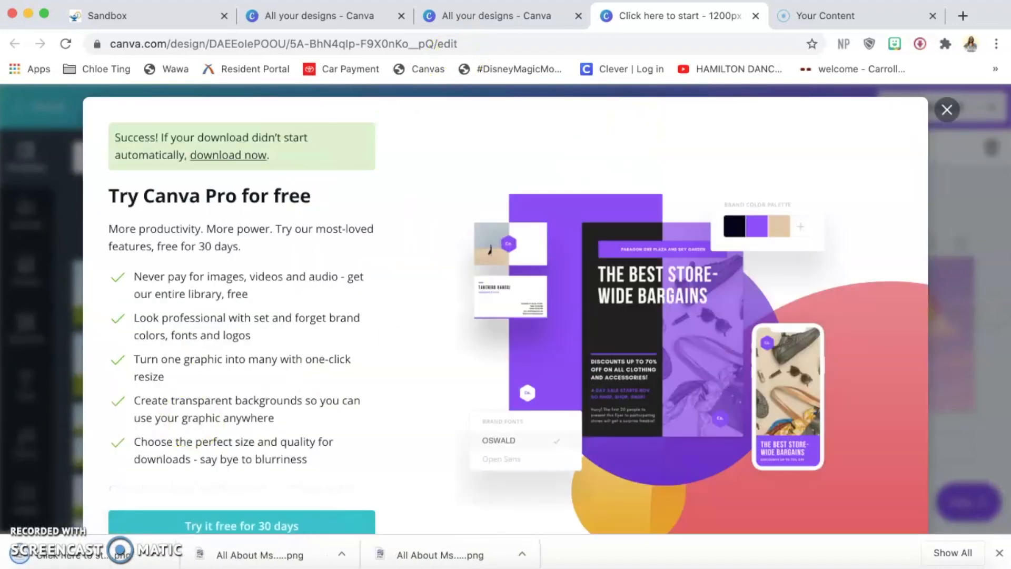
pyautogui.click(478, 15)
pyautogui.click(591, 16)
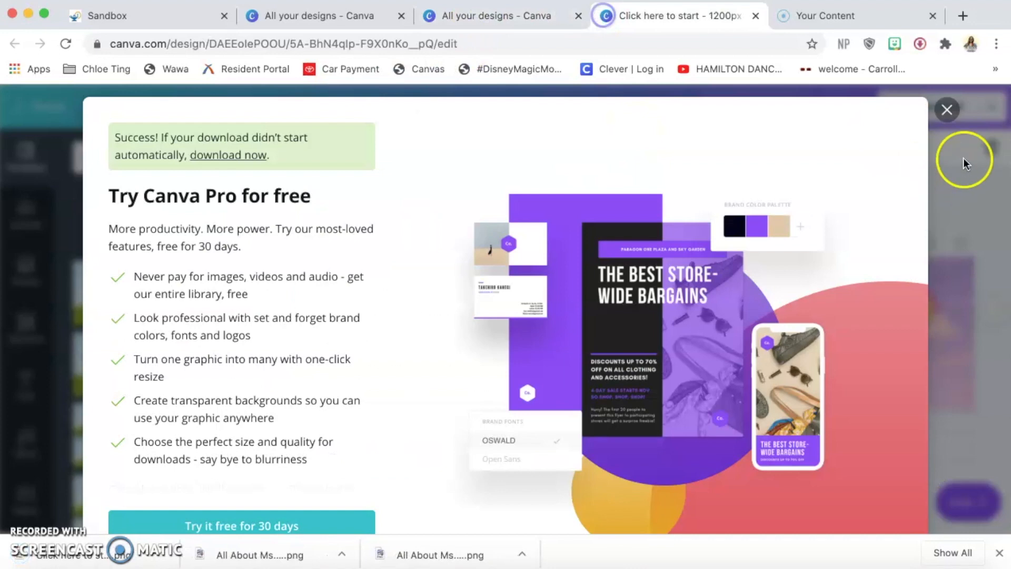
pyautogui.click(952, 114)
# Return to the list of all designs, look through it, and reopen the "Click here to start" banner.
pyautogui.click(48, 118)
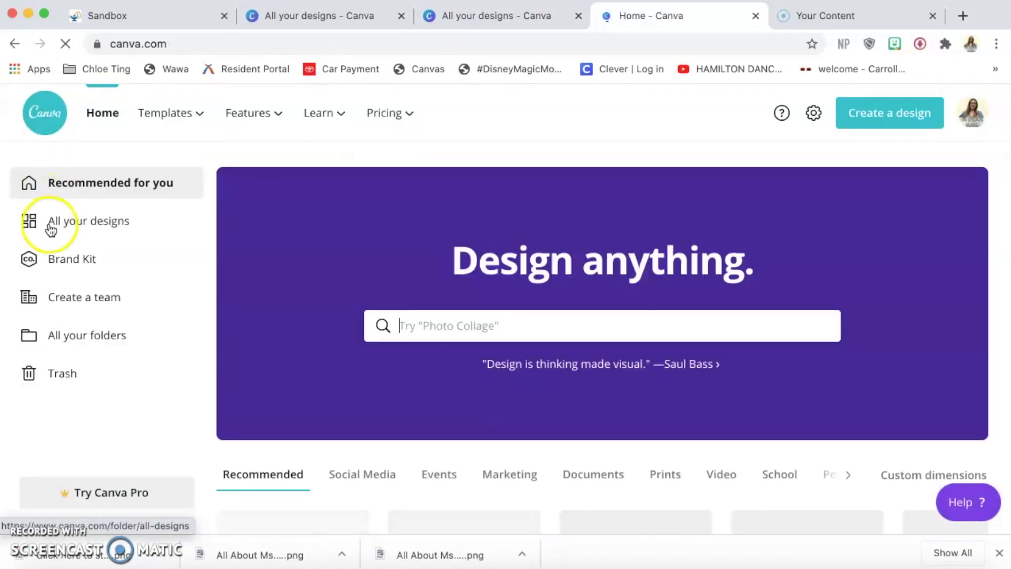
pyautogui.click(50, 223)
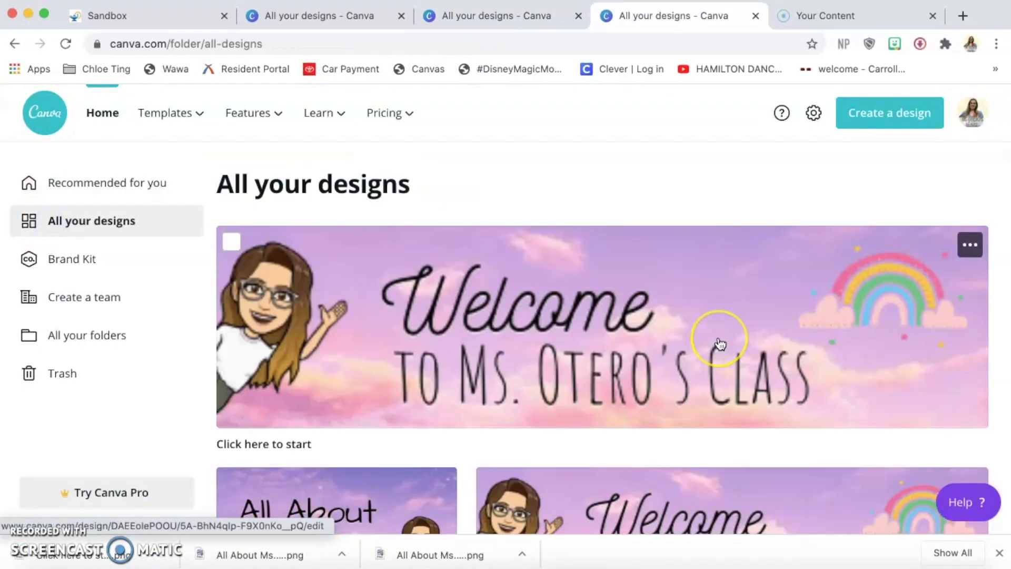
pyautogui.scroll(-4, 717, 339)
pyautogui.scroll(3, 944, 291)
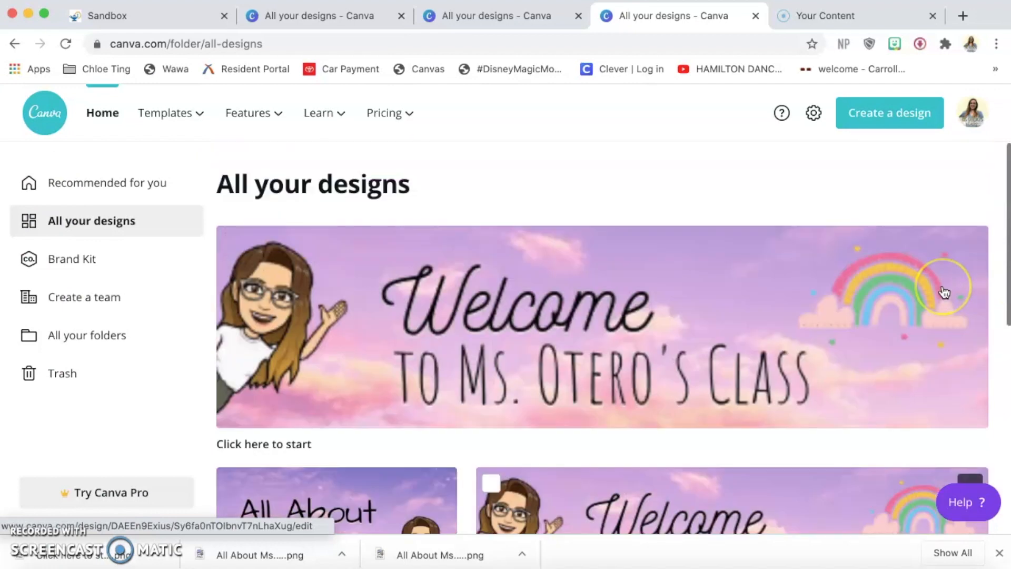
pyautogui.scroll(-2, 944, 291)
pyautogui.scroll(2, 944, 292)
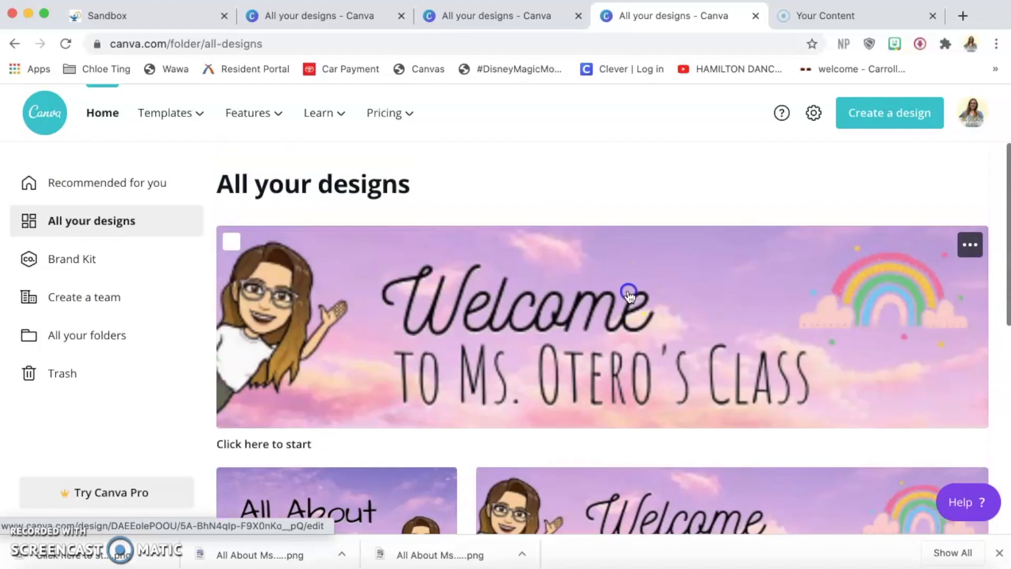
pyautogui.click(629, 297)
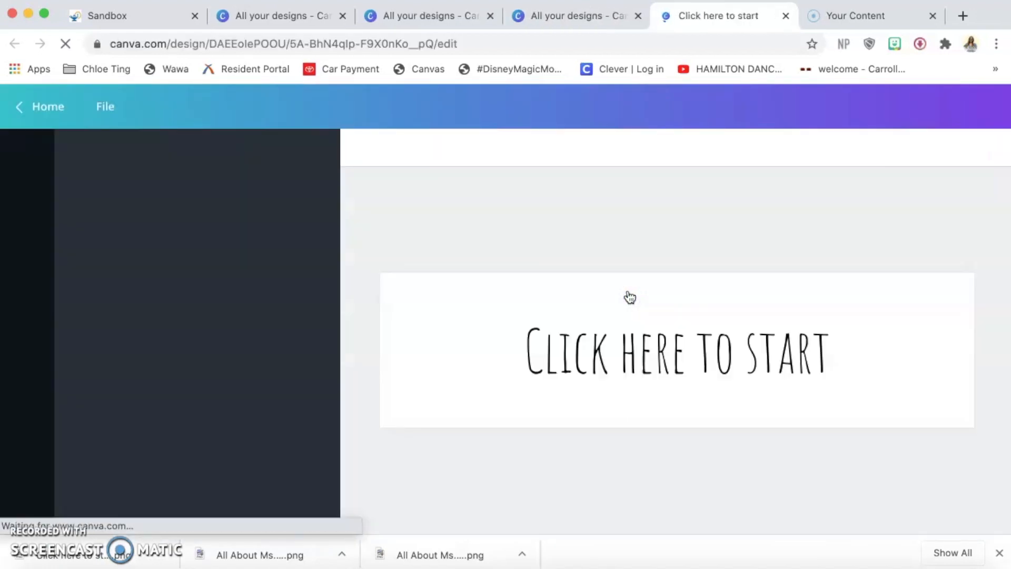
# Close the reopened "Click here to start" banner and look through the list of all designs.
pyautogui.click(786, 16)
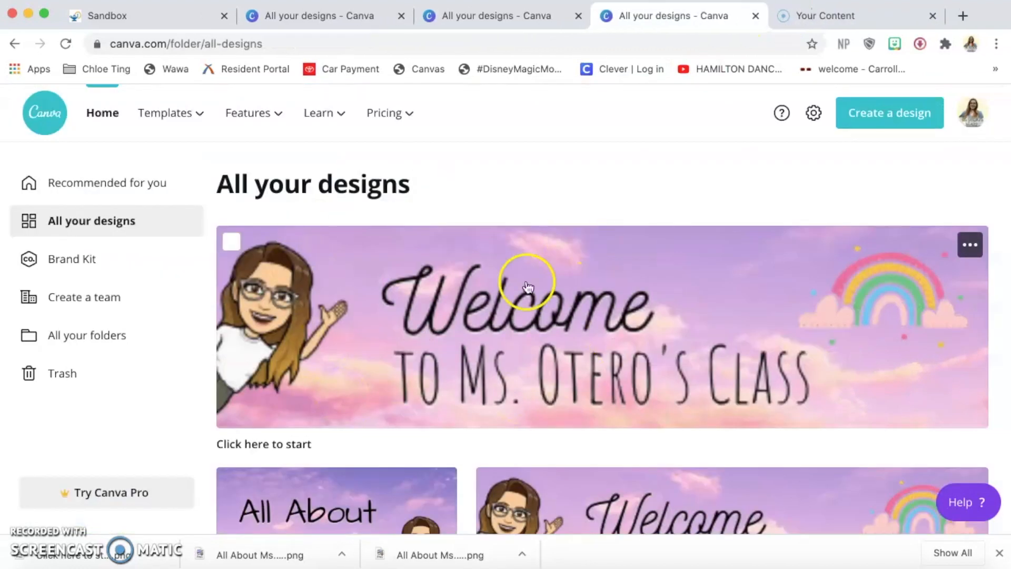
pyautogui.scroll(-4, 590, 405)
pyautogui.scroll(4, 591, 406)
pyautogui.scroll(-2, 591, 406)
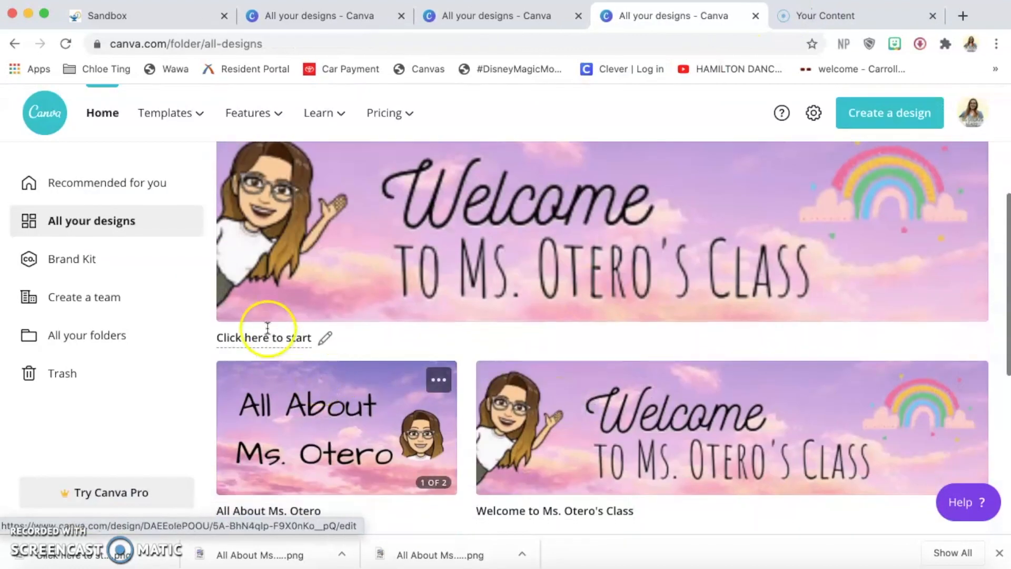
pyautogui.scroll(2, 645, 189)
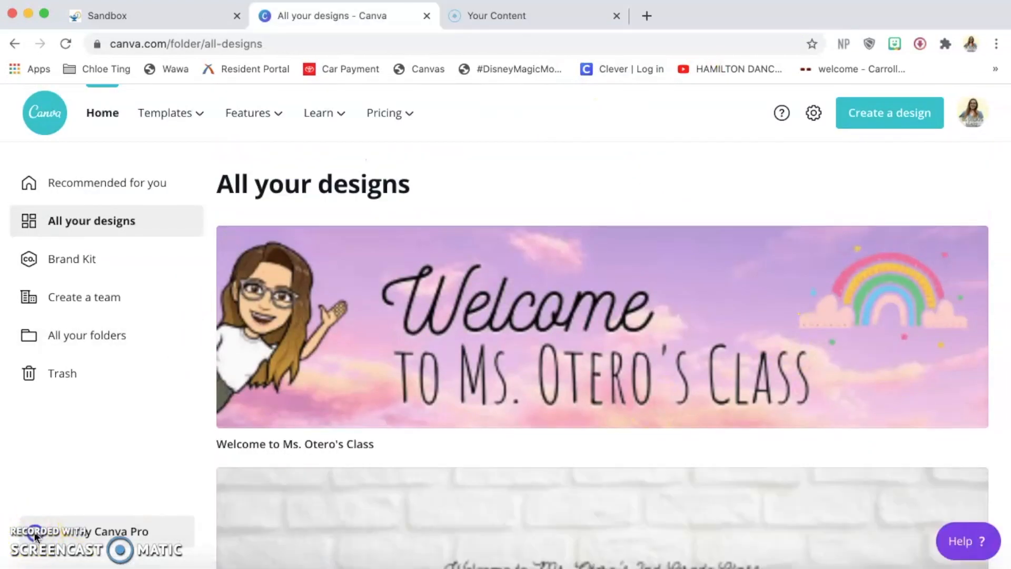
pyautogui.scroll(-1, 534, 188)
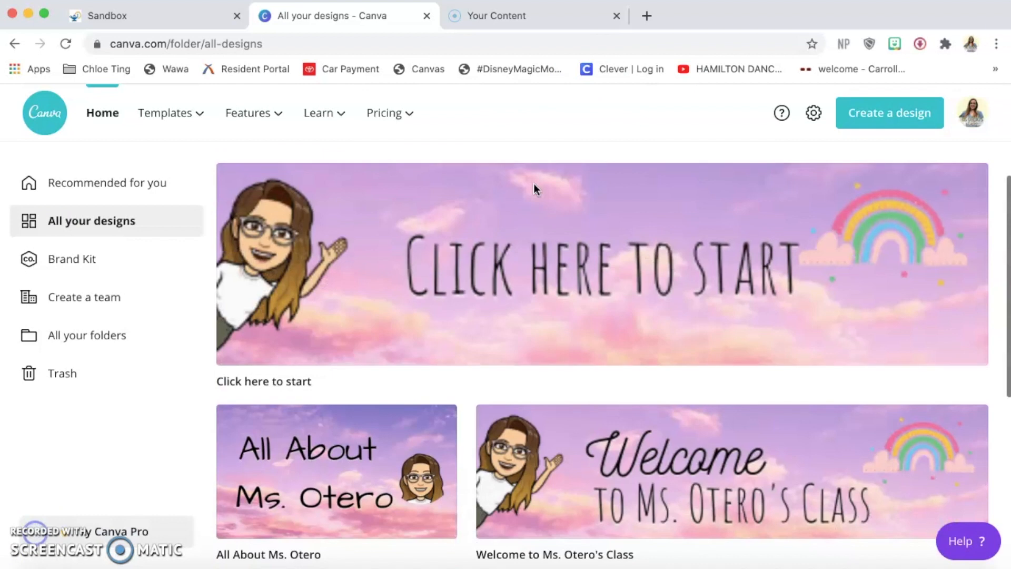
pyautogui.scroll(1, 533, 183)
pyautogui.click(814, 262)
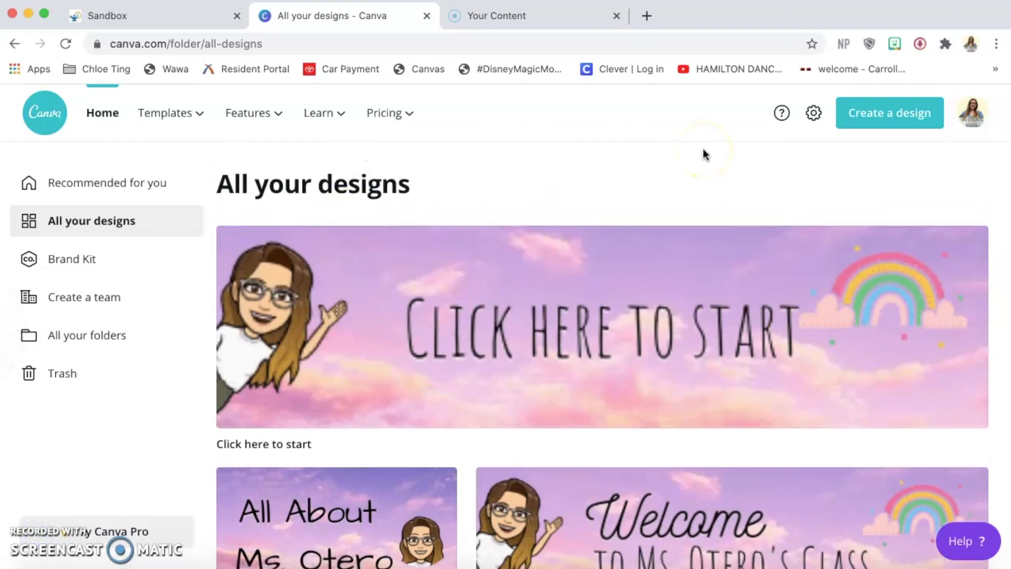
pyautogui.scroll(-1, 704, 149)
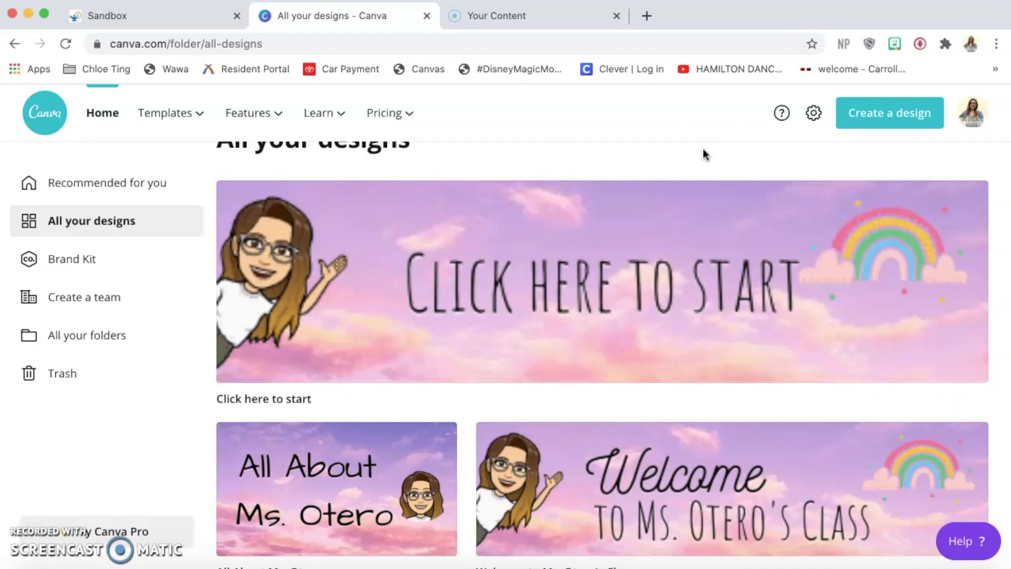
pyautogui.scroll(-3, 703, 150)
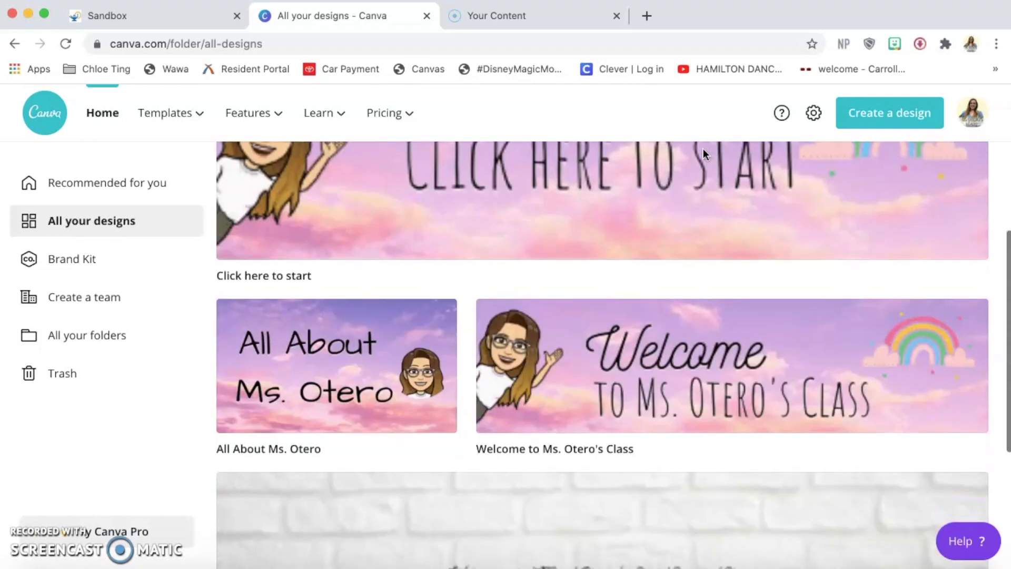
# Make a copy of the "All About" design and delete its second page, the "Zoom" graphic.
pyautogui.click(439, 305)
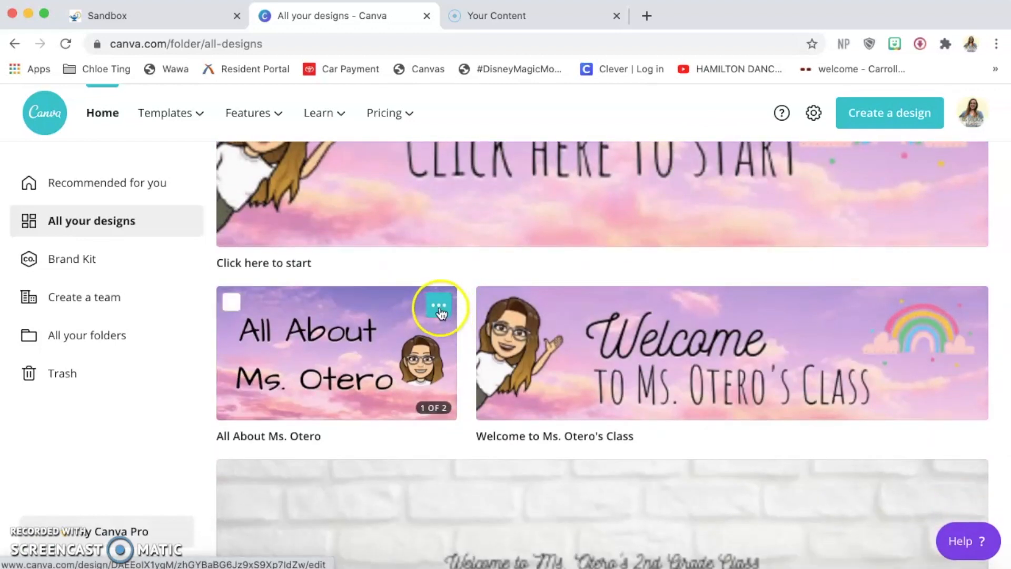
pyautogui.click(439, 310)
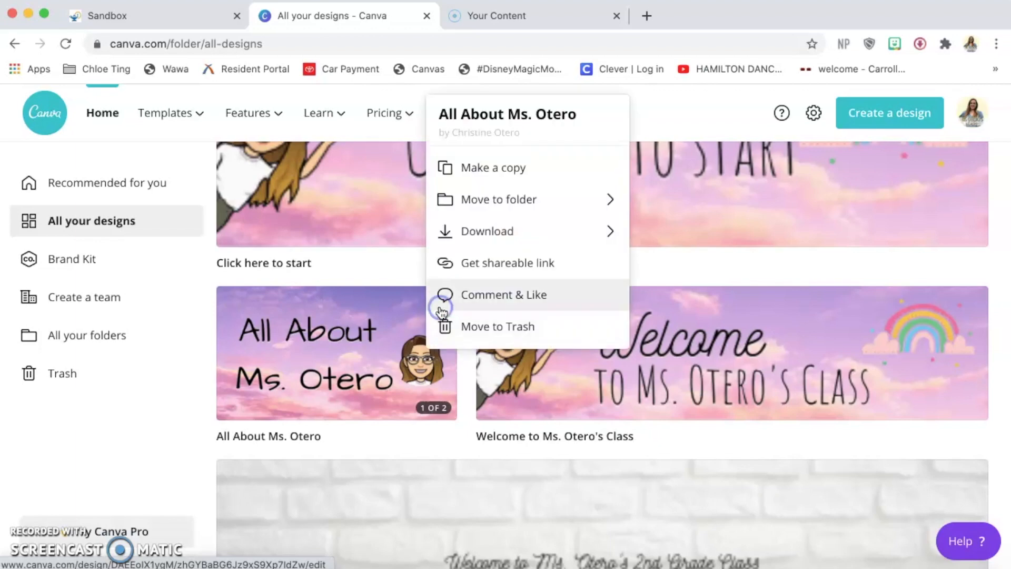
pyautogui.click(523, 168)
pyautogui.click(377, 287)
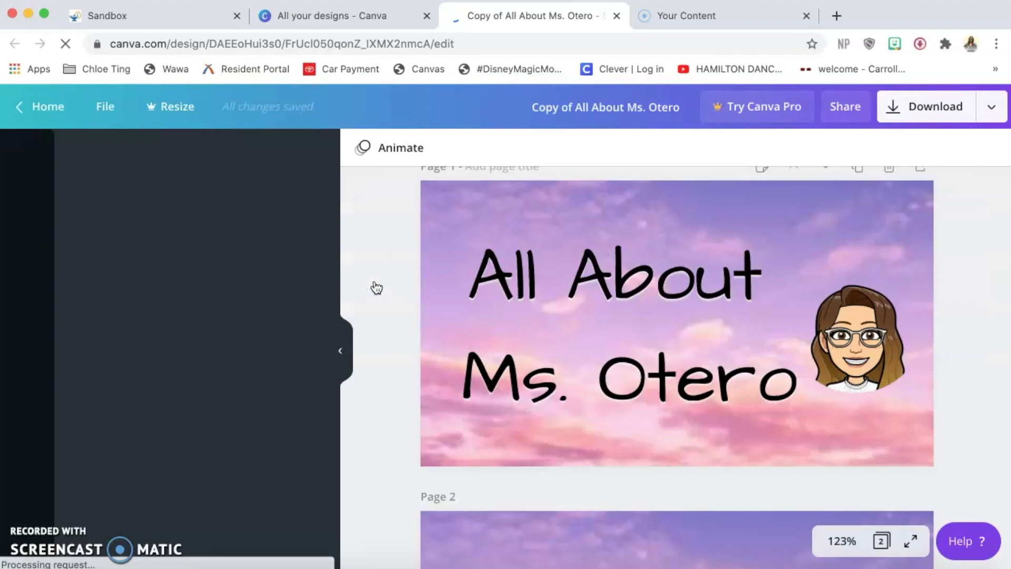
pyautogui.scroll(-3, 948, 333)
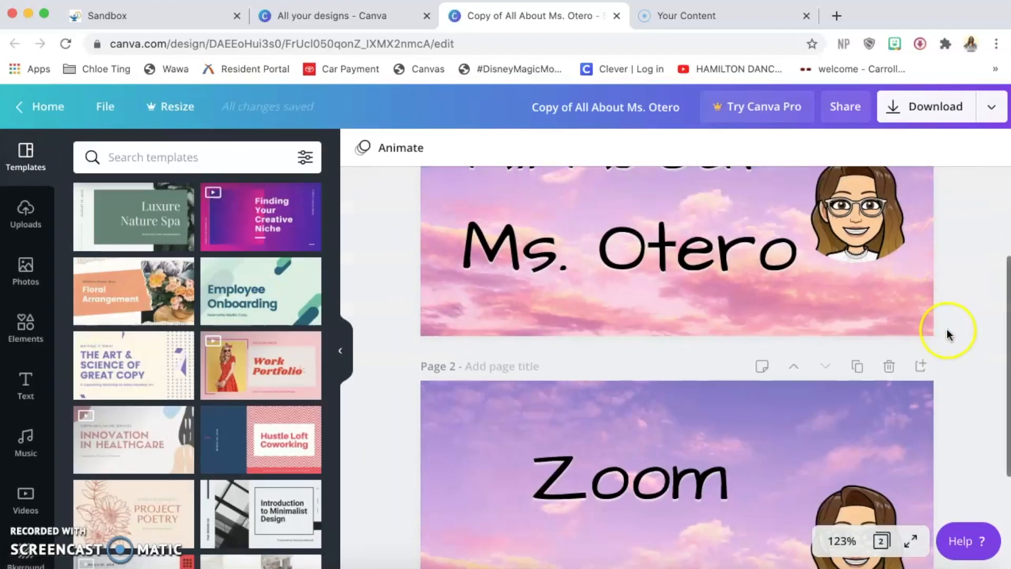
pyautogui.click(889, 365)
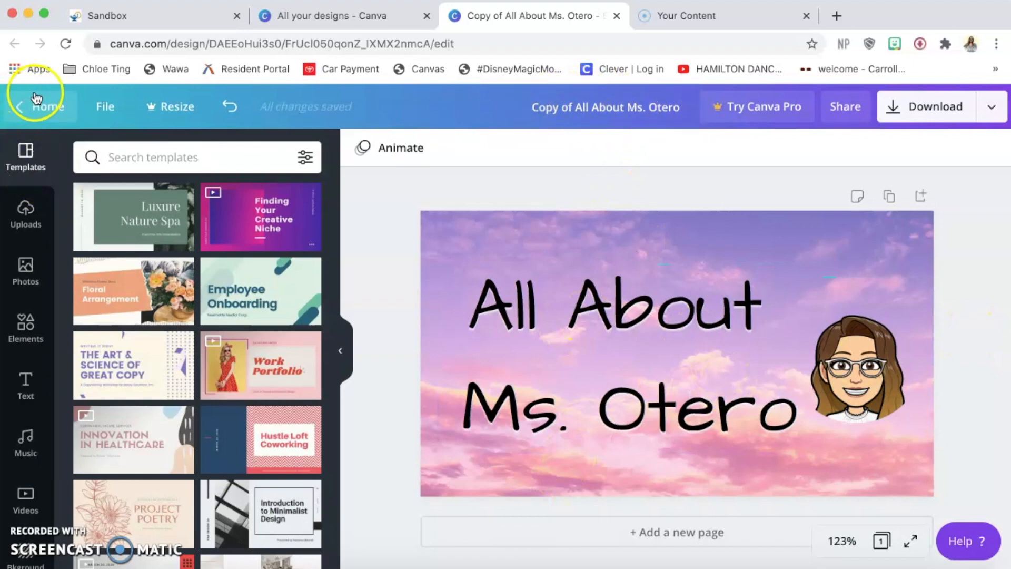
# Return to the list of all designs and rename the "Click here to start" design as "banner for daily lessons".
pyautogui.click(331, 15)
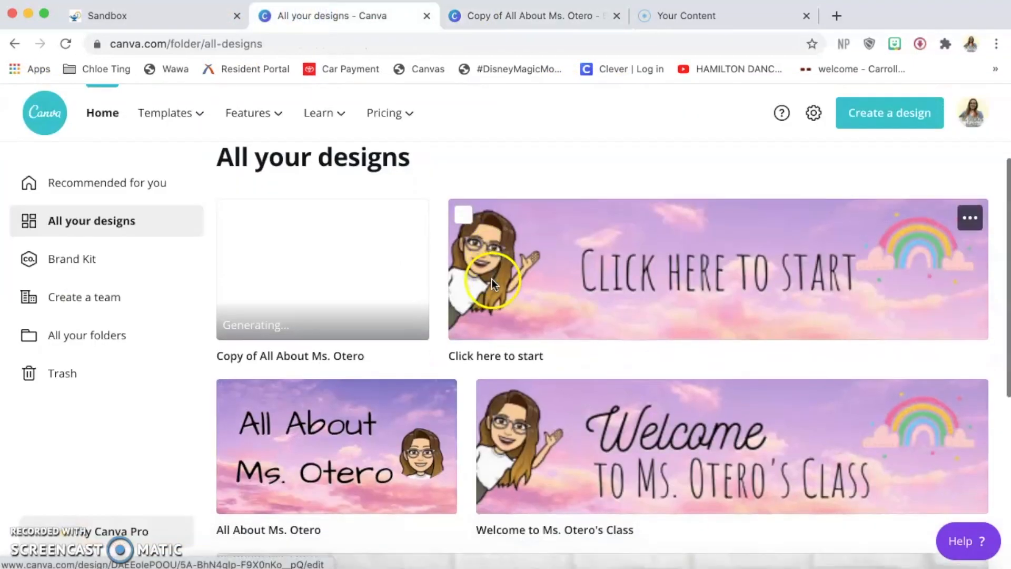
pyautogui.scroll(1, 367, 169)
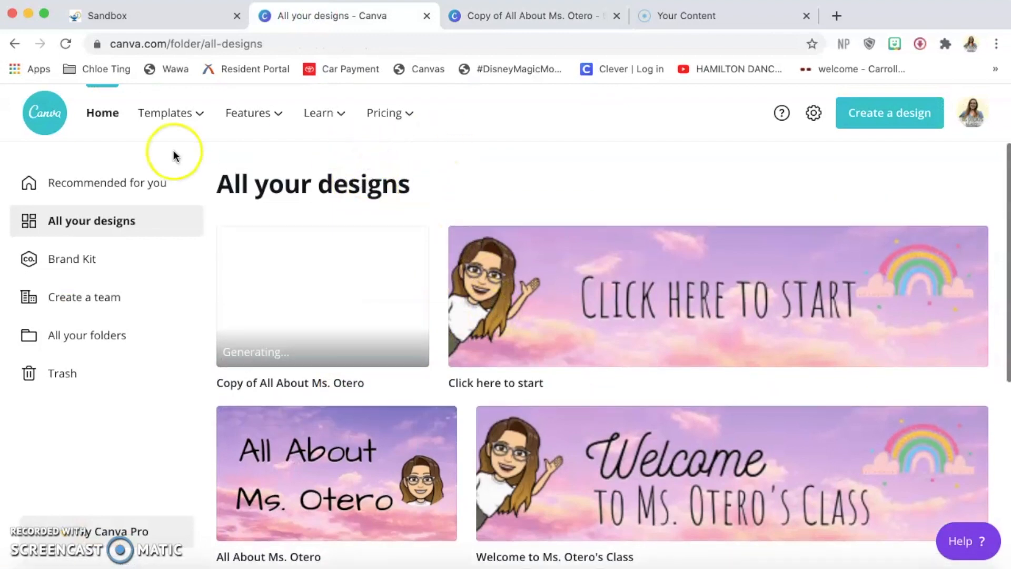
pyautogui.click(517, 383)
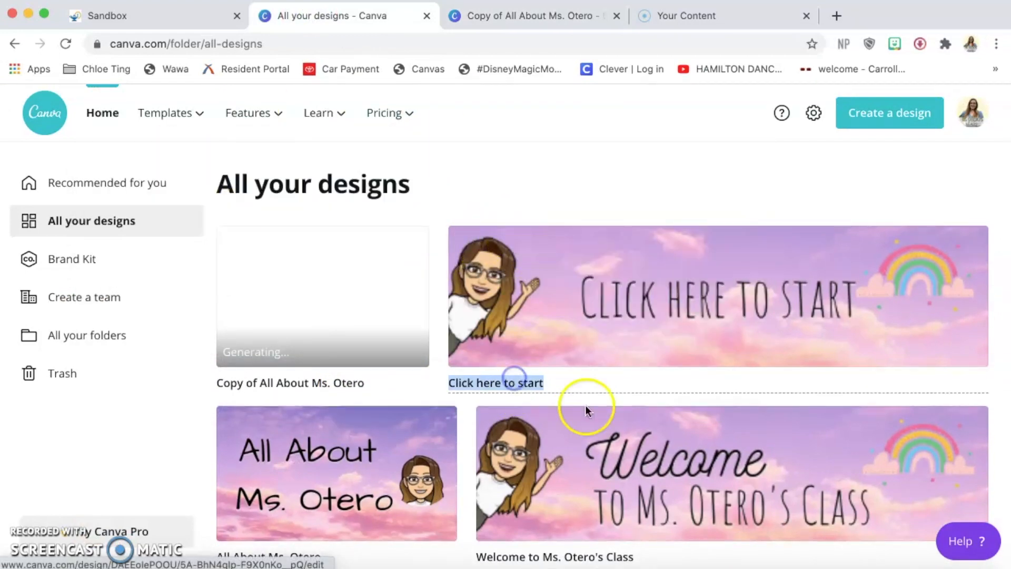
pyautogui.write('b')
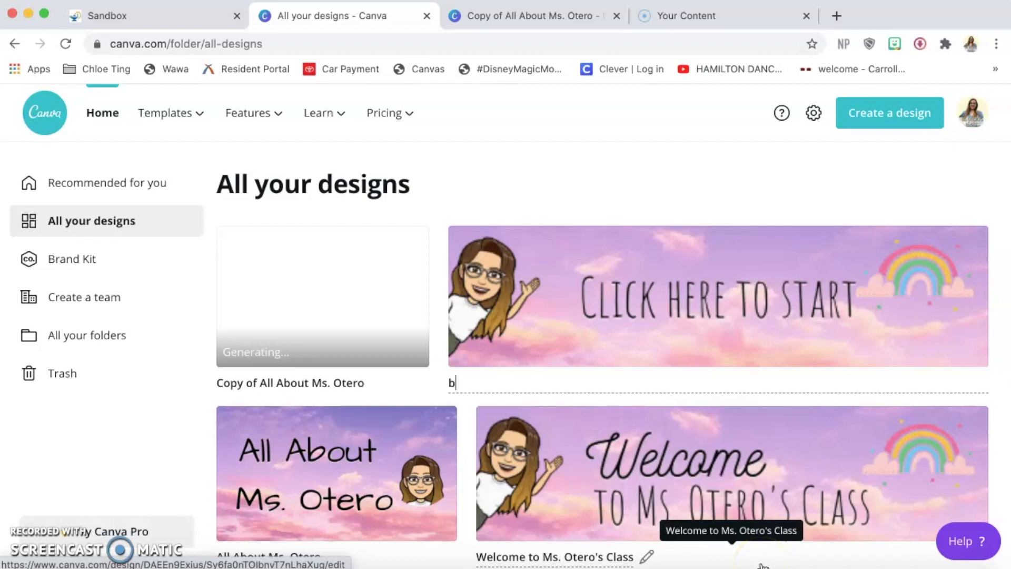
pyautogui.write('anner for daily lessons')
pyautogui.press('Return')
pyautogui.scroll(-2, 695, 205)
pyautogui.scroll(2, 735, 207)
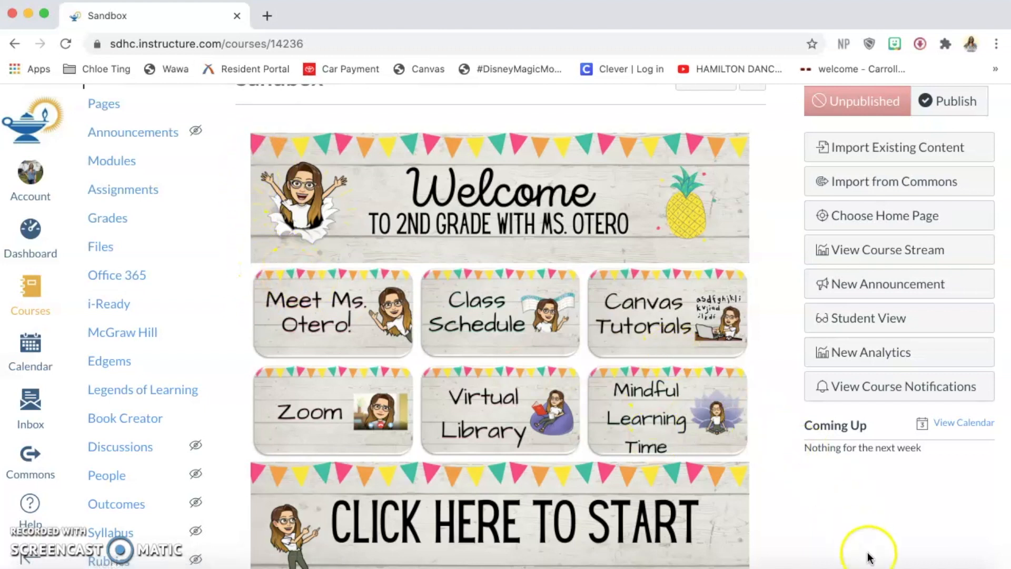
# Switch to PowerPoint, create a blank presentation and delete the title and subtitle placeholders from its first slide.
pyautogui.click(887, 565)
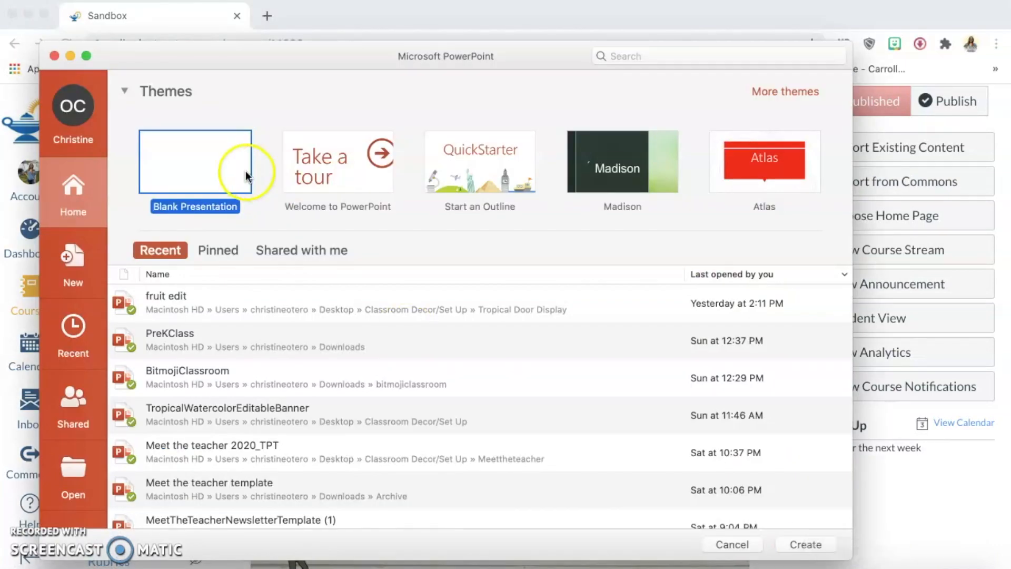
pyautogui.doubleClick(191, 158)
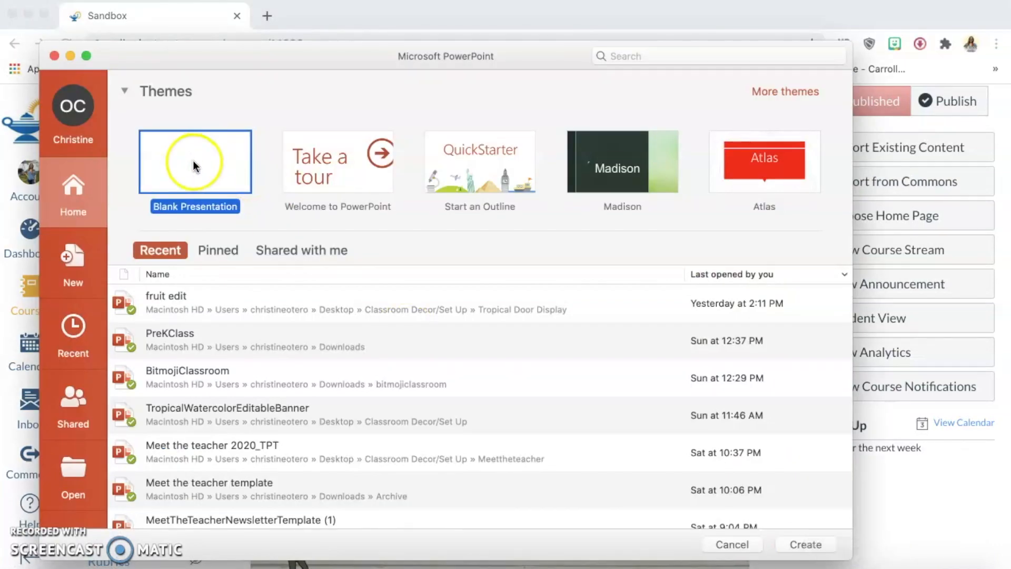
pyautogui.click(348, 187)
pyautogui.press('Delete')
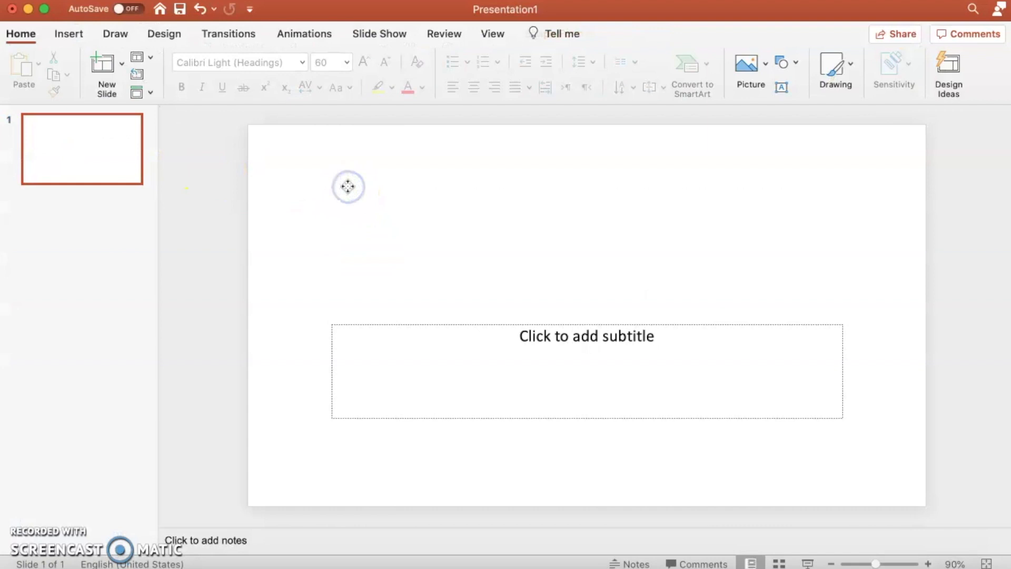
pyautogui.click(377, 323)
pyautogui.press('Delete')
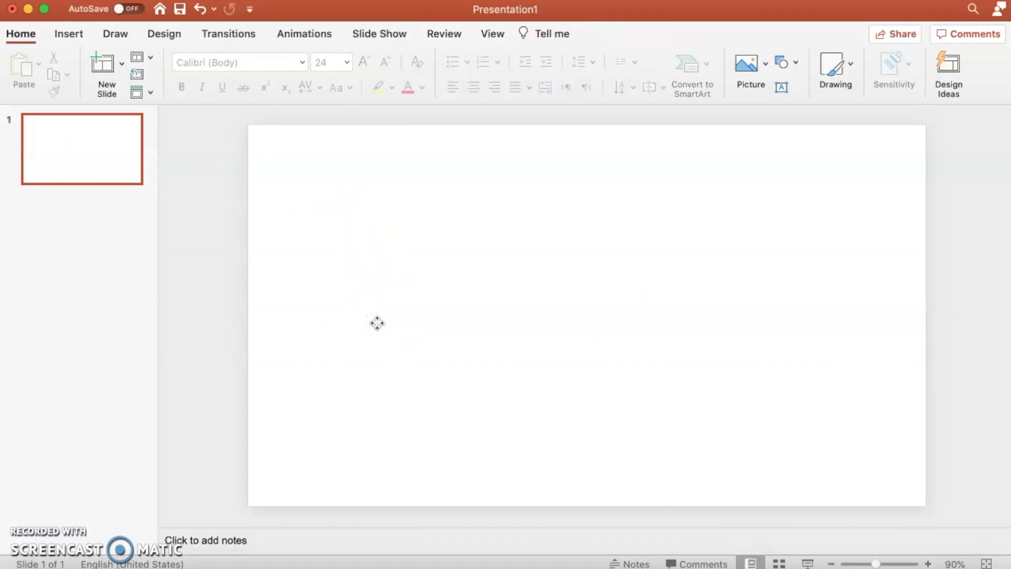
# Insert the downloaded welcome banner PNG from the Downloads folder onto the empty slide.
pyautogui.click(69, 37)
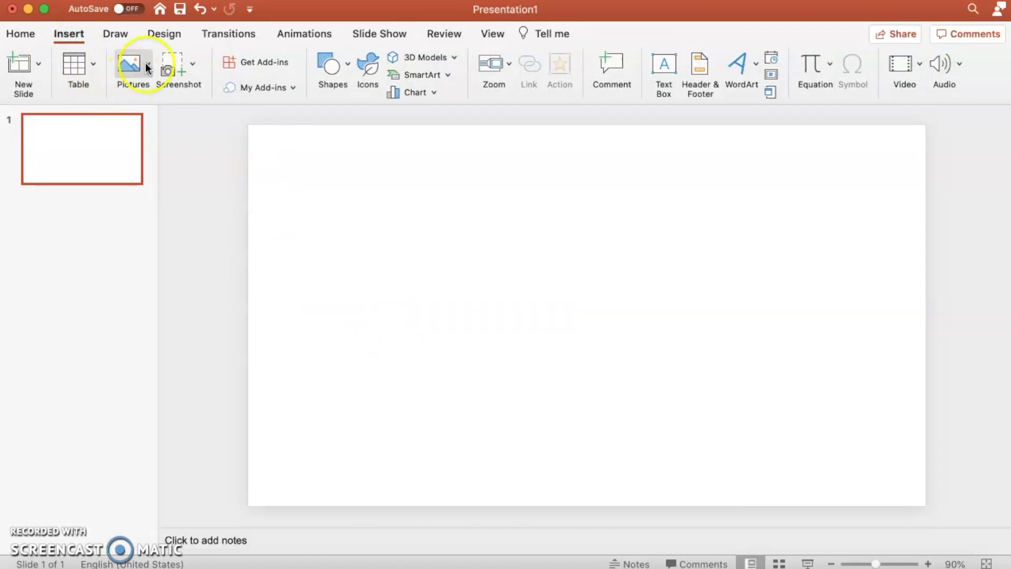
pyautogui.click(148, 66)
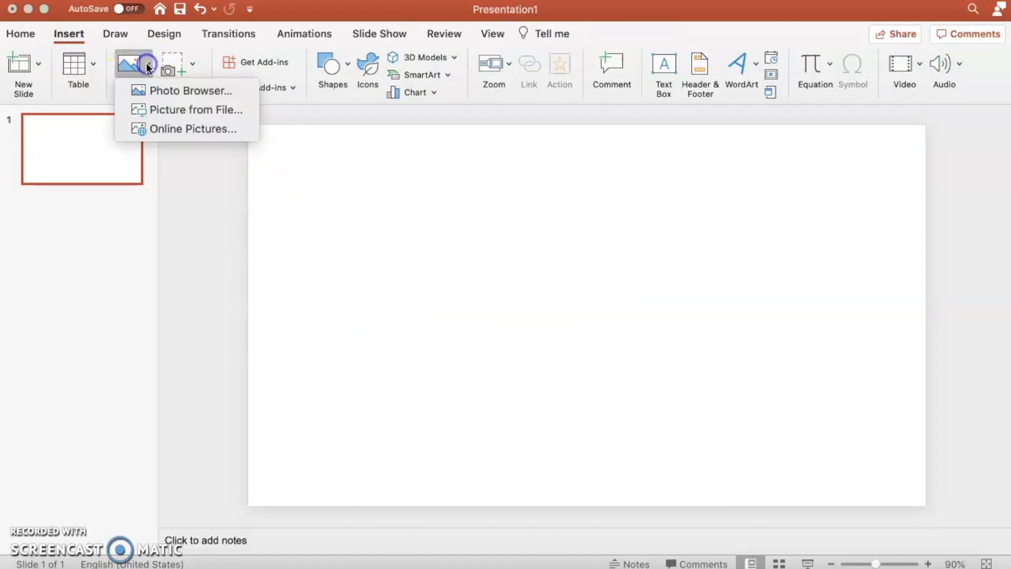
pyautogui.click(171, 110)
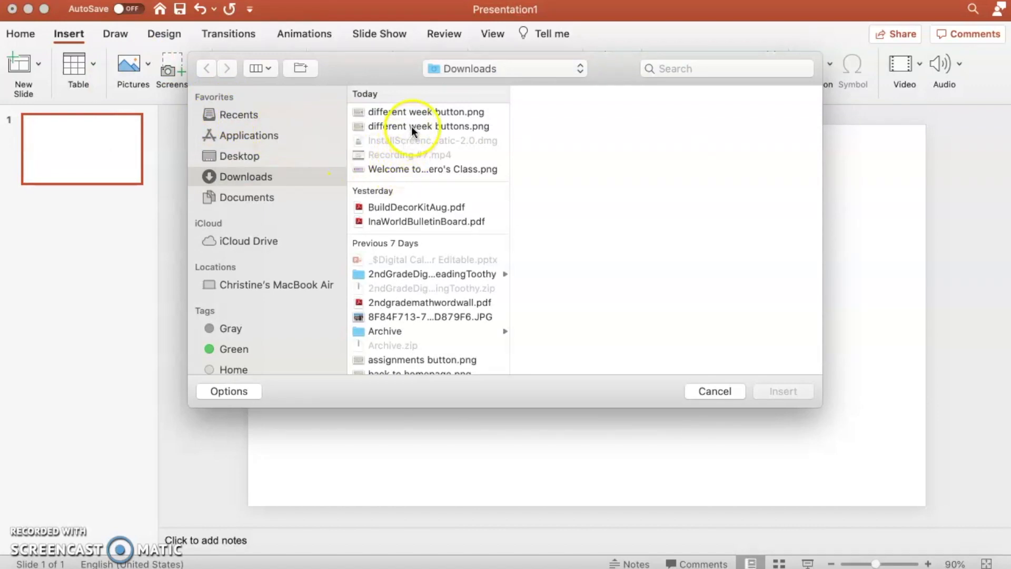
pyautogui.click(418, 122)
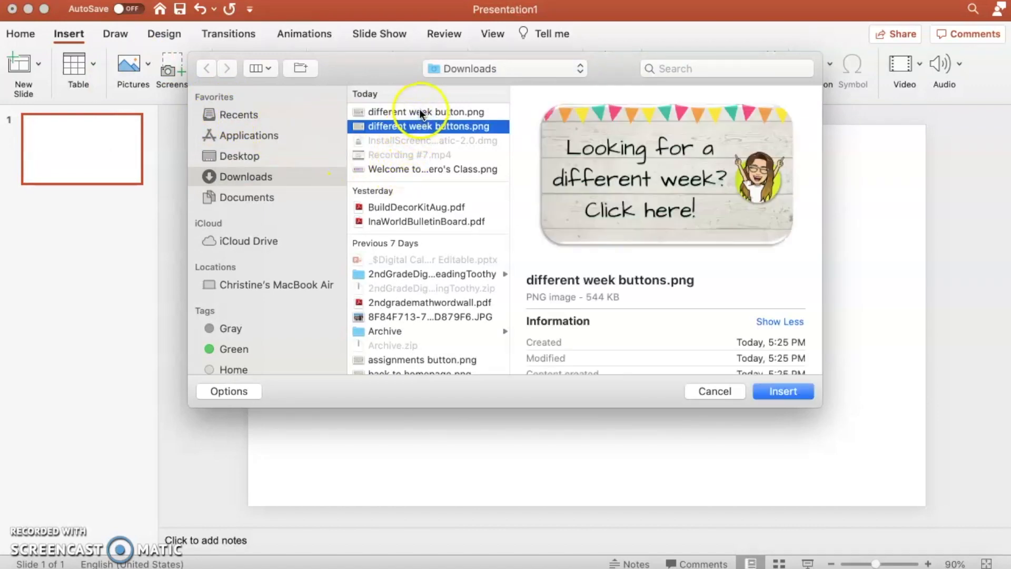
pyautogui.click(420, 112)
pyautogui.click(434, 168)
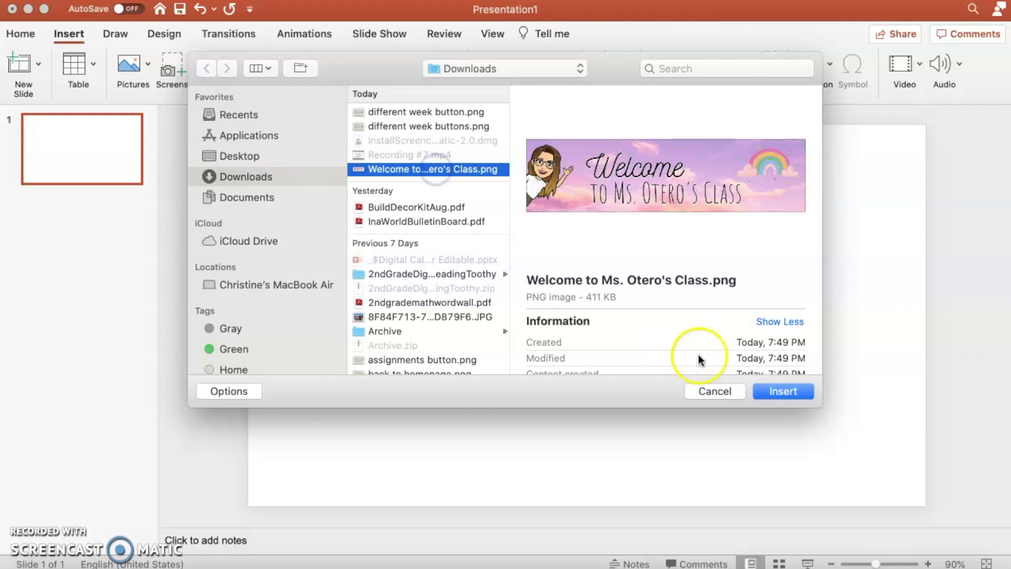
pyautogui.click(782, 392)
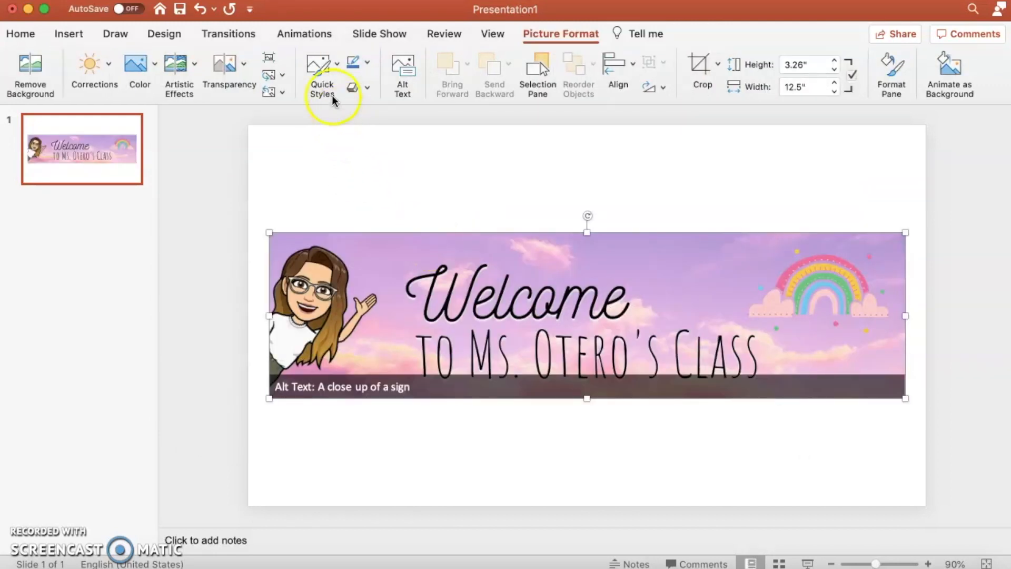
# Try a white-framed rectangular quick style and a black-edged oval quick style with a shadow on the banner picture.
pyautogui.click(548, 34)
pyautogui.click(547, 34)
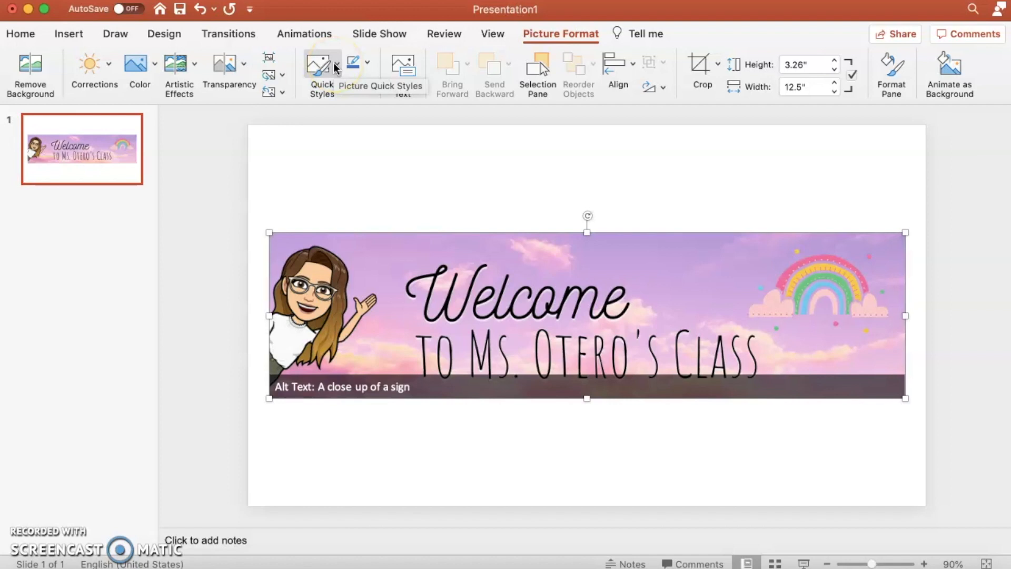
pyautogui.click(335, 65)
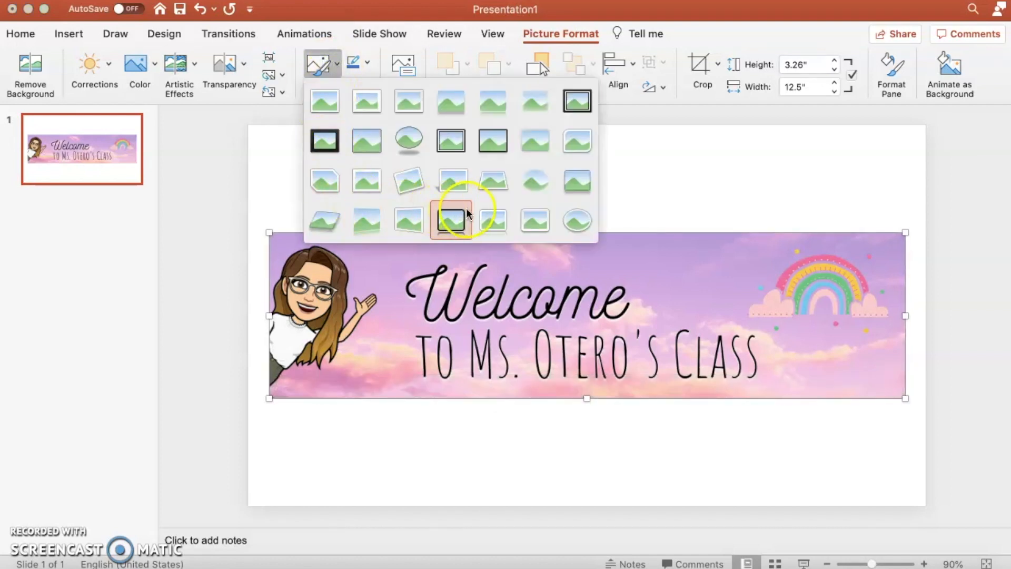
pyautogui.click(363, 101)
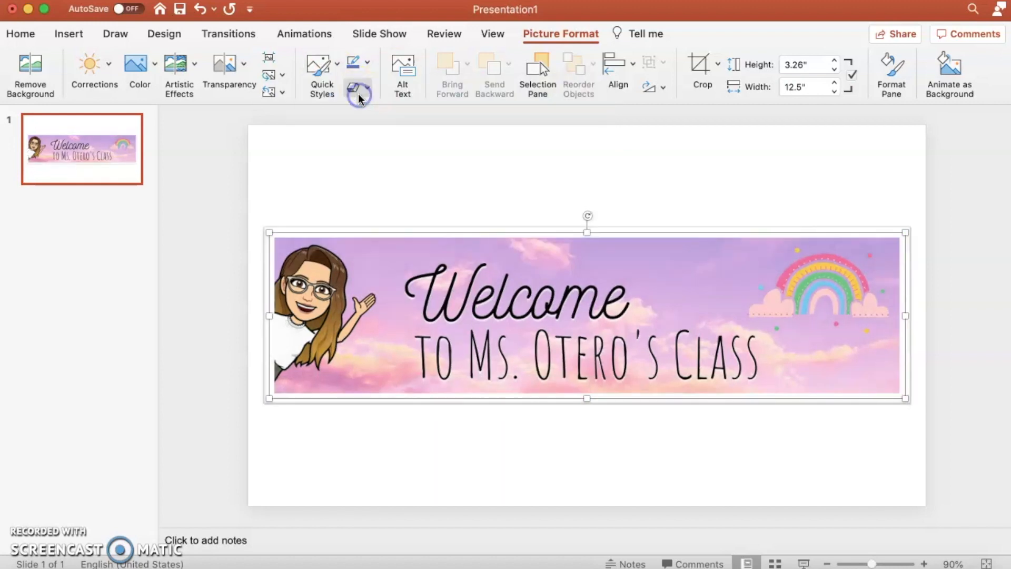
pyautogui.click(322, 64)
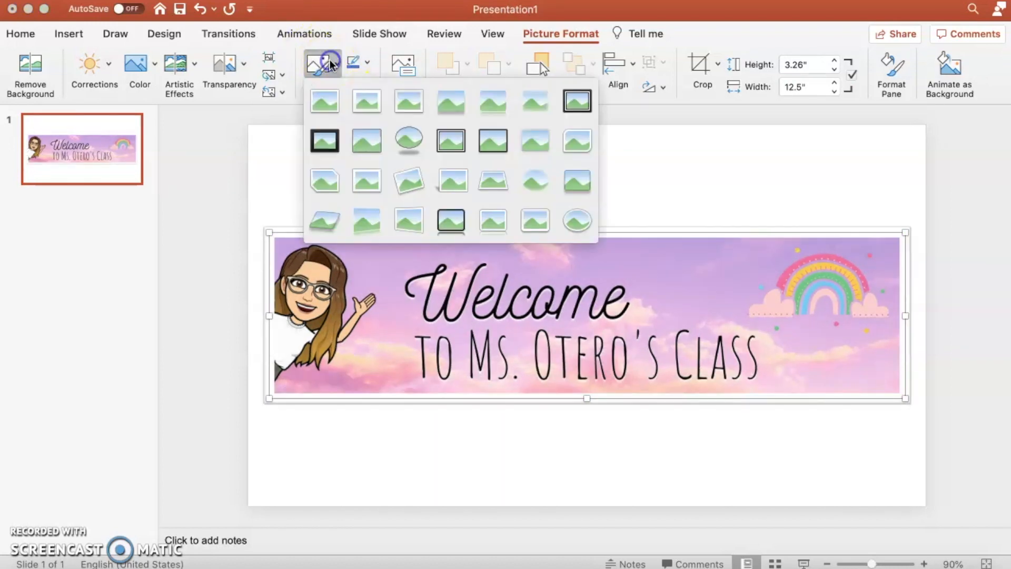
pyautogui.click(407, 138)
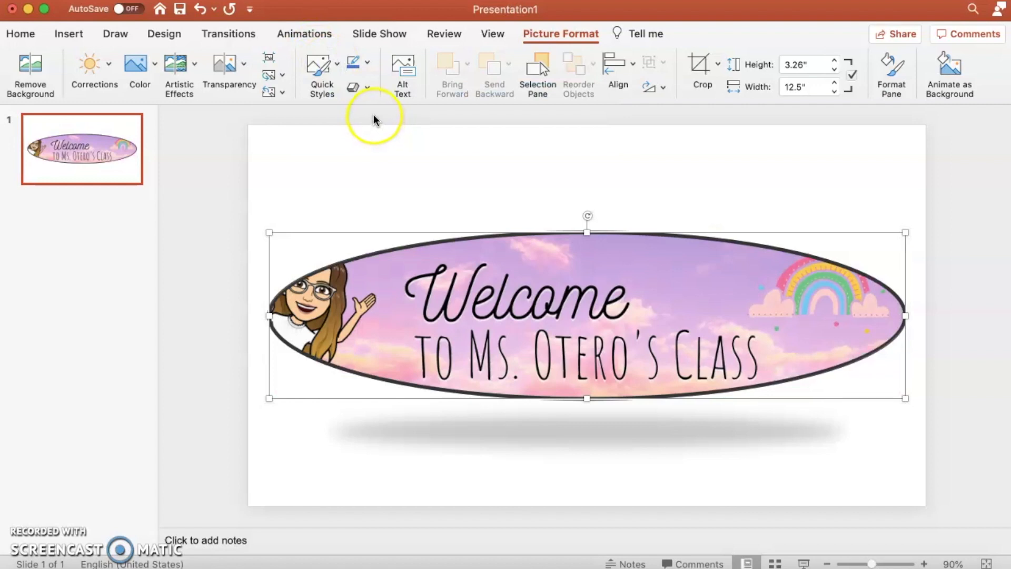
# Apply the bevelled quick style with rounded corners to the banner picture and deselect it.
pyautogui.click(336, 70)
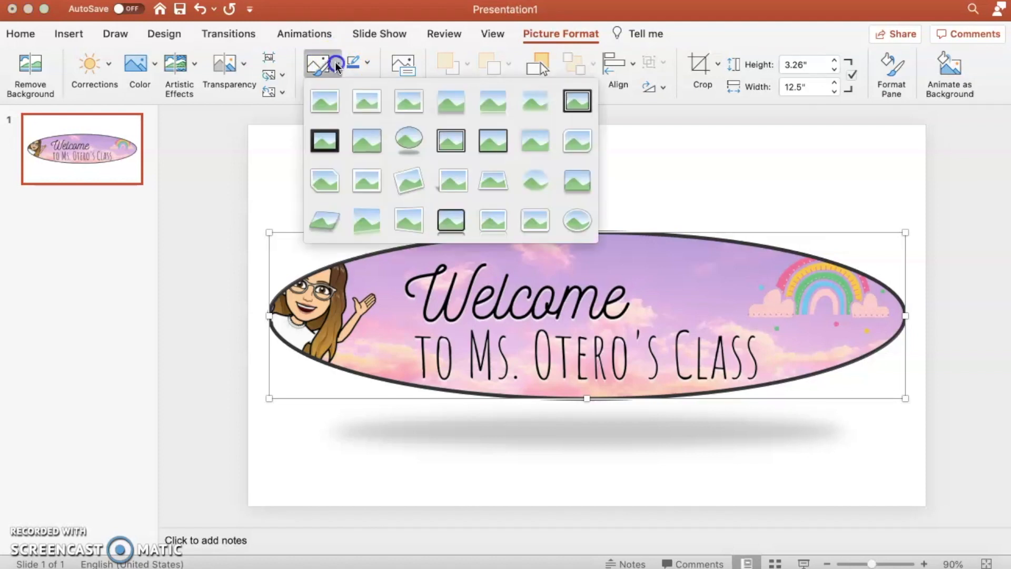
pyautogui.click(584, 180)
pyautogui.click(618, 159)
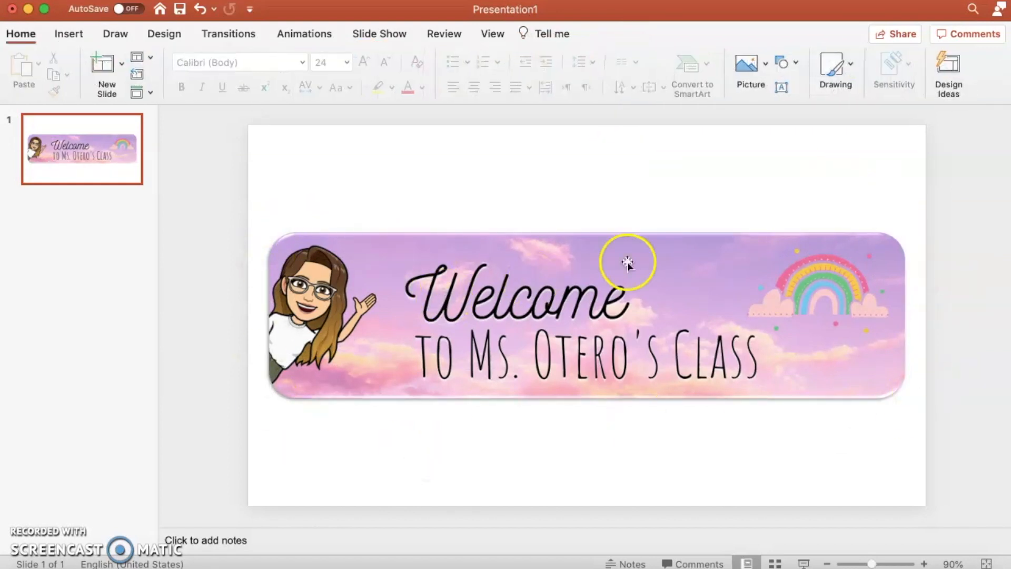
# Save the styled banner as a PNG picture named "Canva banner test" in the Downloads folder.
pyautogui.click(680, 276)
pyautogui.rightClick(680, 276)
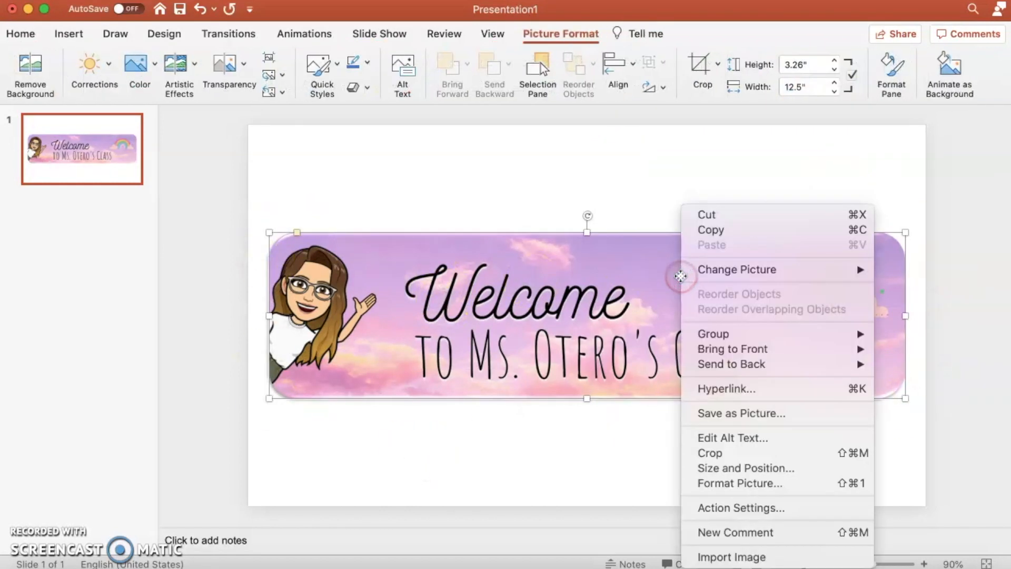
pyautogui.click(741, 411)
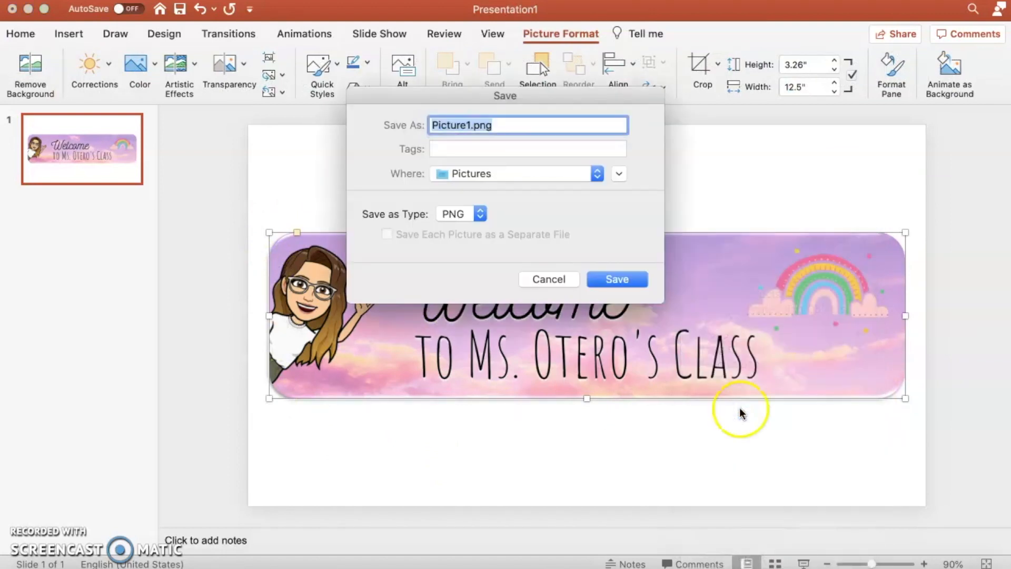
pyautogui.click(469, 124)
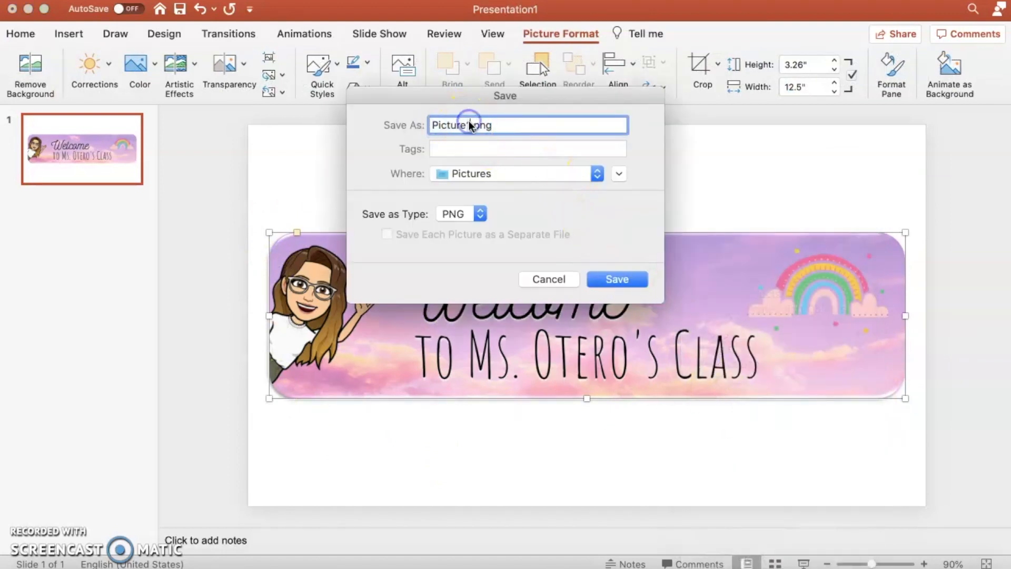
pyautogui.moveTo(469, 123); pyautogui.dragTo(426, 126)
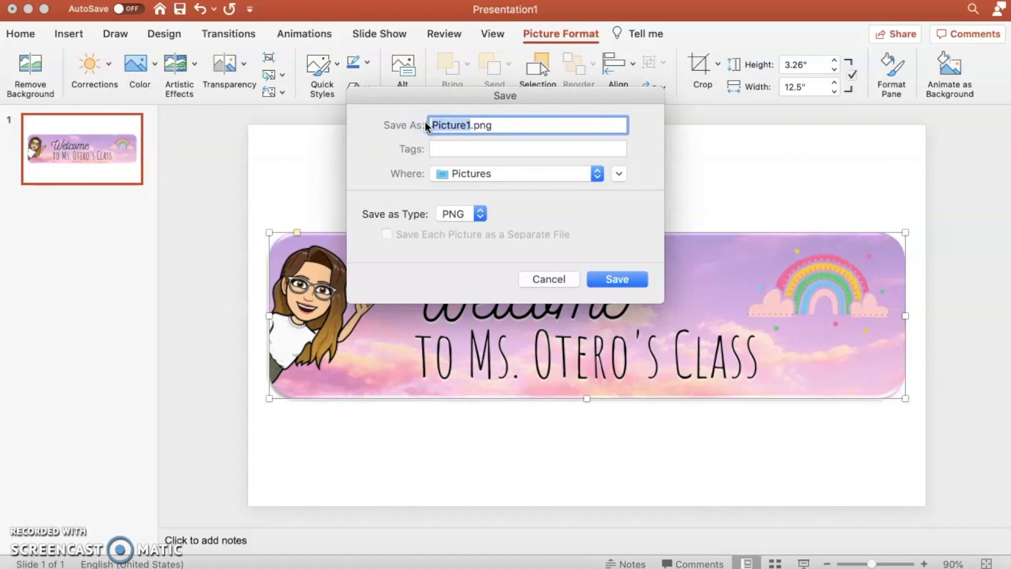
pyautogui.write('Canva banner test')
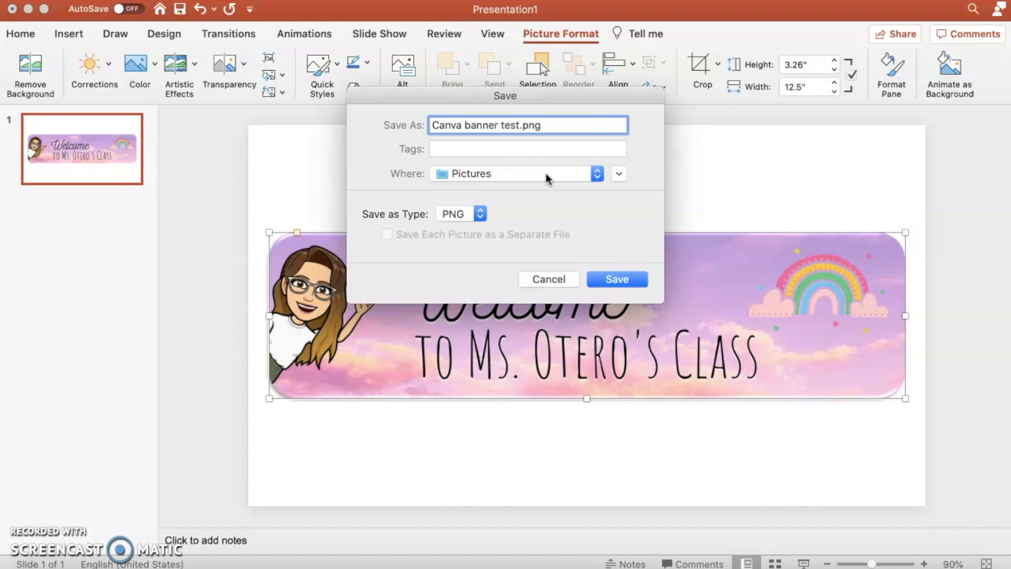
pyautogui.click(547, 175)
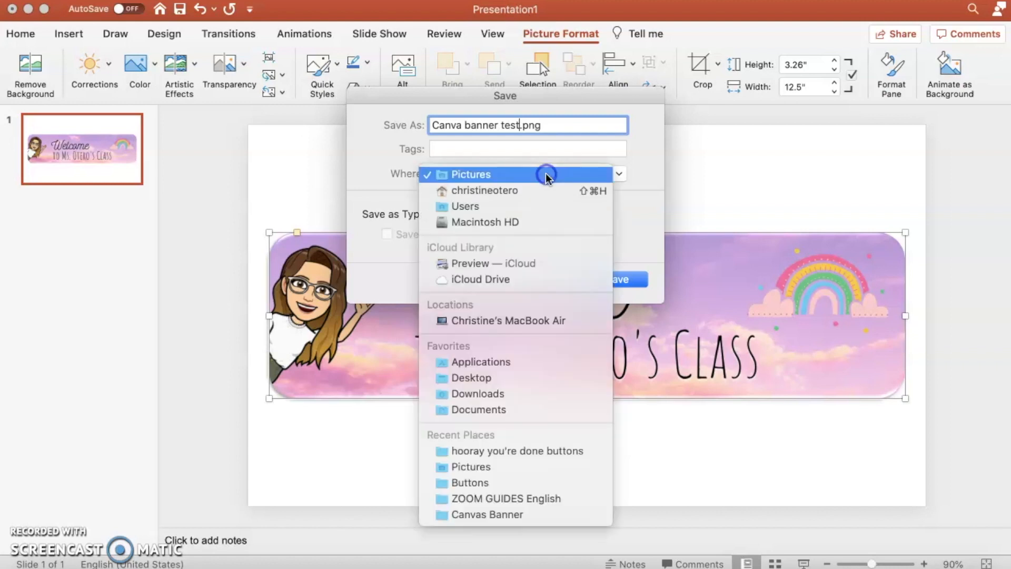
pyautogui.click(541, 394)
pyautogui.click(636, 278)
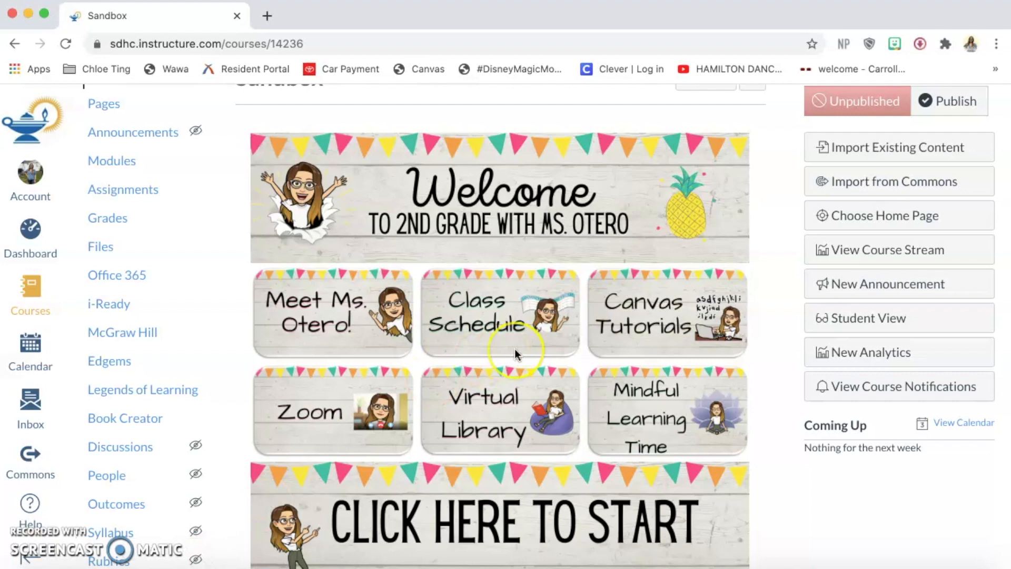
pyautogui.scroll(-1, 515, 354)
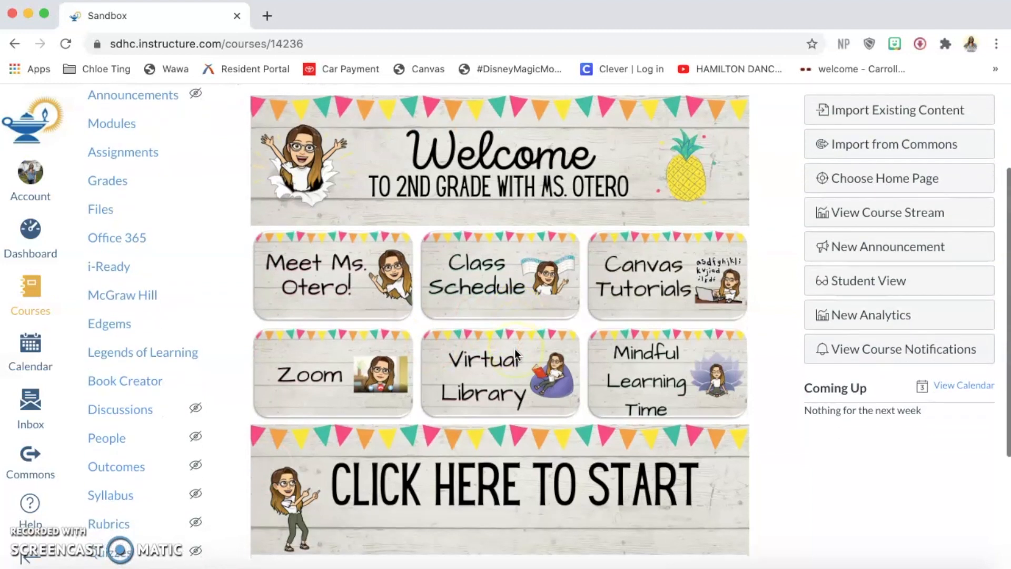